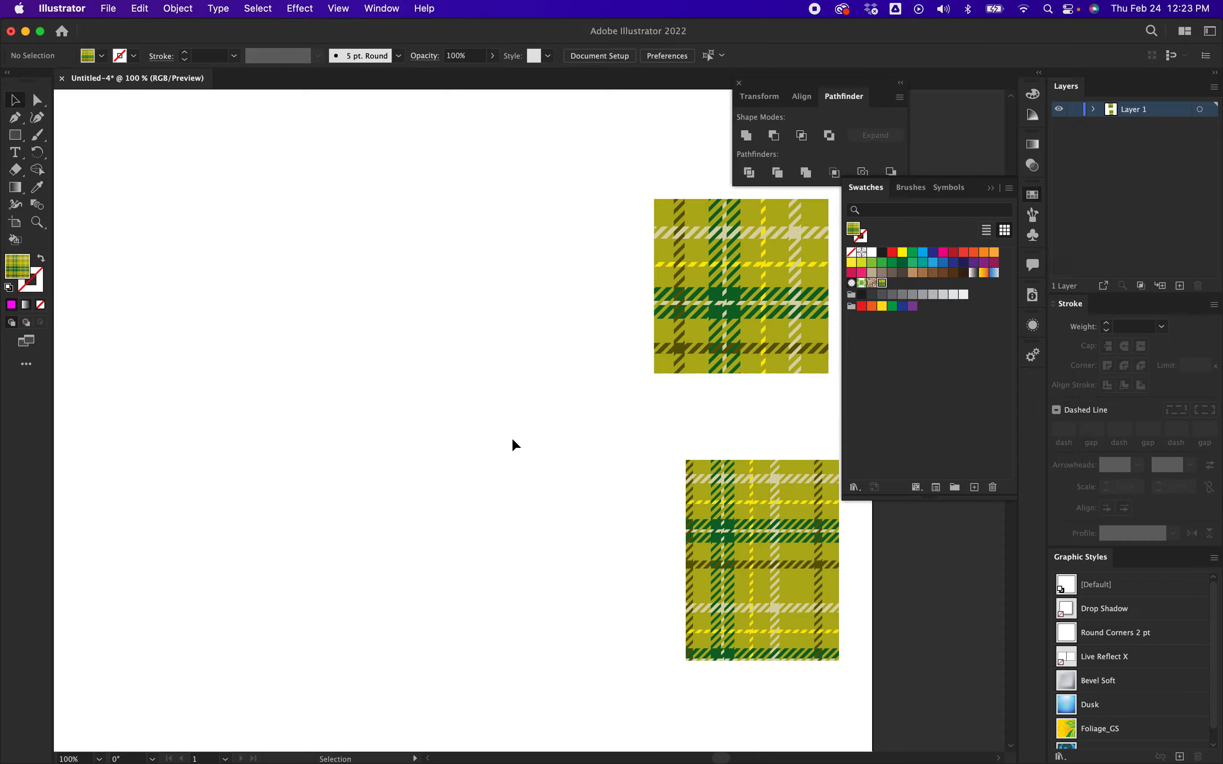
scroll(402, 466, "right", 5)
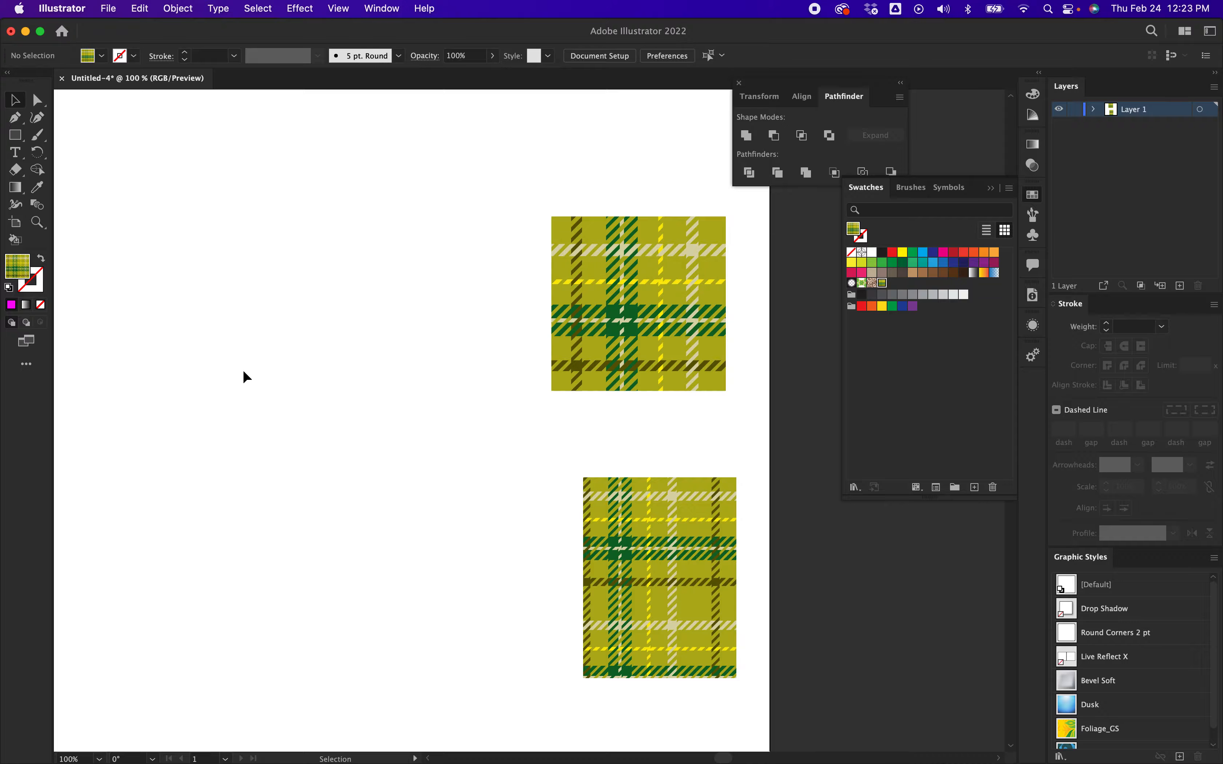
key("m")
left_click_drag(243, 371, 470, 582)
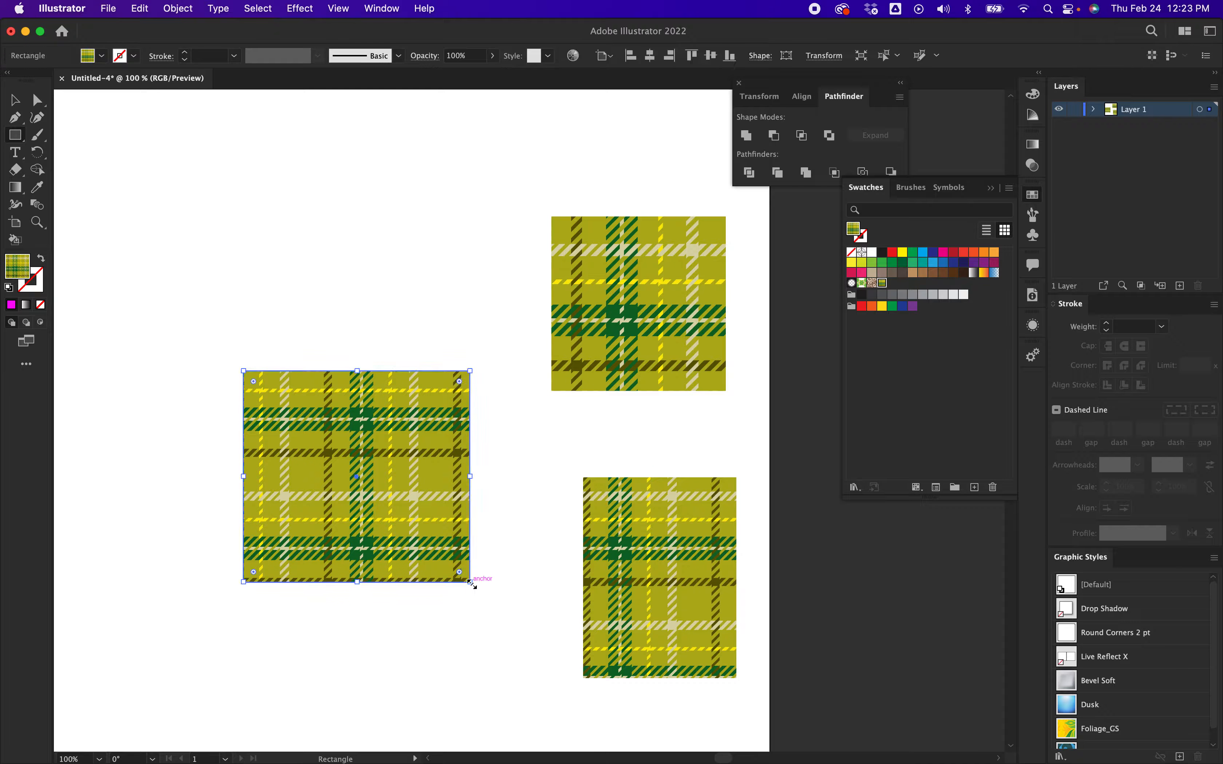
key("Delete")
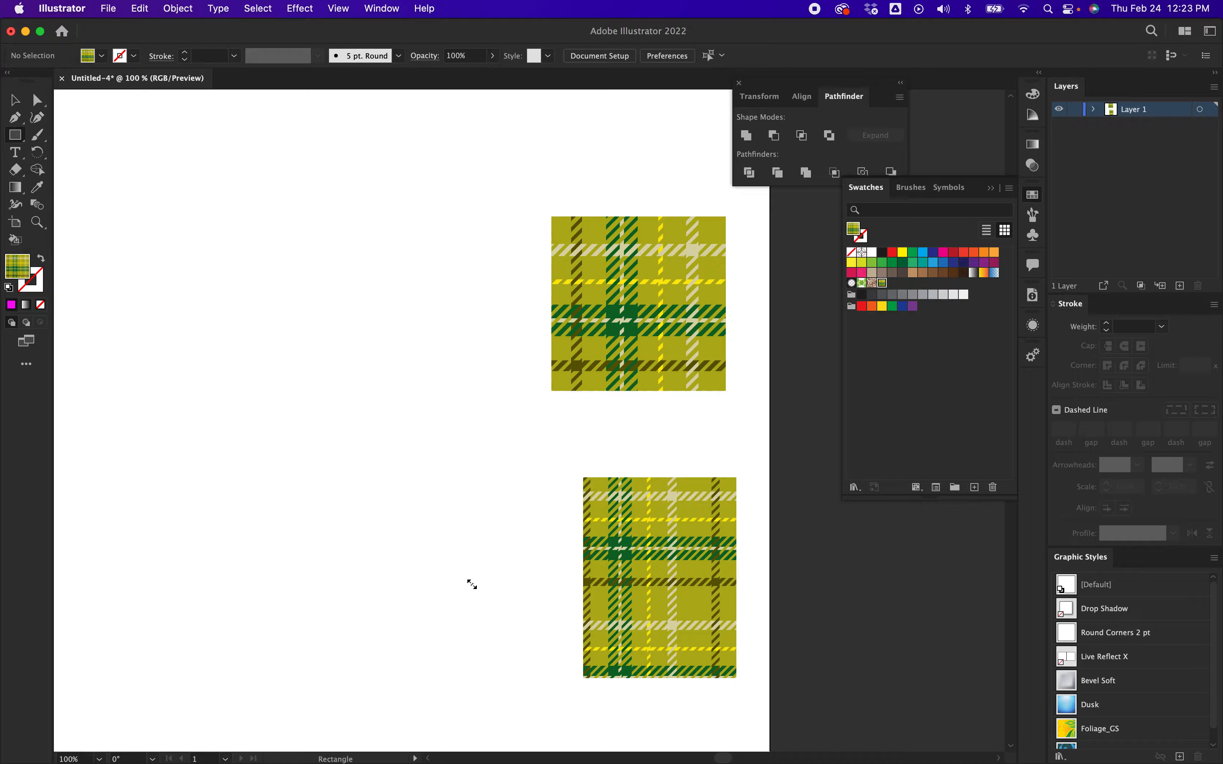
Create a 4 in by 4 in square on an empty area of the artboard.
scroll(116, 170, "left", 10)
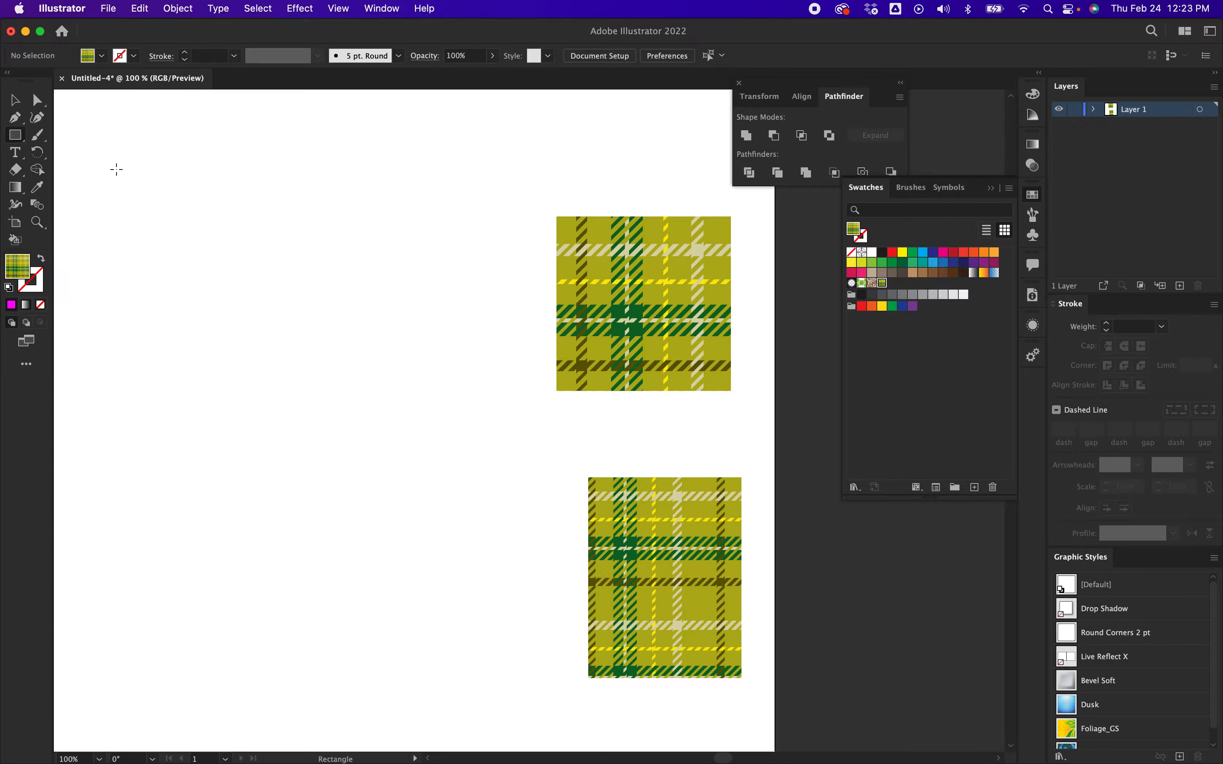
scroll(123, 166, "left", 5)
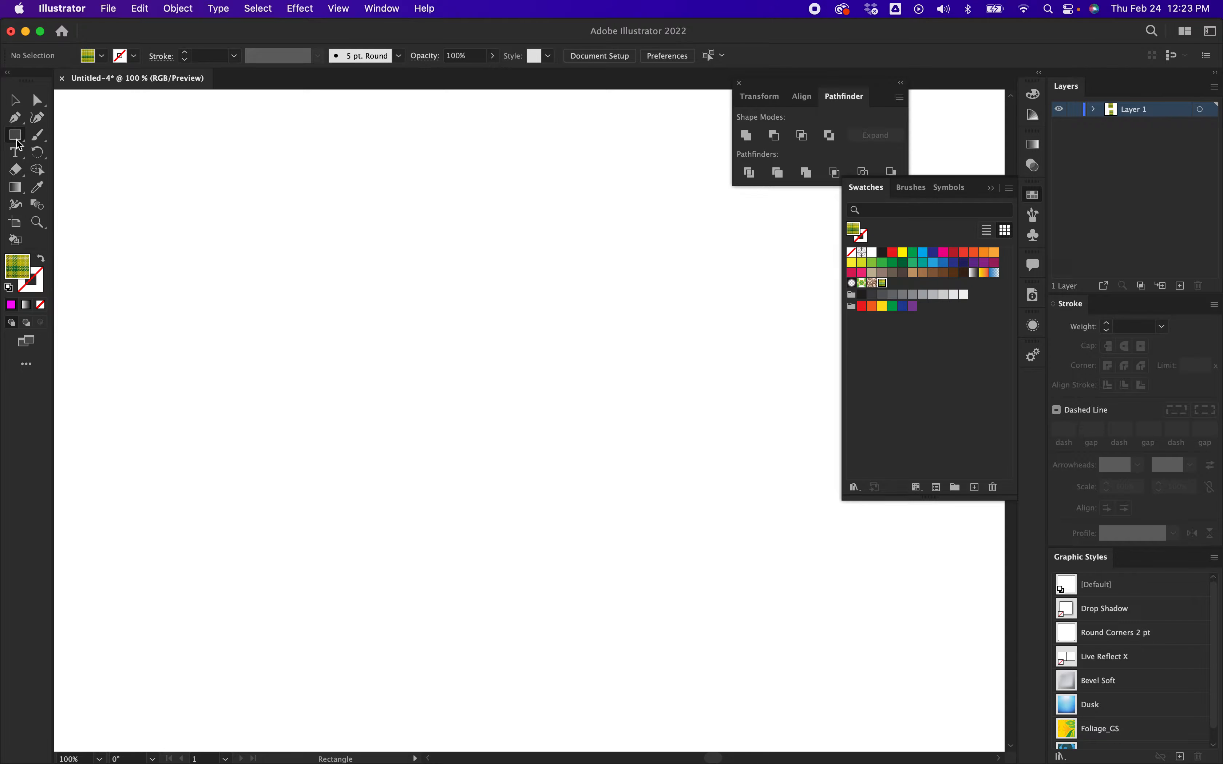
left_click(218, 300)
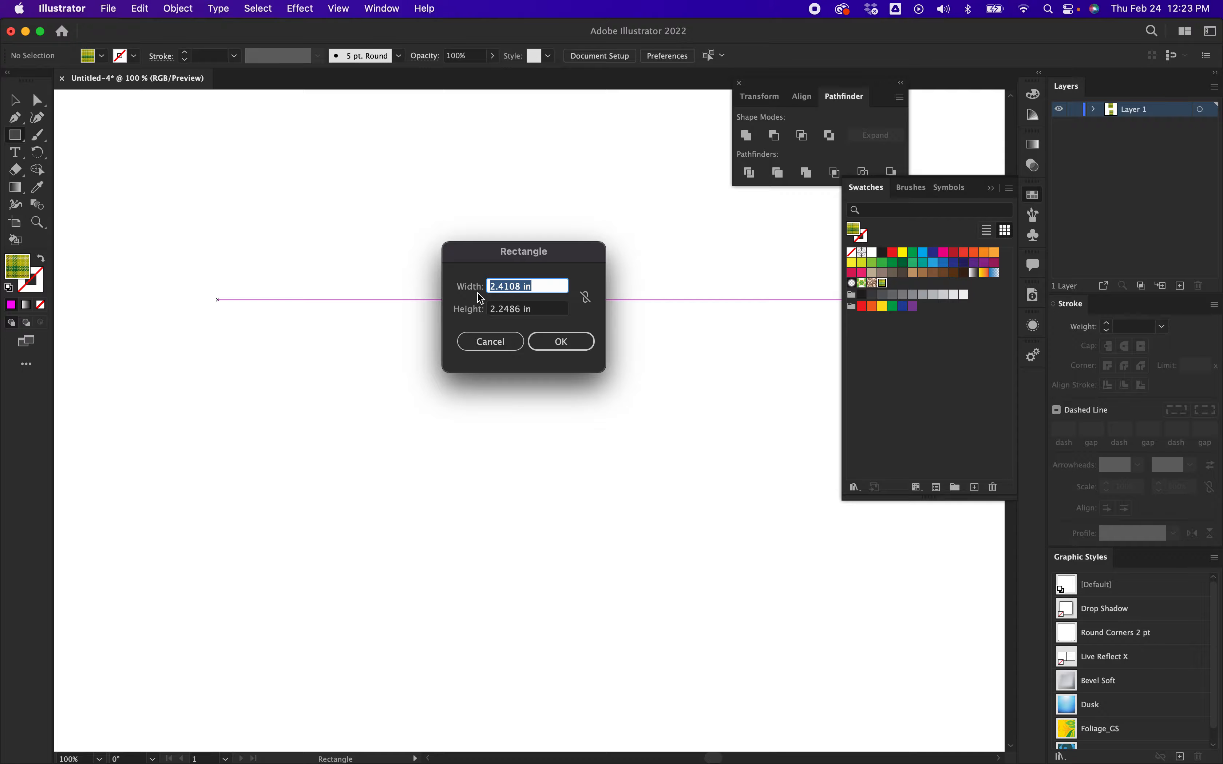
type("4")
left_click(537, 310)
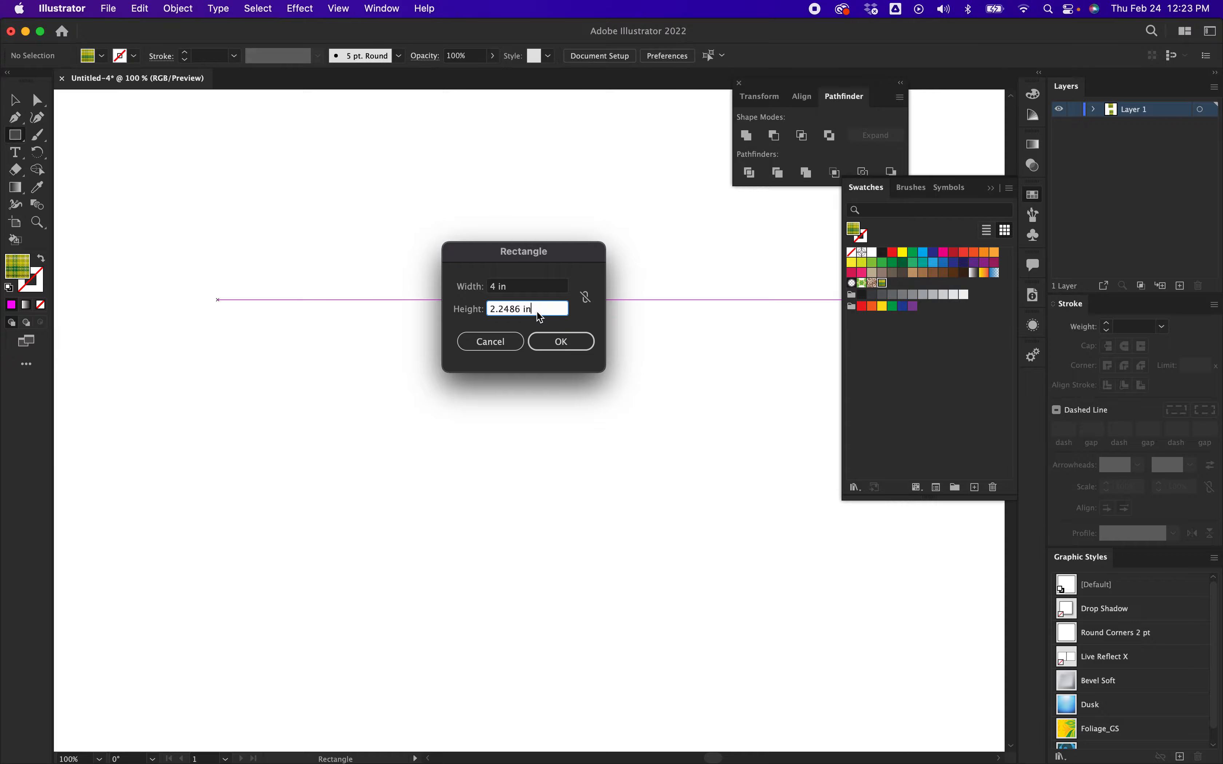
left_click_drag(537, 311, 436, 310)
type("4")
key("Return")
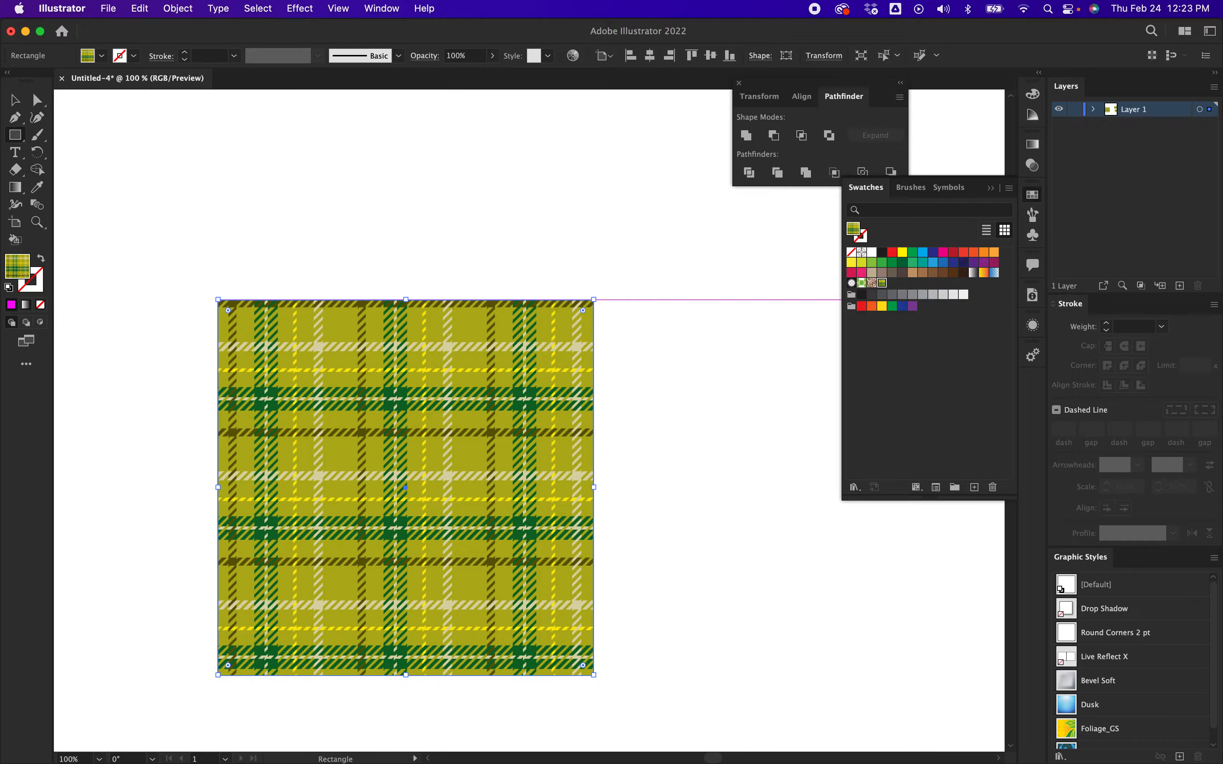
Change the square's fill from the plaid pattern to solid purple d335f9.
double_click(22, 269)
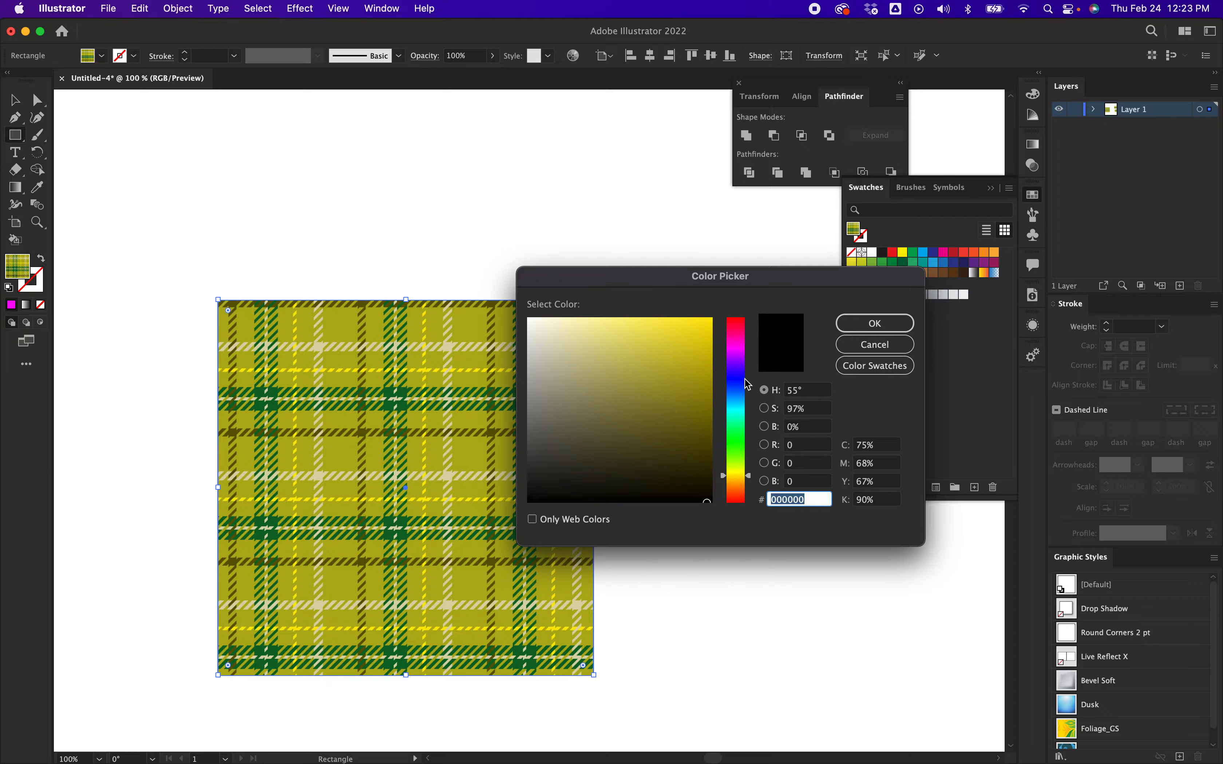
left_click(744, 348)
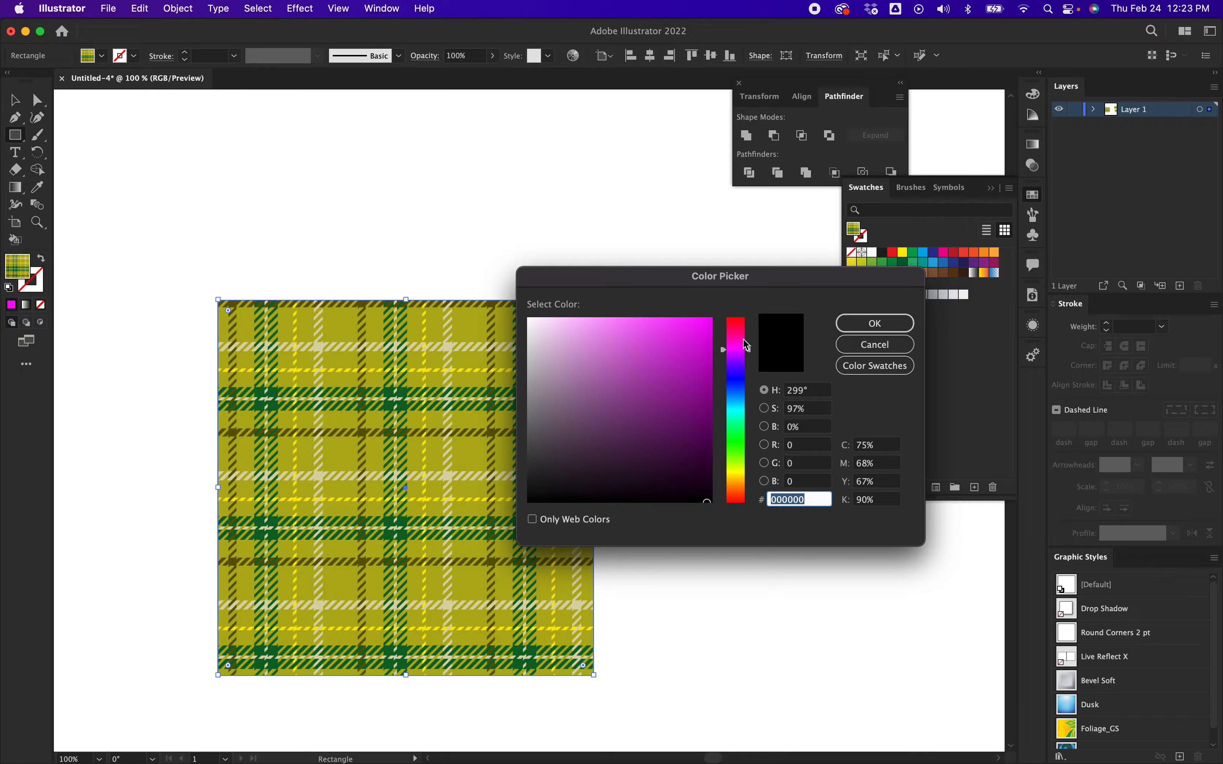
left_click(743, 359)
left_click(742, 355)
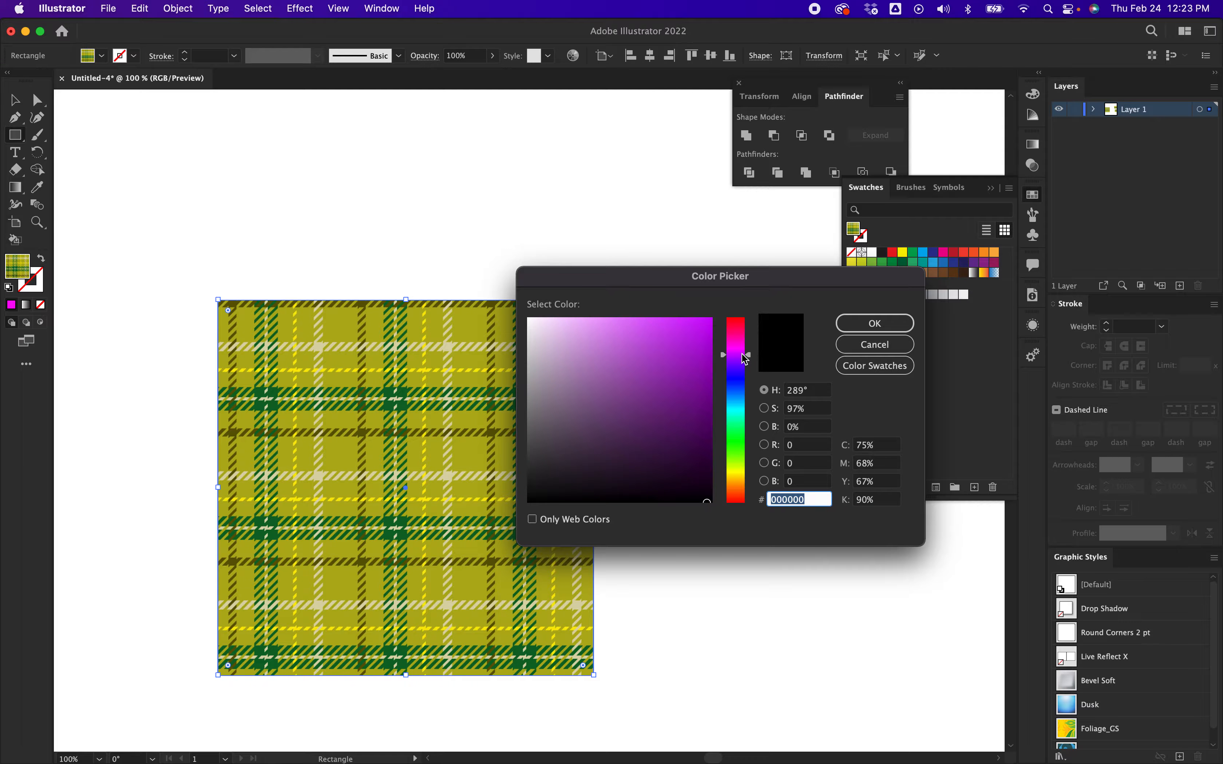
left_click(675, 321)
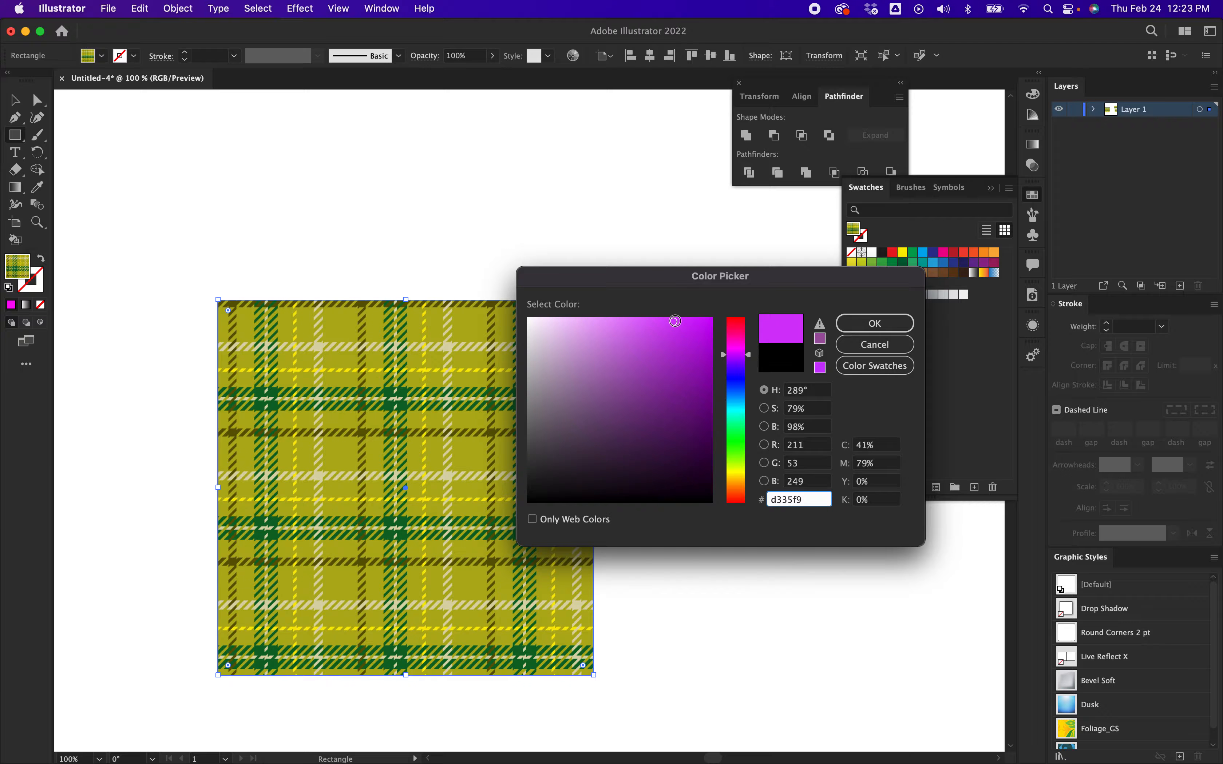
left_click(890, 328)
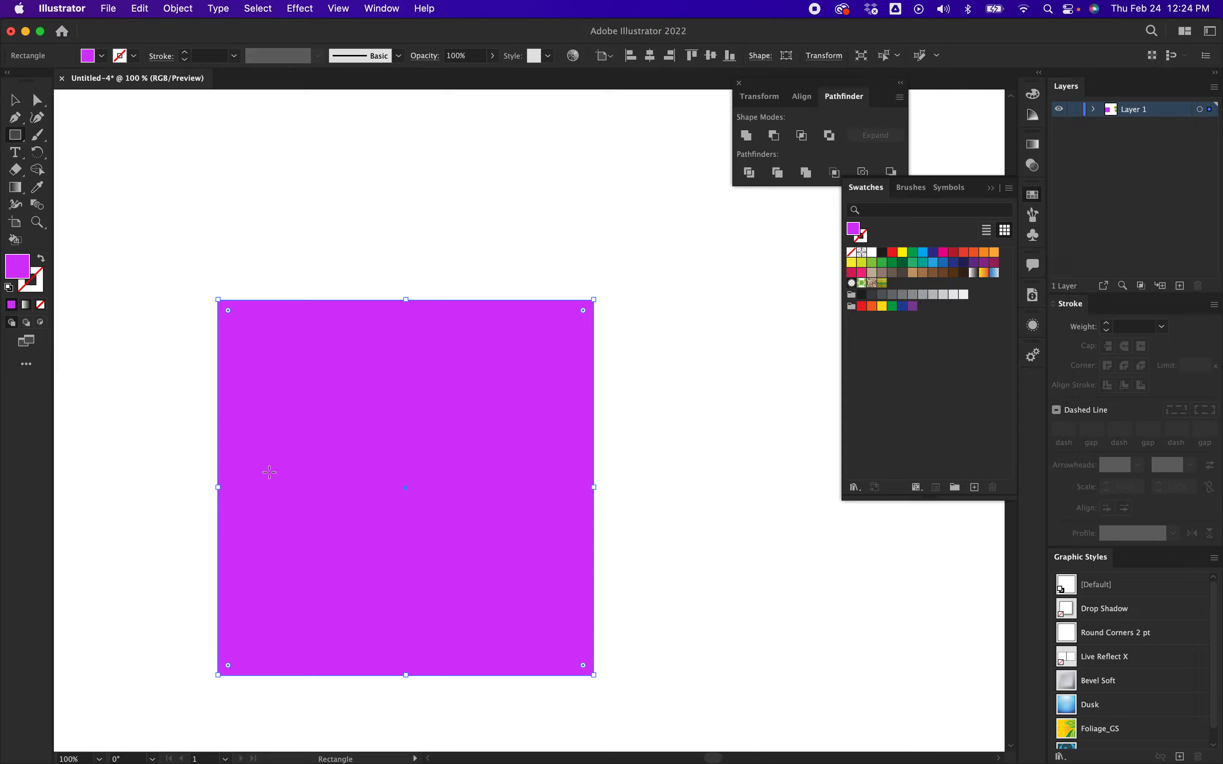
Move the purple square up and left, into the upper-left part of the artboard.
key("super+minus")
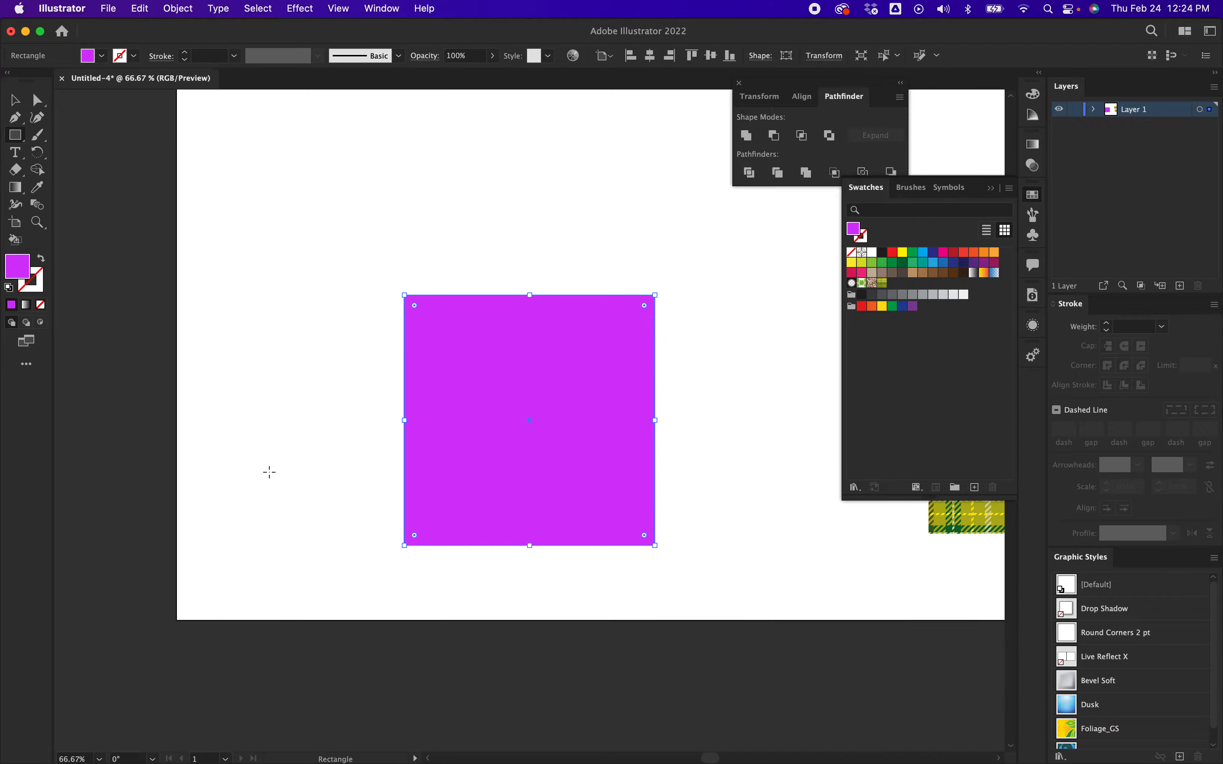
scroll(269, 473, "up", 4)
scroll(270, 472, "right", 5)
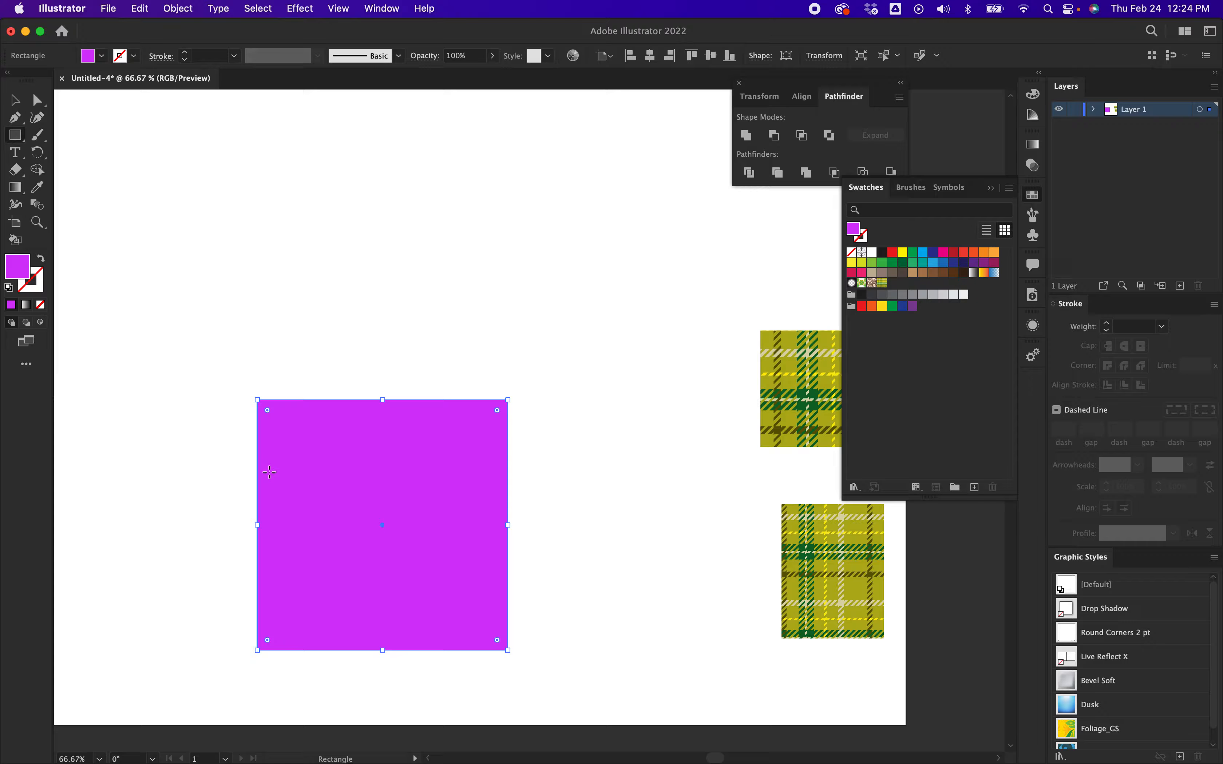
key("v")
left_click_drag(311, 467, 207, 290)
scroll(177, 527, "left", 3)
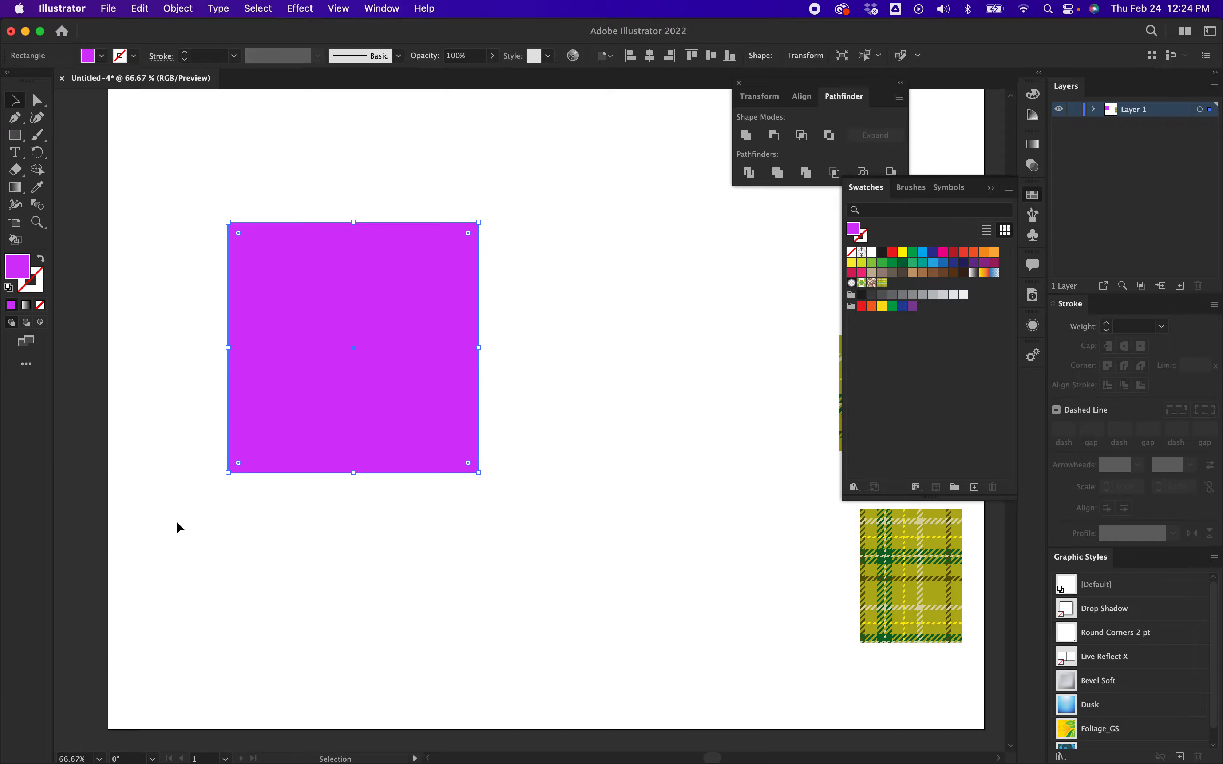
scroll(177, 527, "up", 2)
scroll(177, 527, "right", 2)
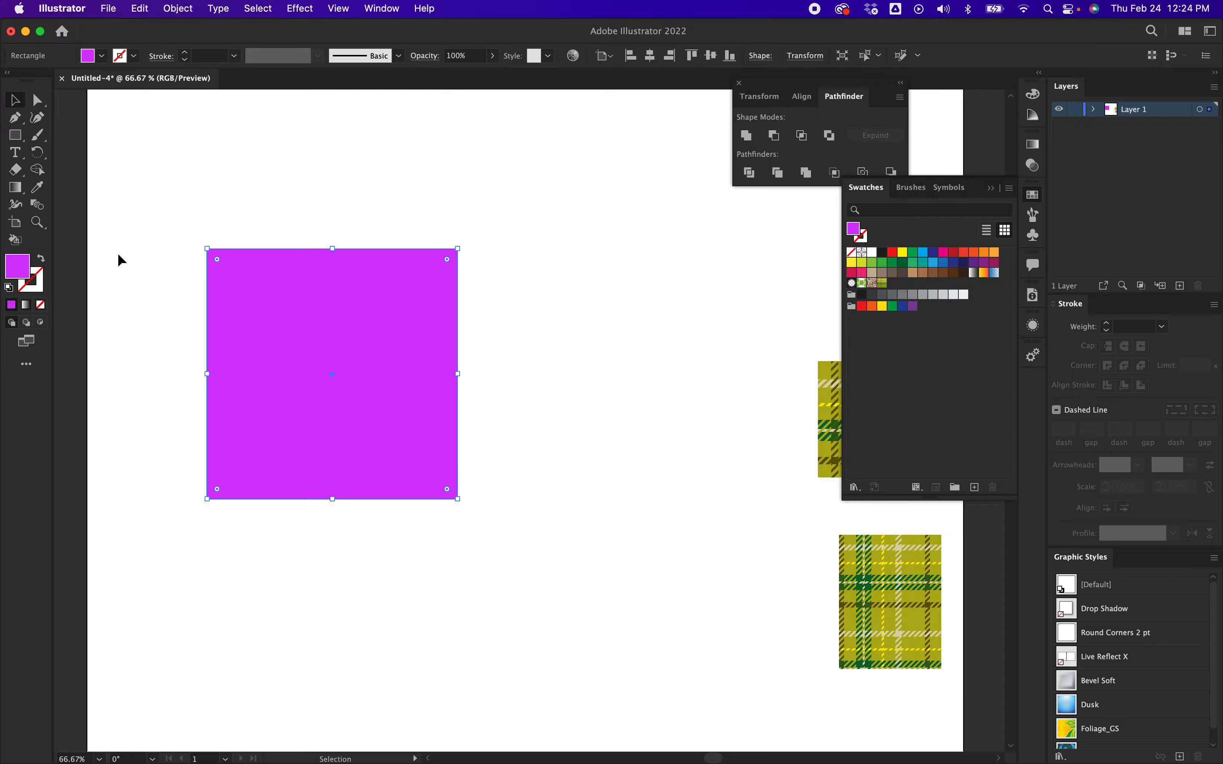
Draw five vertical stripes of varying widths extending past the square's top and bottom edges, including one about 0.2 in wide over the widest.
key("m")
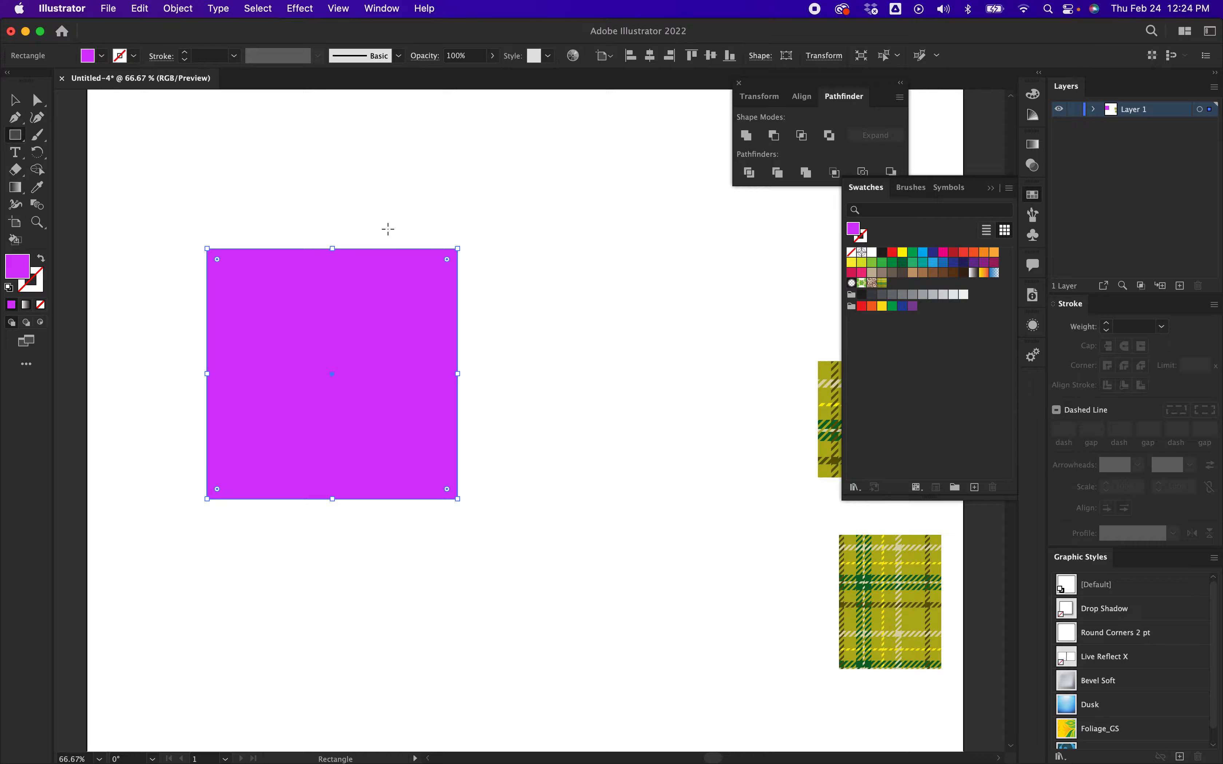
left_click_drag(387, 230, 403, 527)
left_click_drag(233, 230, 240, 528)
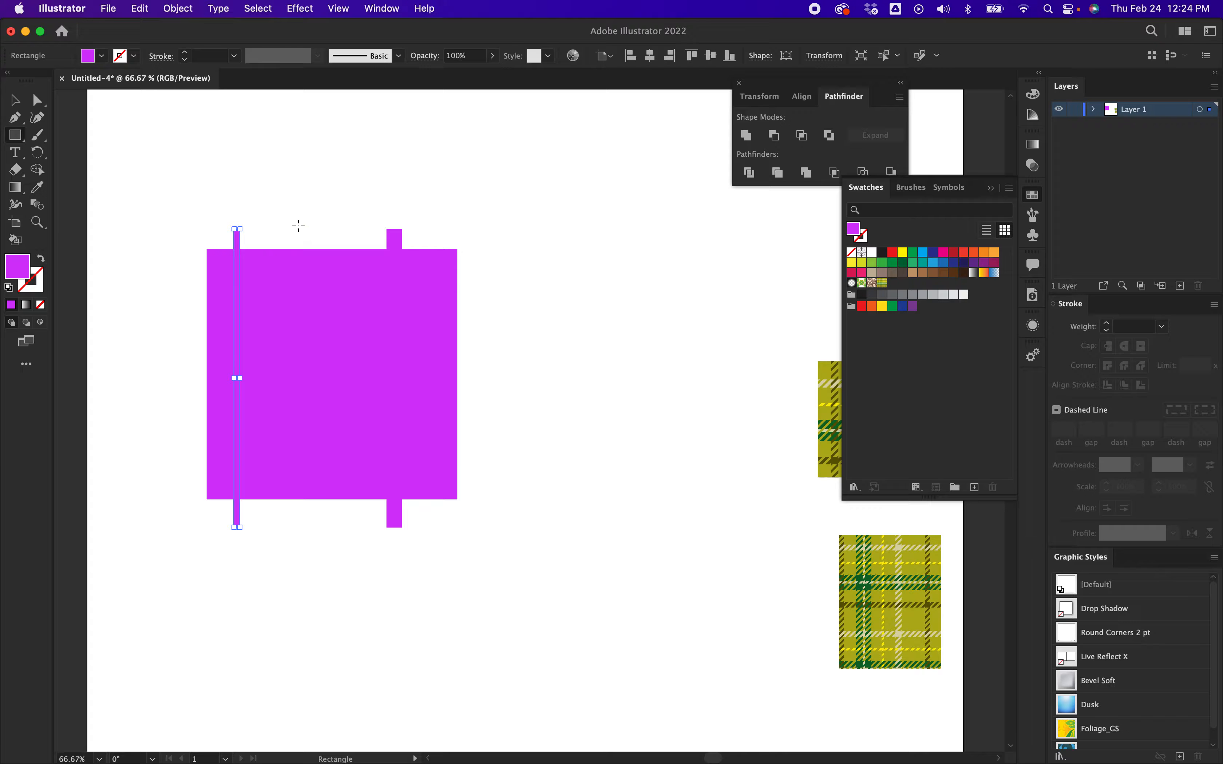
left_click_drag(285, 216, 332, 540)
left_click_drag(303, 202, 316, 565)
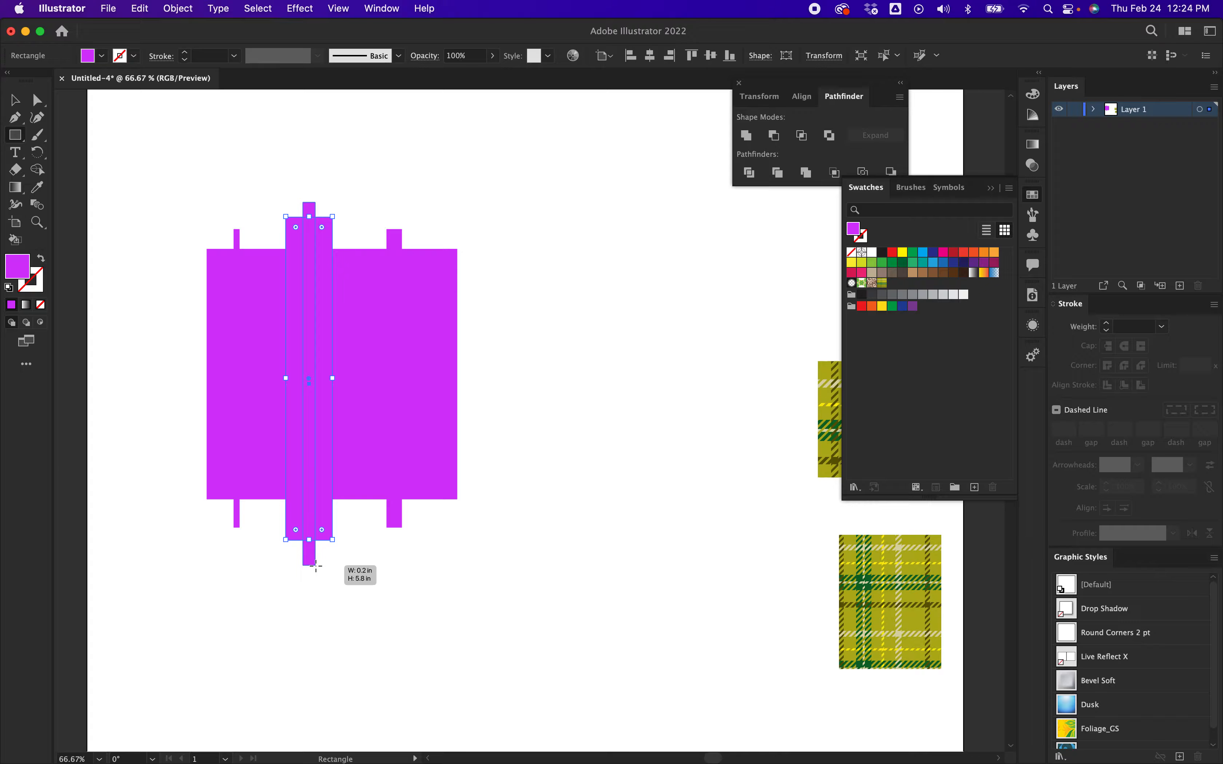
left_click_drag(315, 565, 315, 565)
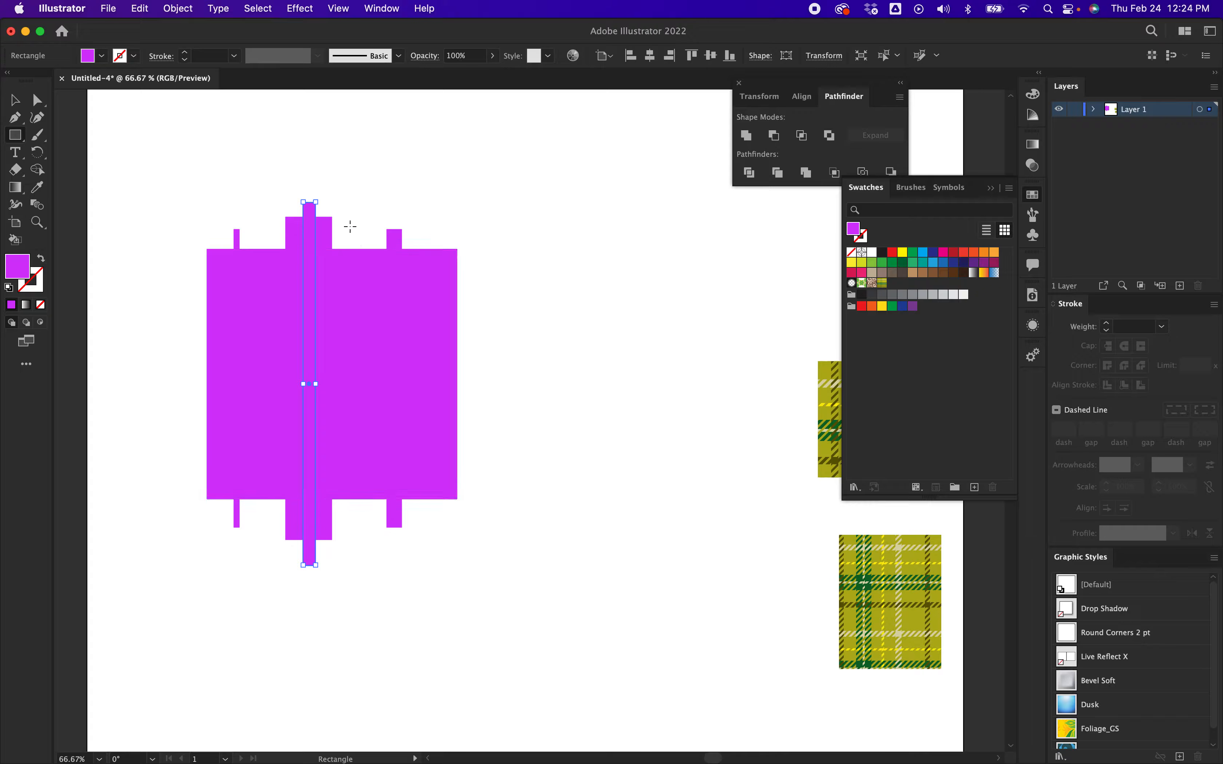
mouse_move(354, 228)
left_mouse_down()
mouse_move(372, 349)
mouse_move(372, 496)
left_mouse_up()
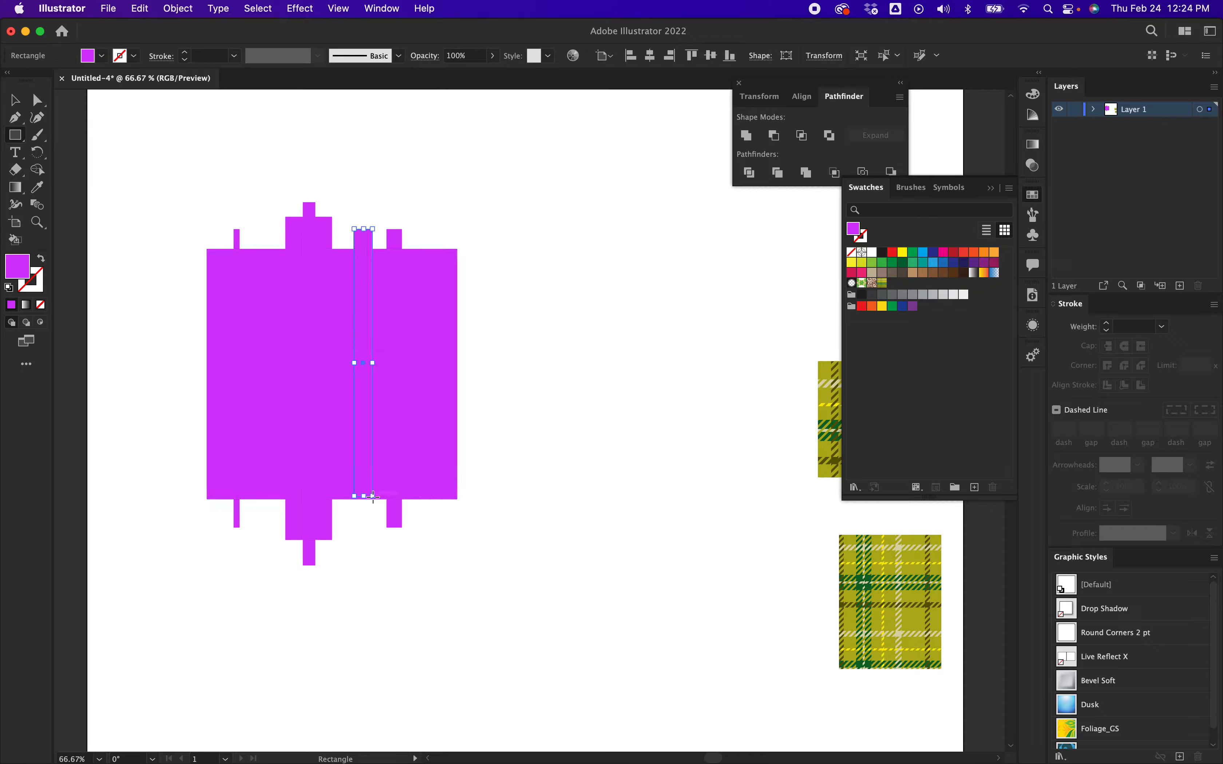
key("super+z")
mouse_move(354, 234)
left_mouse_down()
mouse_move(405, 407)
mouse_move(368, 634)
mouse_move(378, 565)
left_mouse_up()
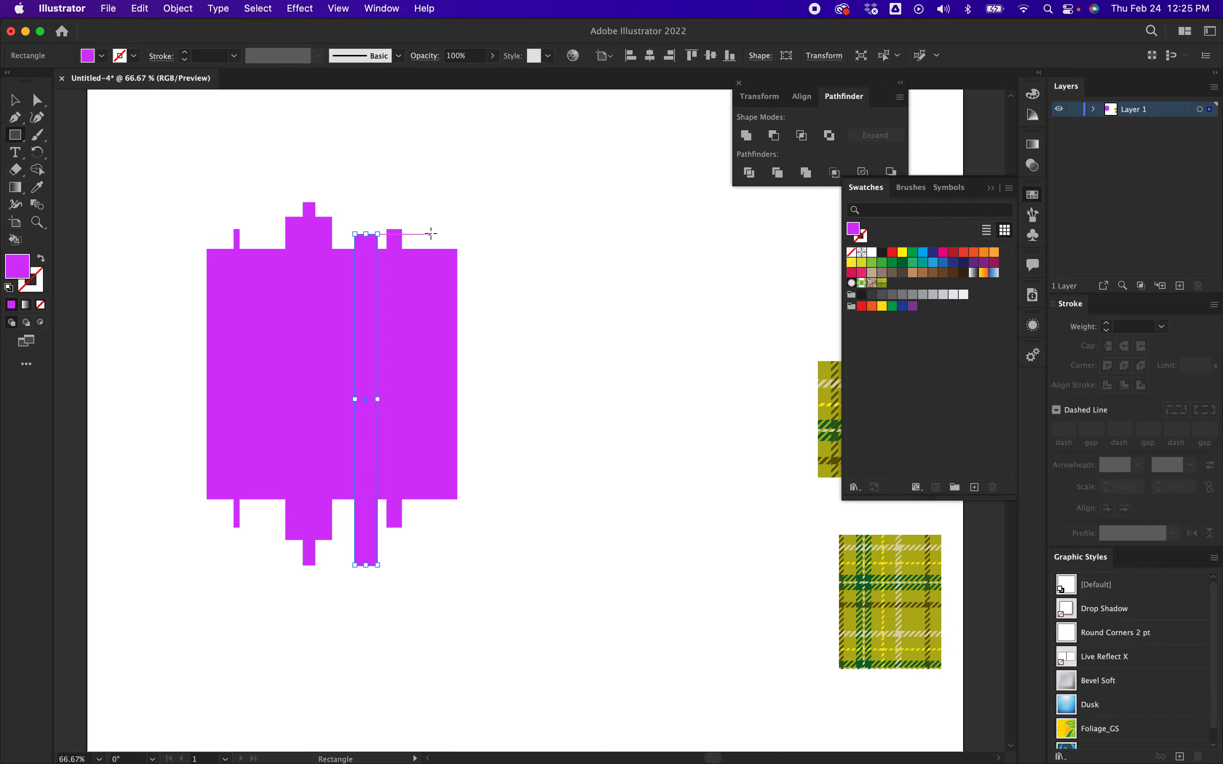
Space out the vertical stripes by moving the two right-hand ones farther right and the widest one slightly left.
key("v")
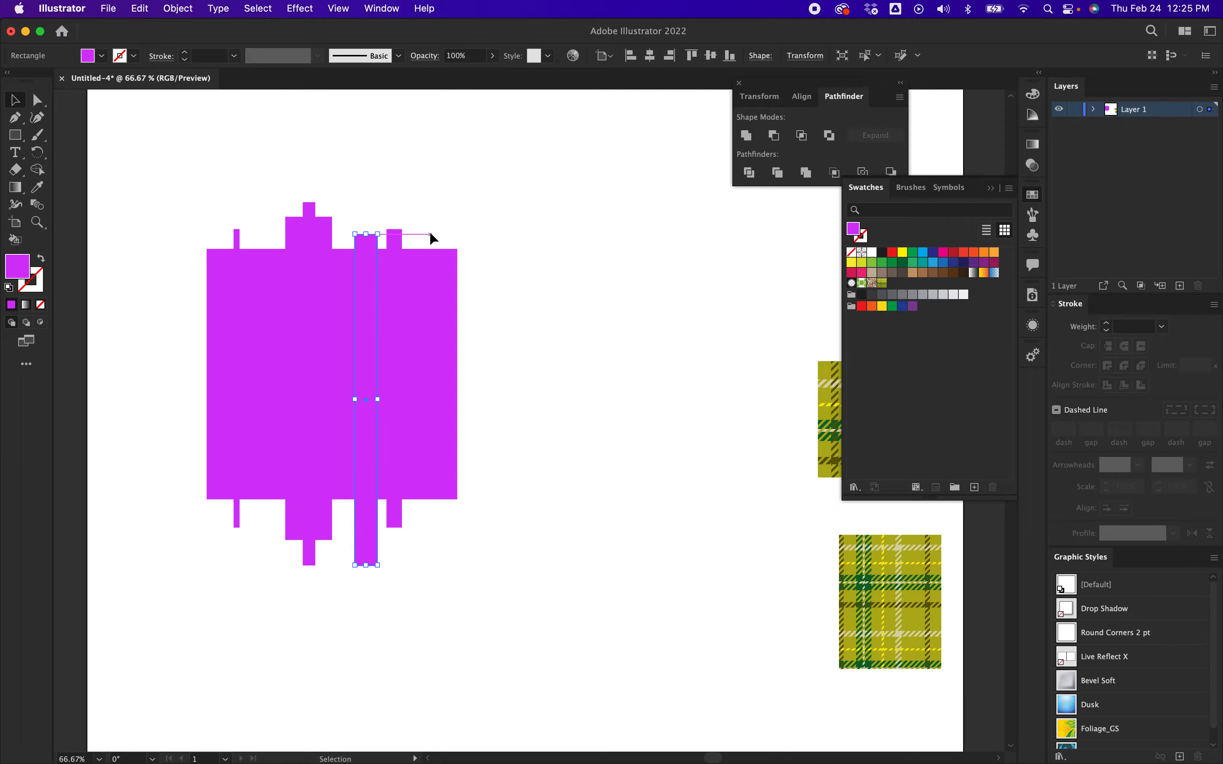
mouse_move(399, 262)
left_mouse_down()
mouse_move(426, 258)
mouse_move(377, 261)
left_mouse_up()
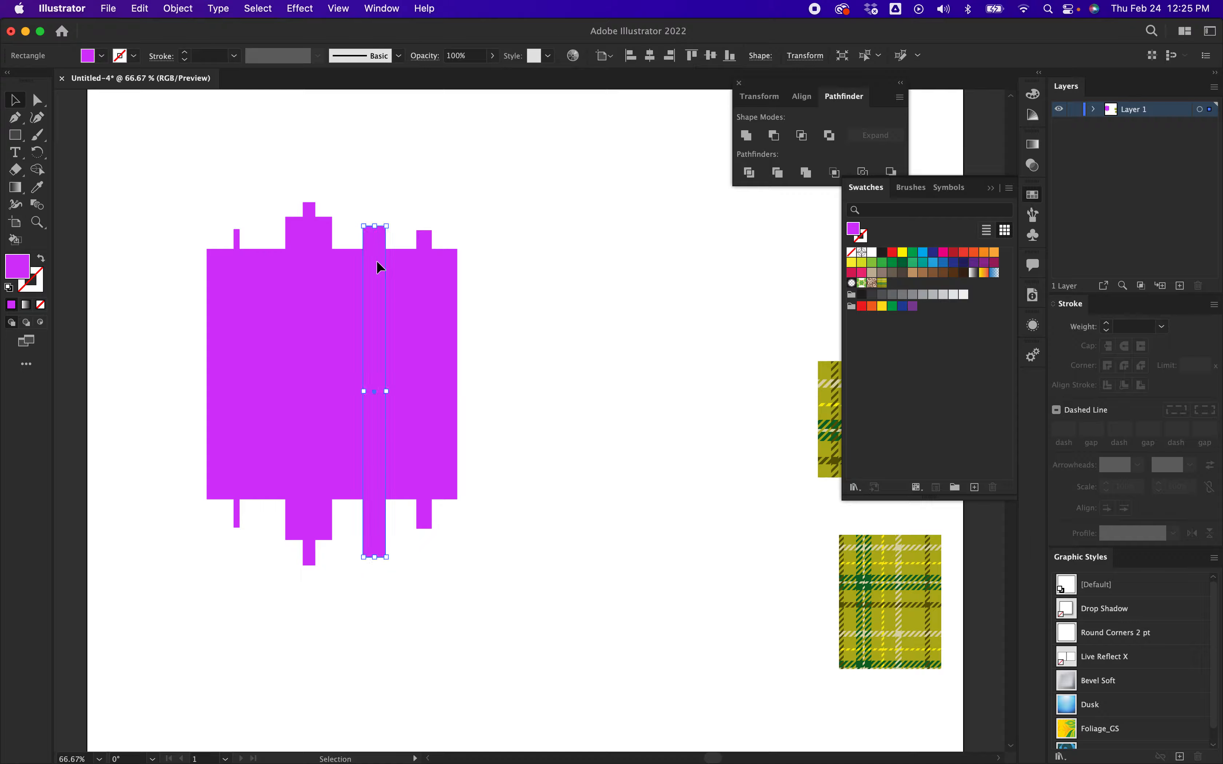
left_click_drag(295, 247, 286, 248)
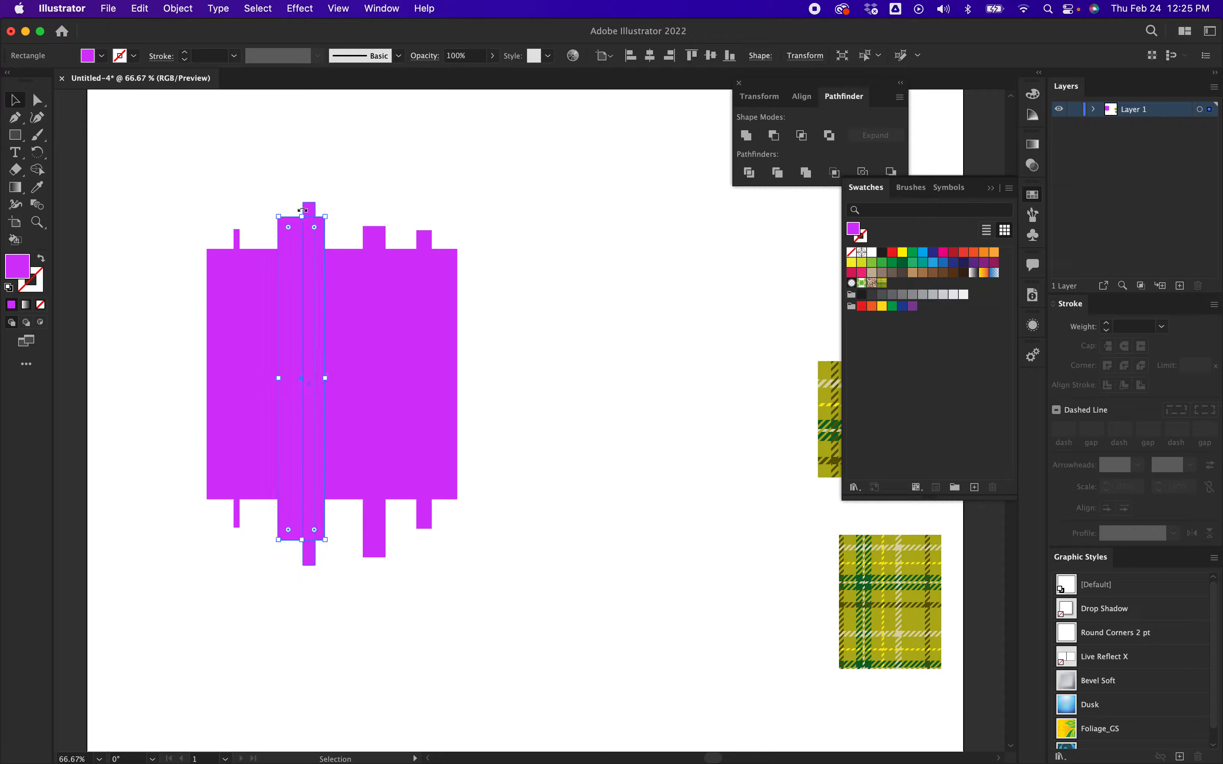
left_click(312, 175)
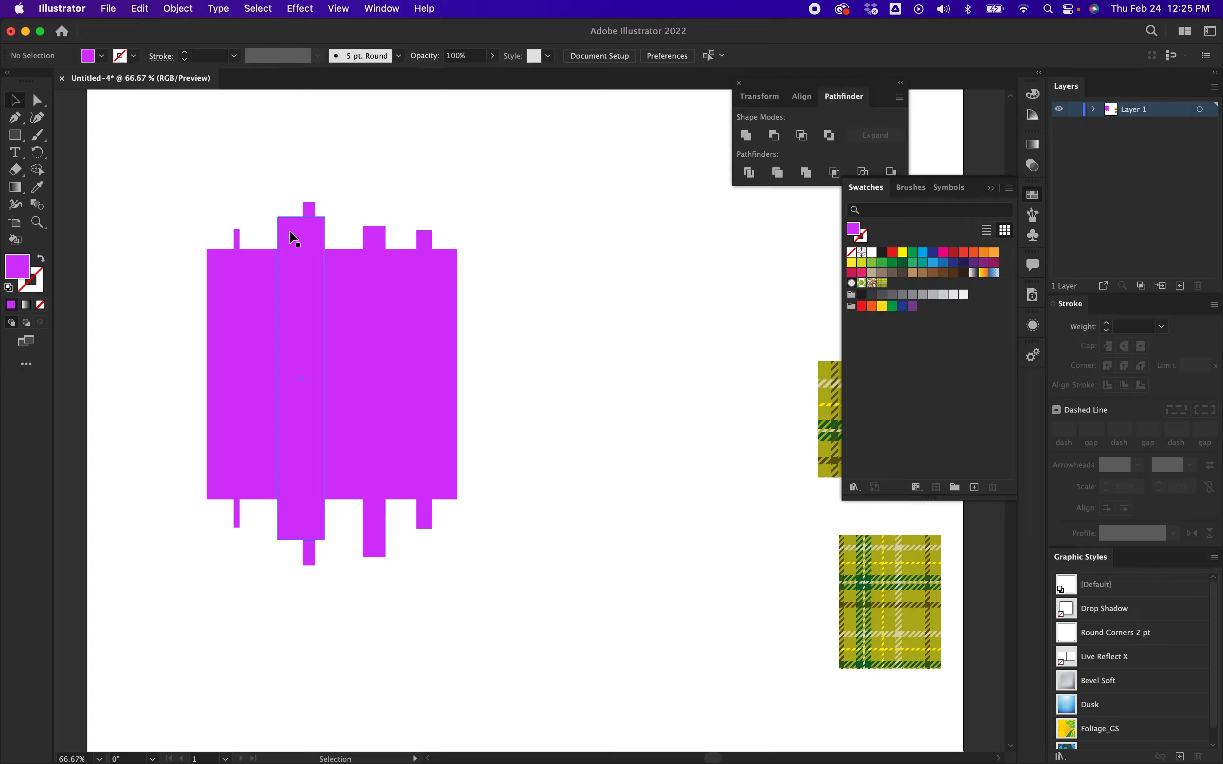
Align the widest stripe and the narrow stripe over it to their horizontal centers.
left_click(295, 239)
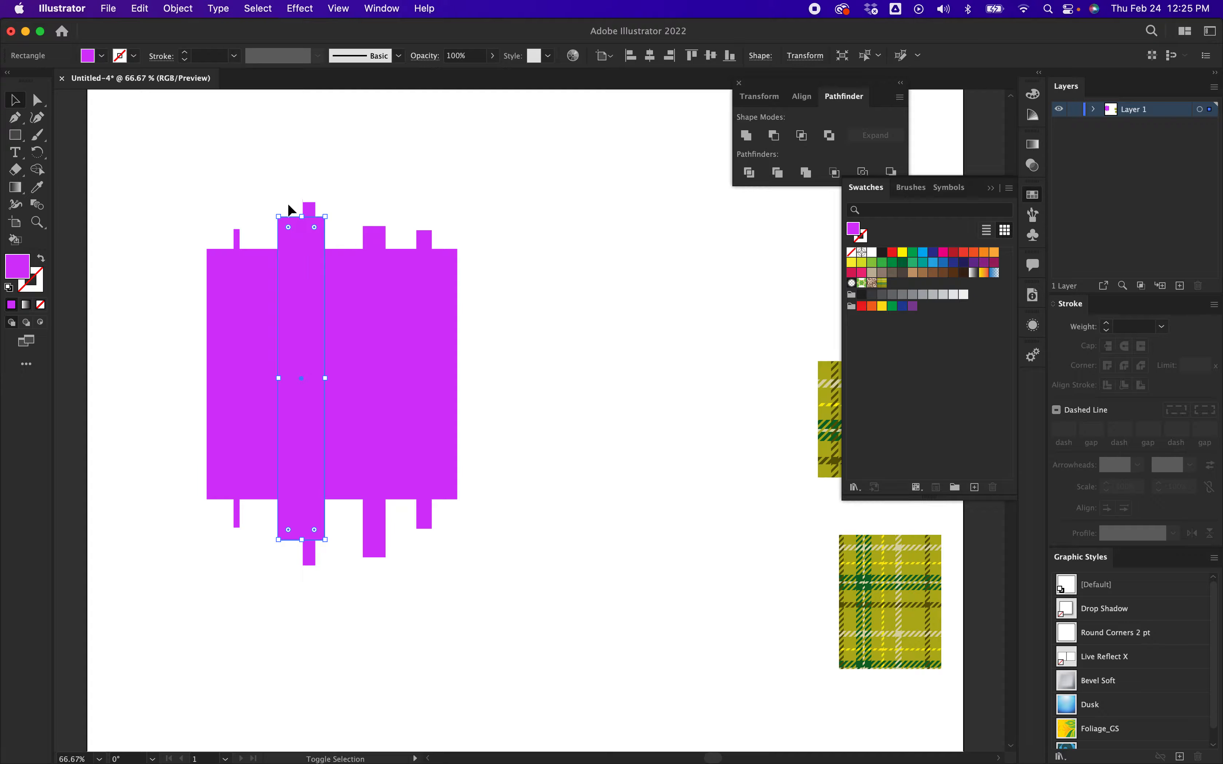
left_click(309, 210, "shift")
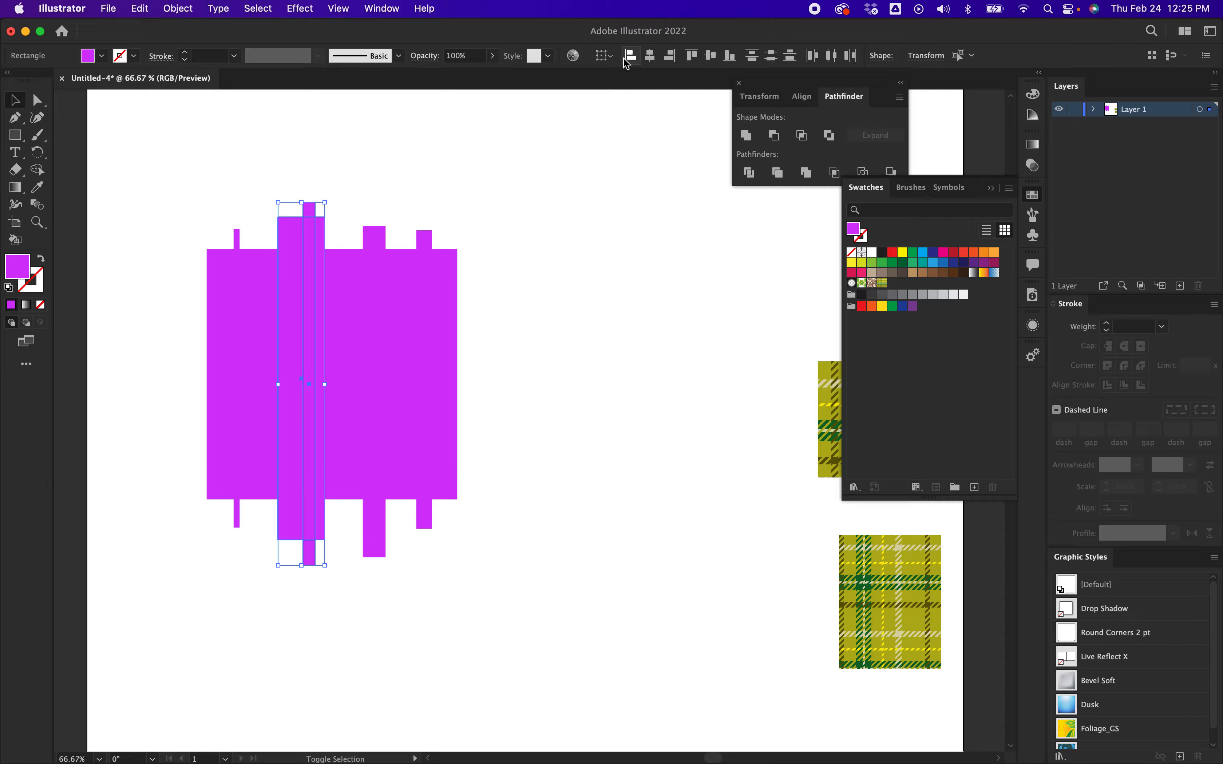
left_click(651, 55)
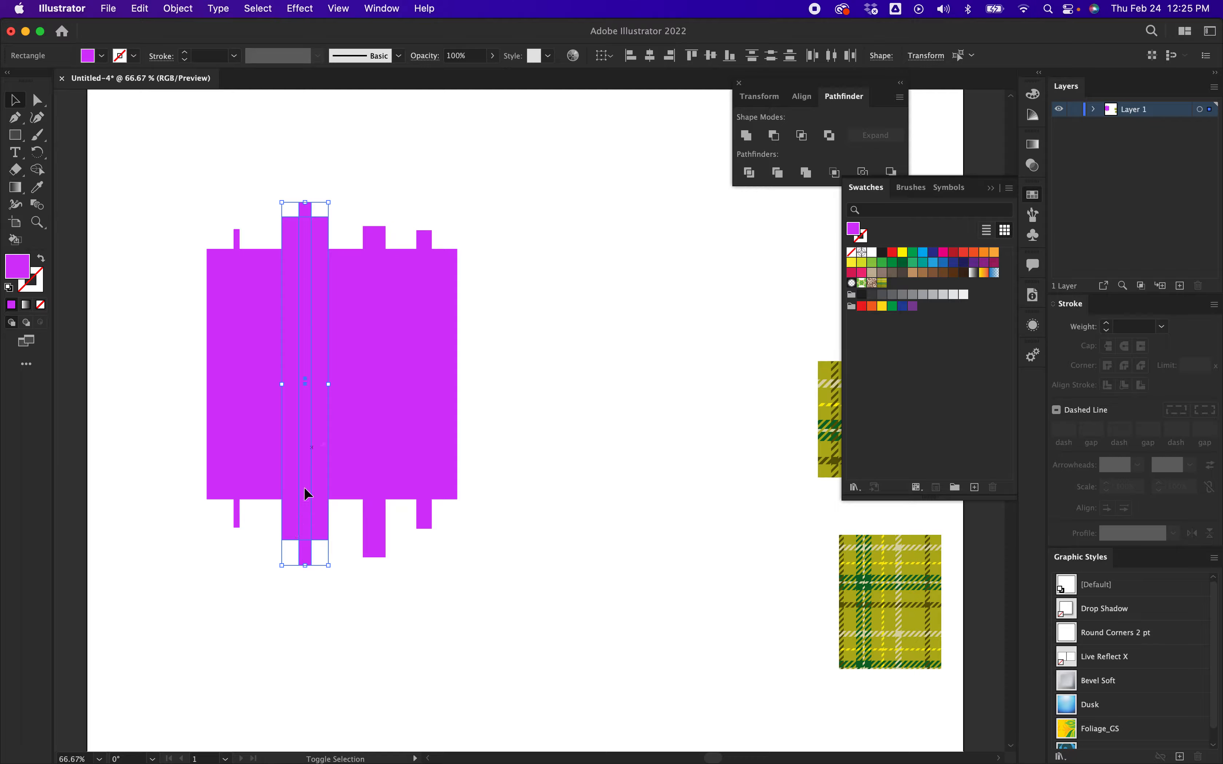
left_click(233, 200)
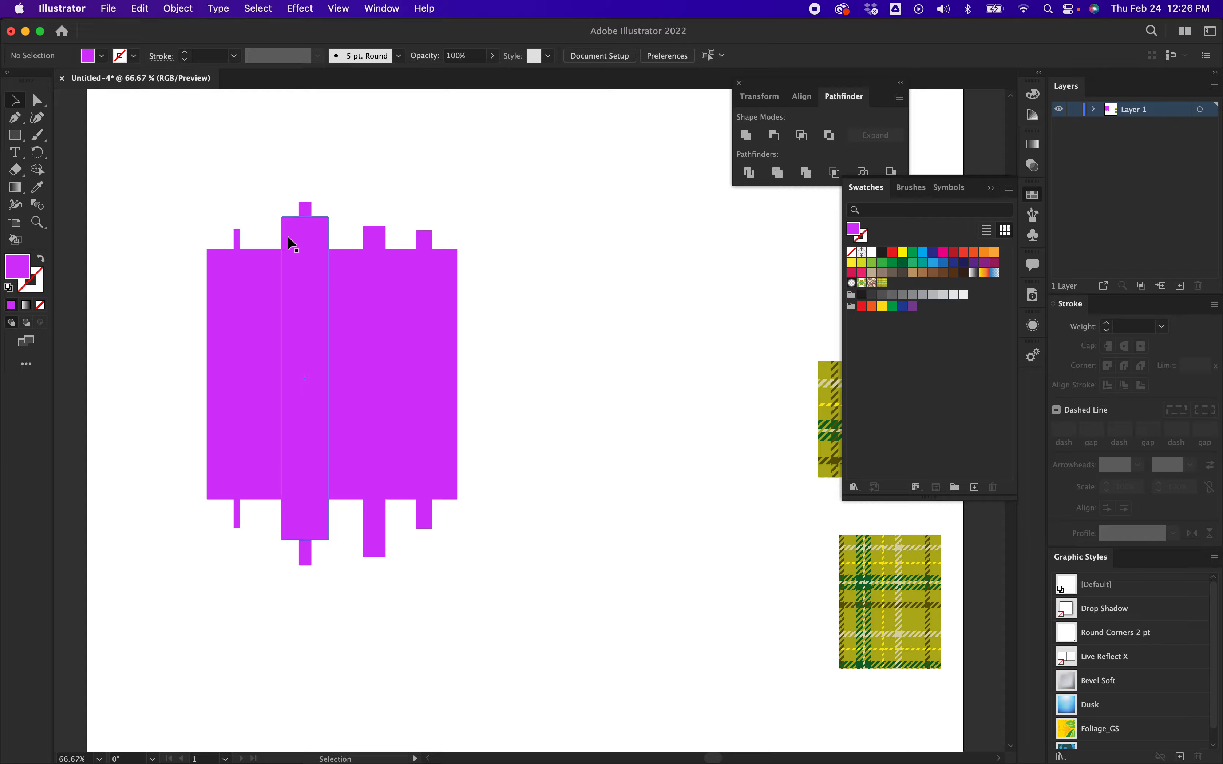
Fill the widest vertical stripe with a light mint green.
double_click(24, 267)
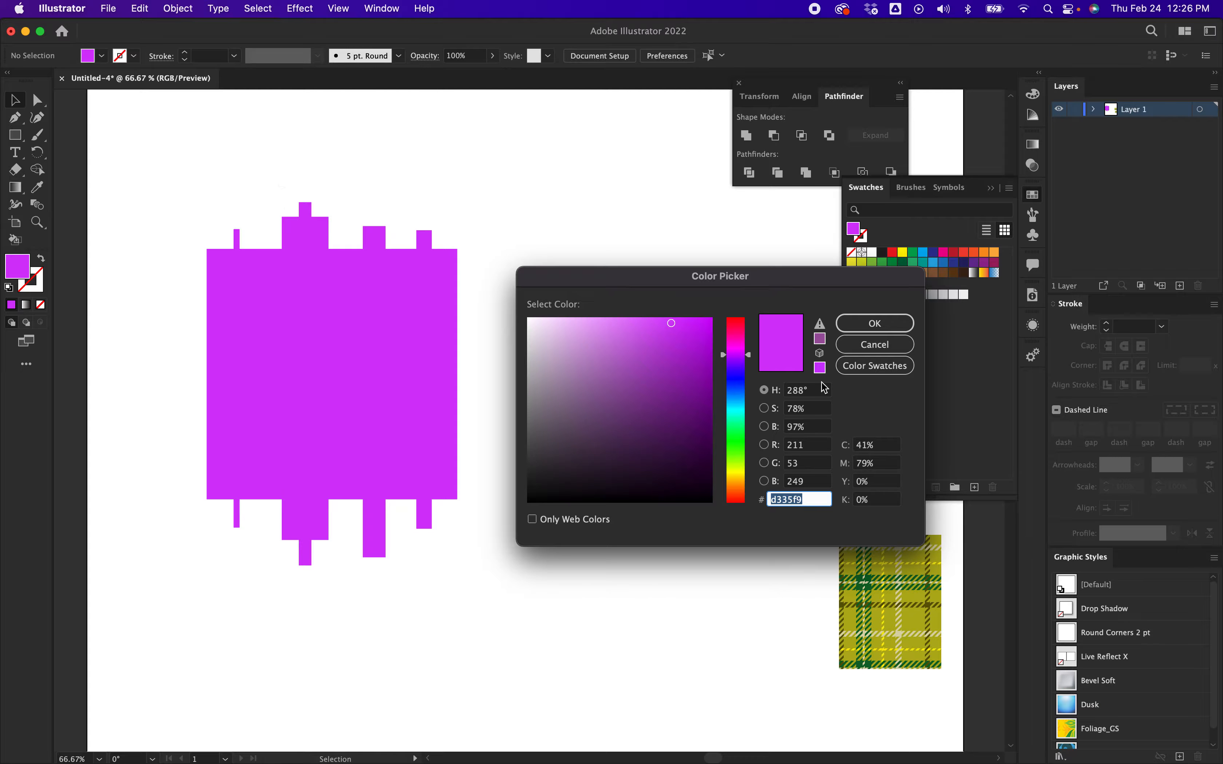
left_click(883, 346)
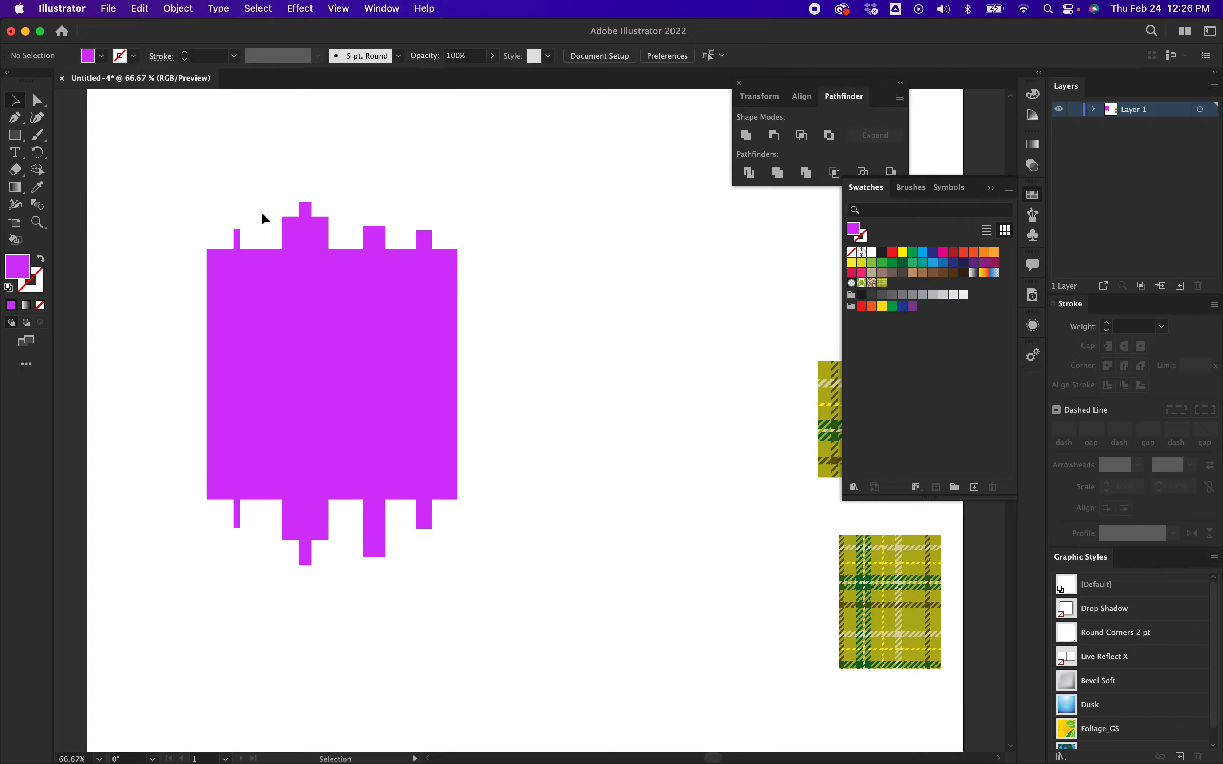
left_click(293, 237)
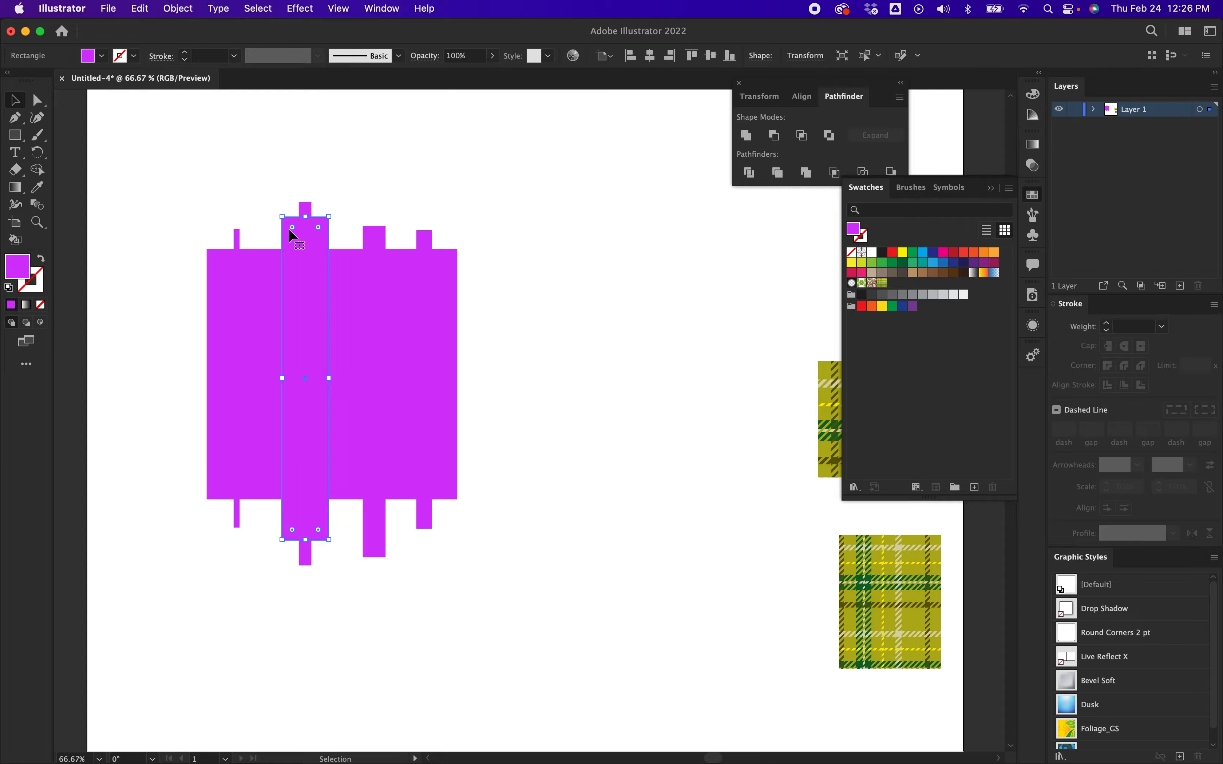
double_click(20, 268)
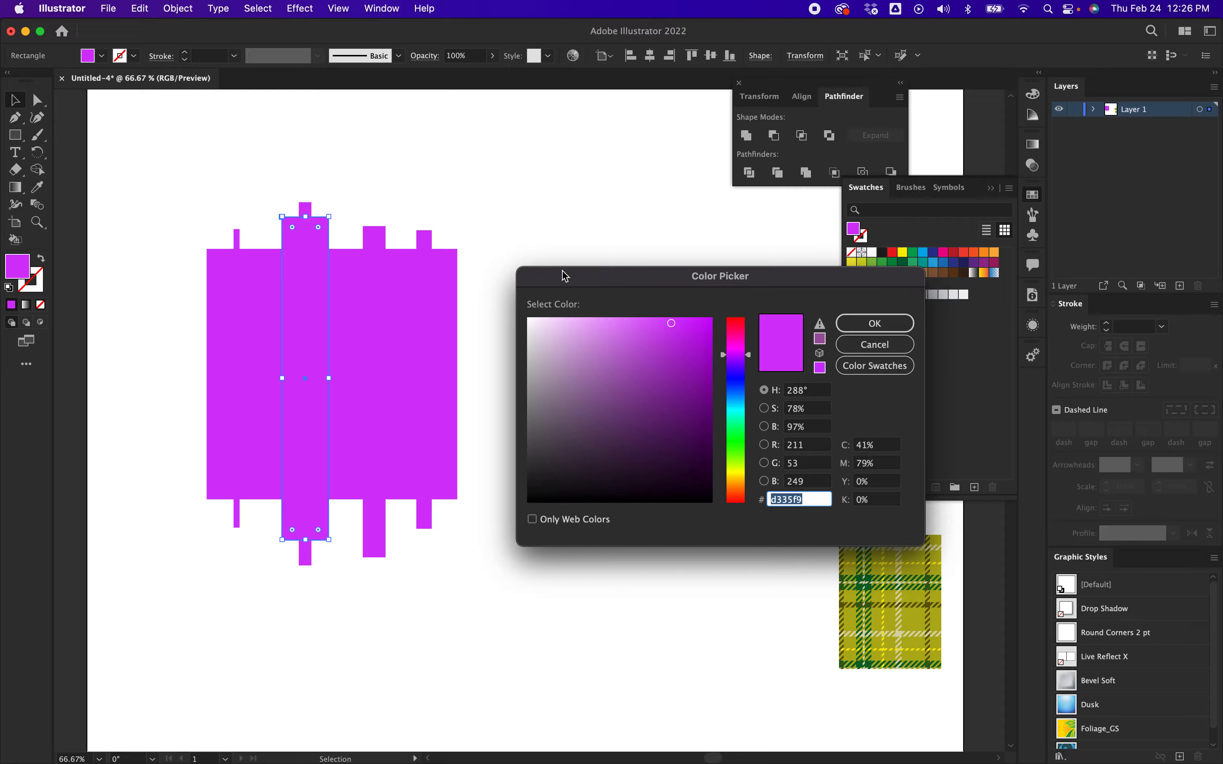
left_click(742, 342)
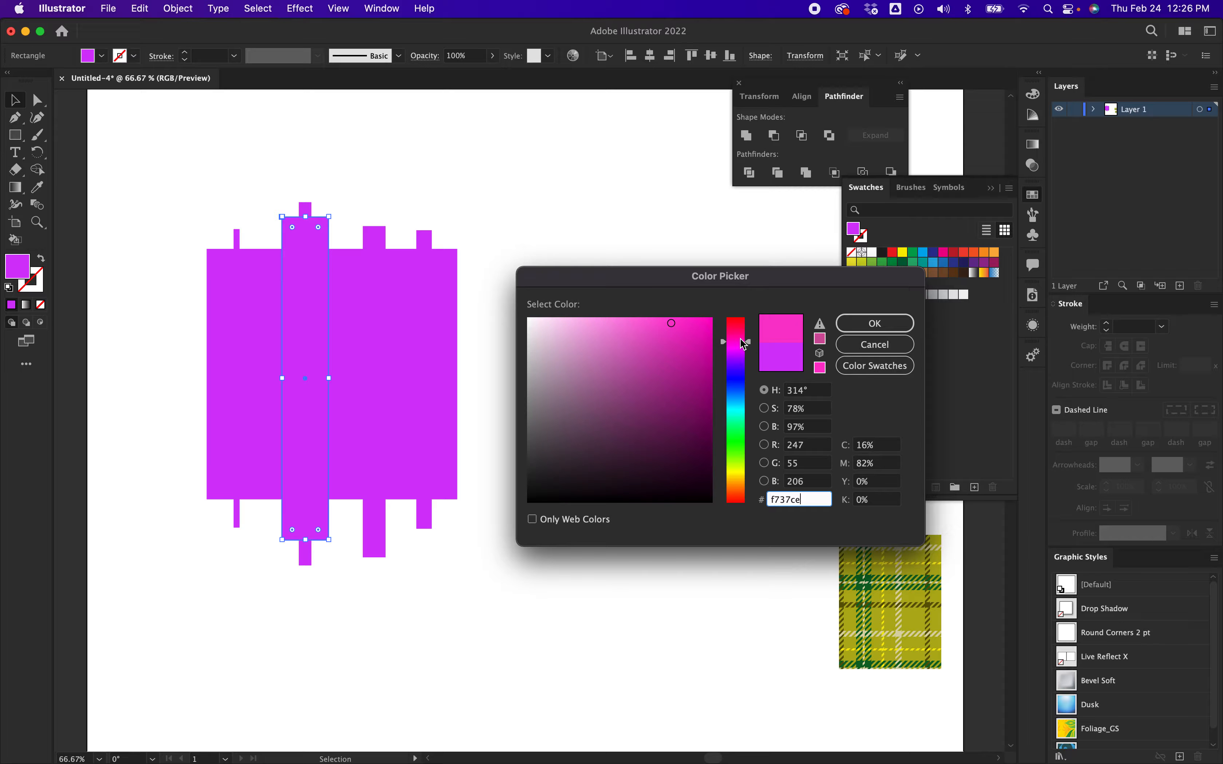
left_click(741, 339)
left_click(740, 334)
left_click(741, 331)
left_click(739, 340)
left_click(617, 322)
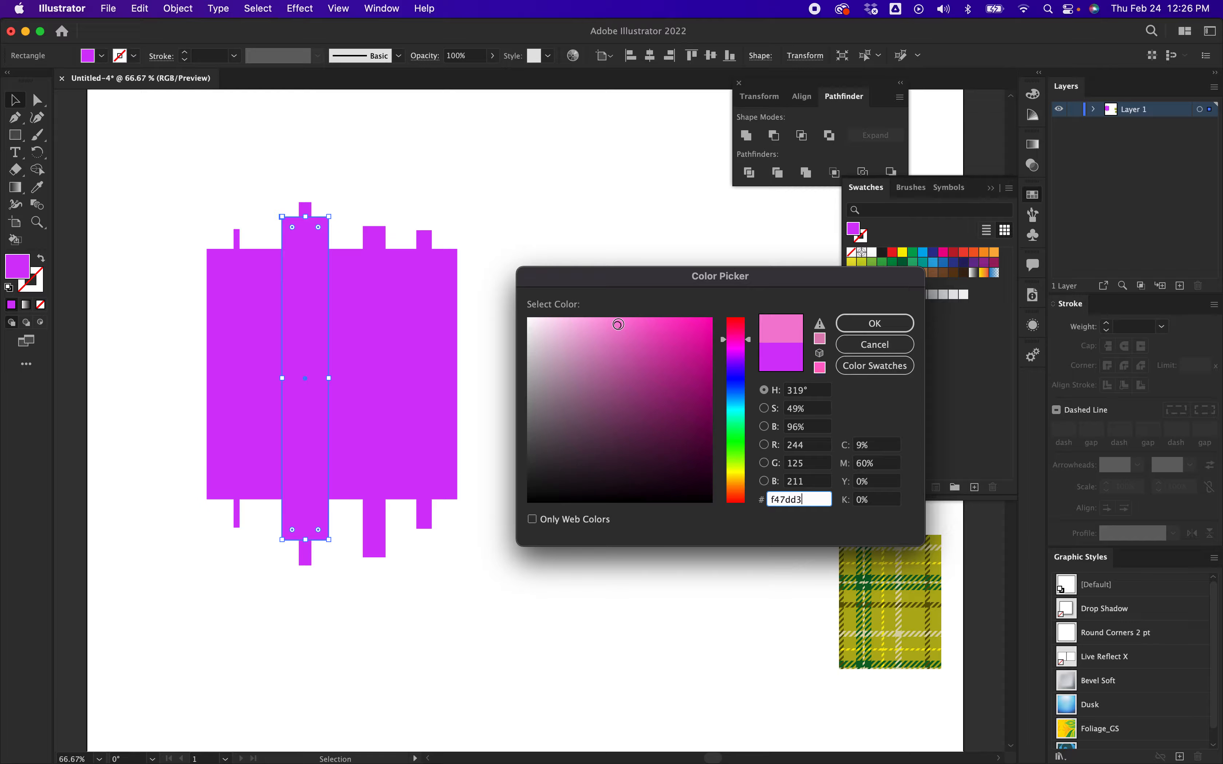
left_click(632, 320)
left_click(643, 322)
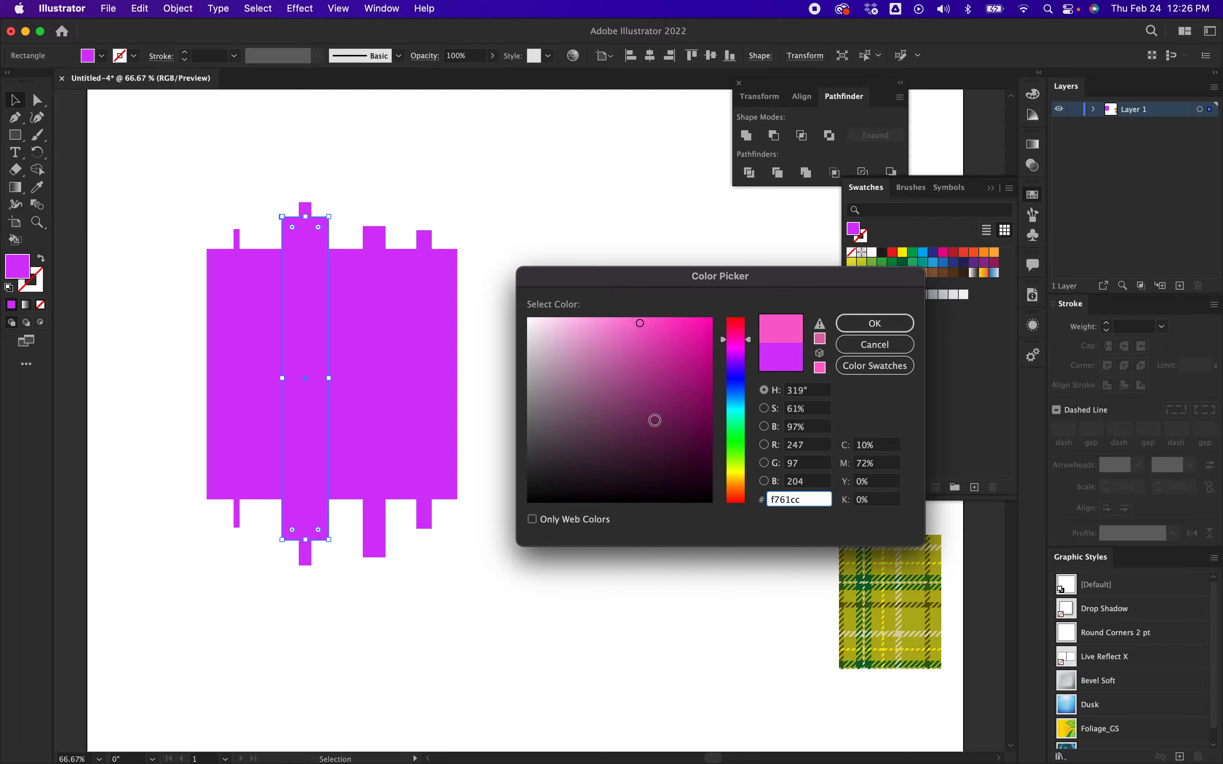
left_click(738, 424)
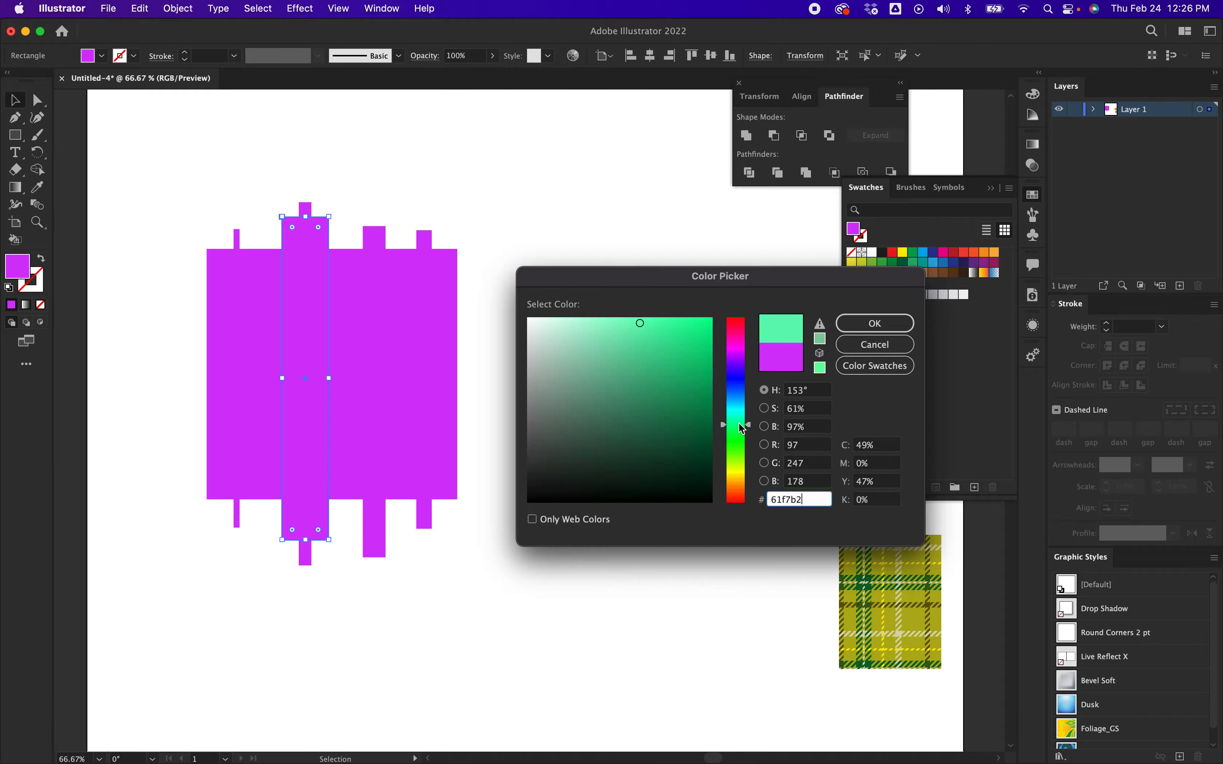
left_click_drag(609, 320, 591, 320)
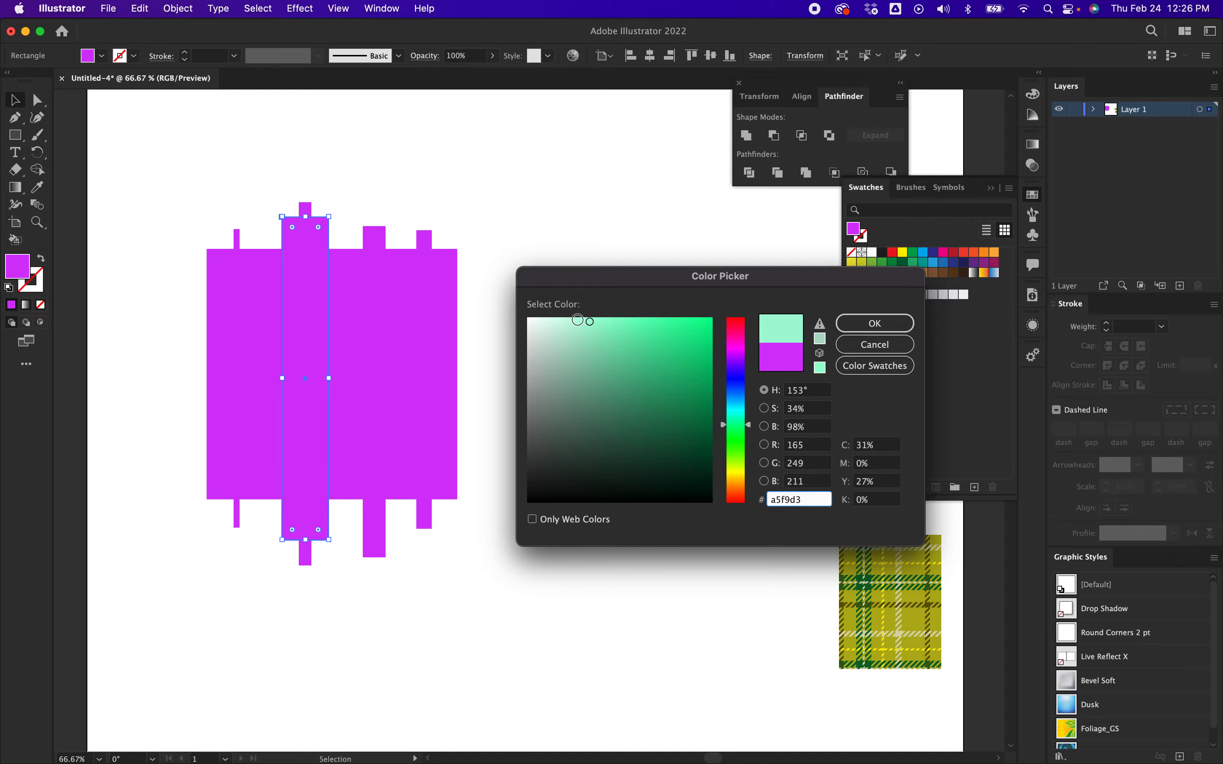
left_click(598, 322)
left_click(892, 328)
left_click(892, 329)
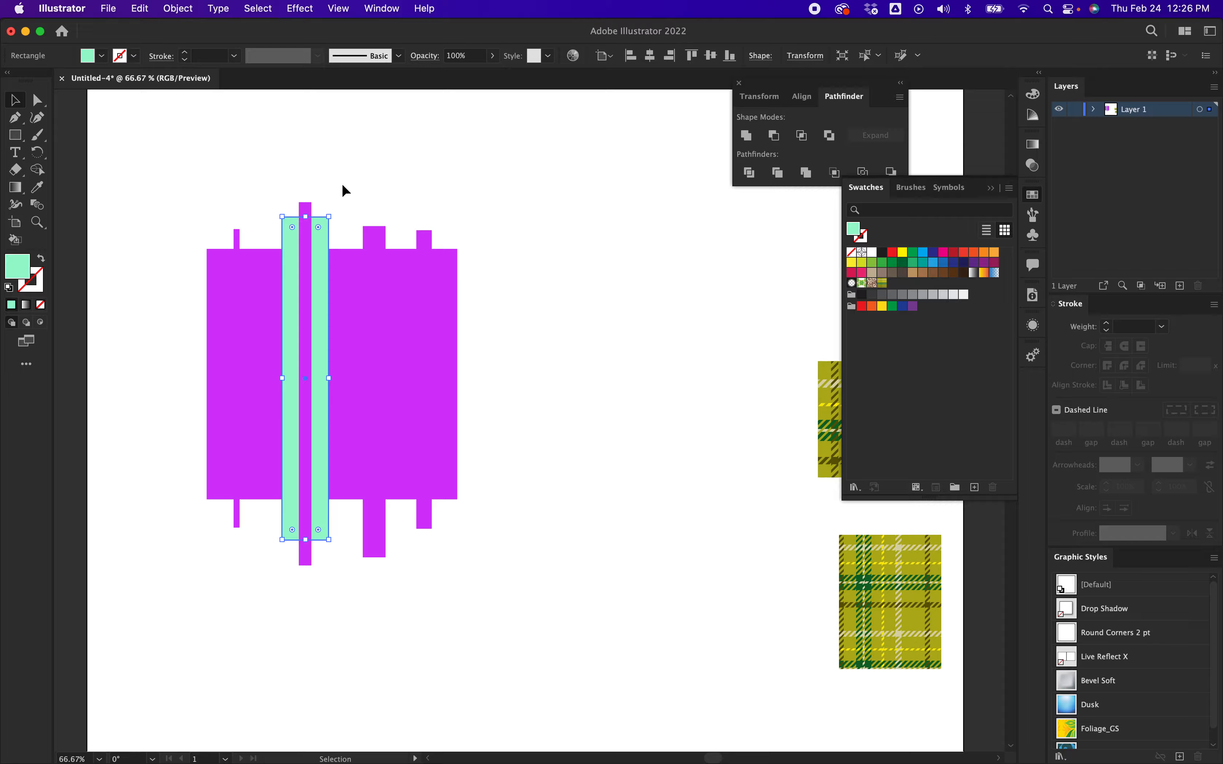
Fill the narrow stripe centered over the mint stripe with black.
left_click(307, 212)
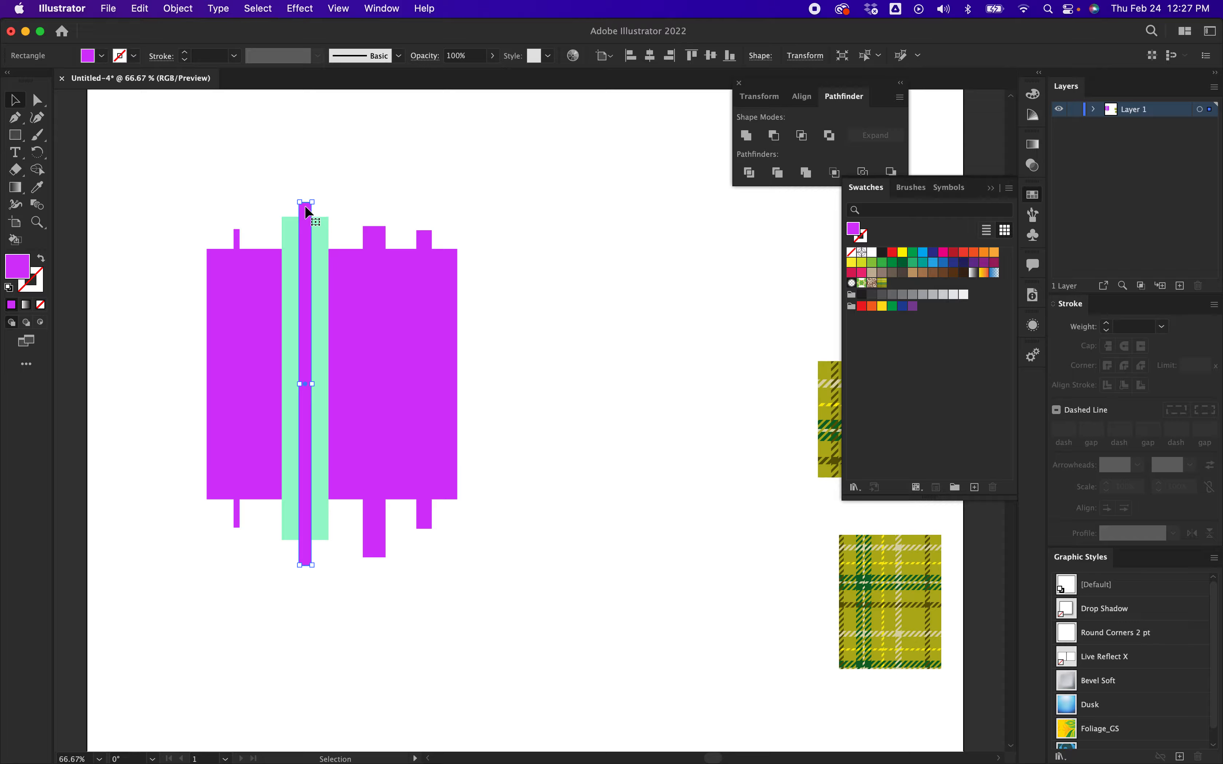
double_click(20, 270)
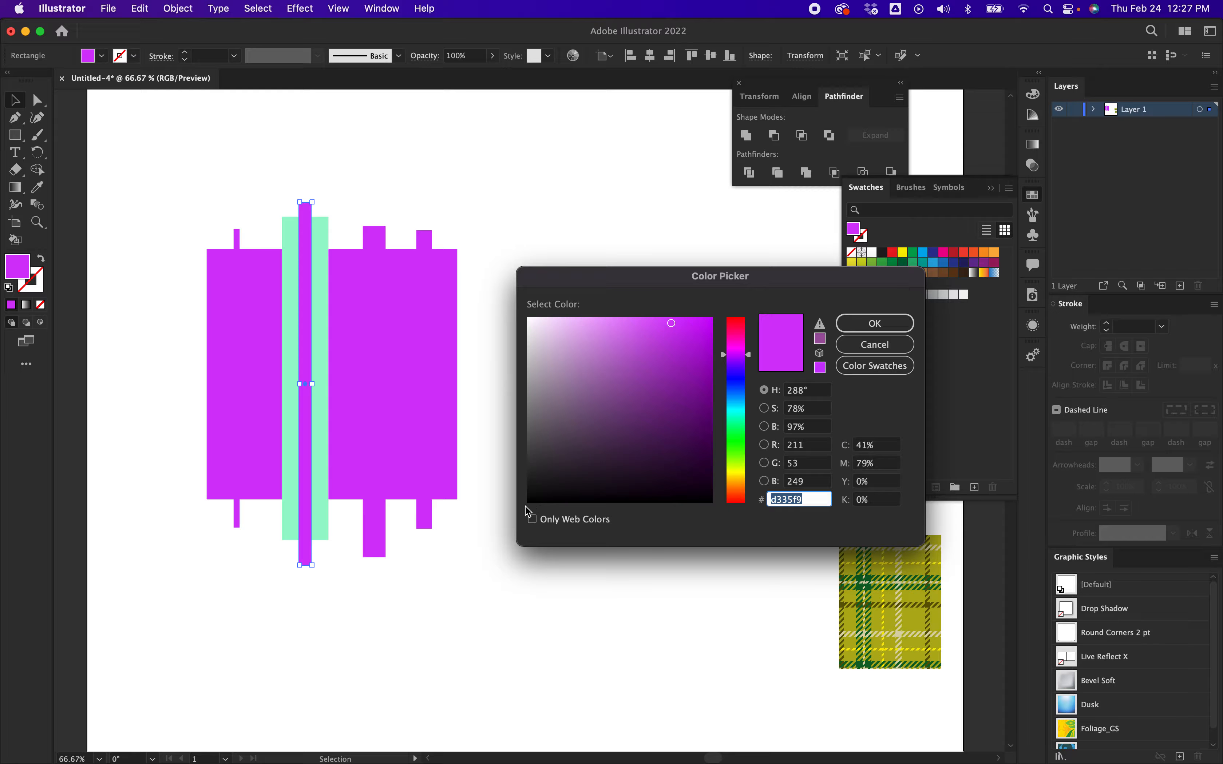
left_click(530, 501)
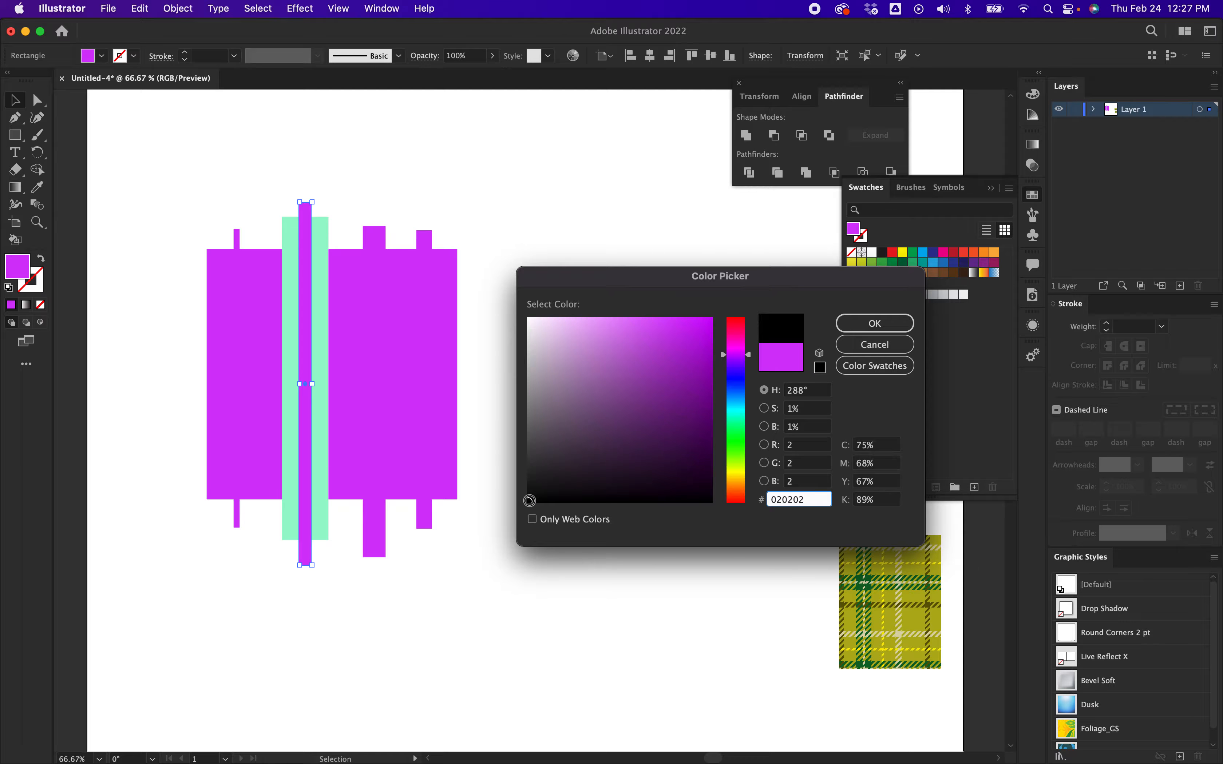
left_click(711, 502)
left_click(854, 330)
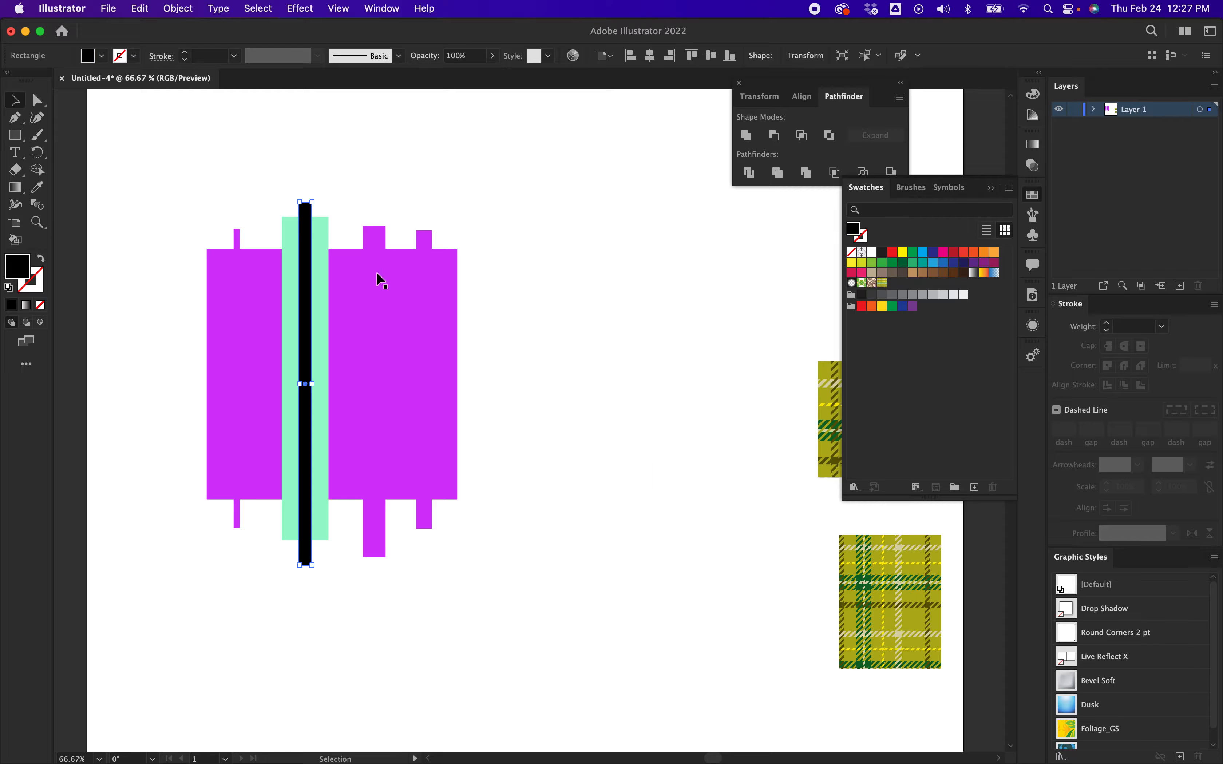
Fill the stripe just right of the mint and black pair with pale lilac, hex ebb4f9.
left_click(237, 247)
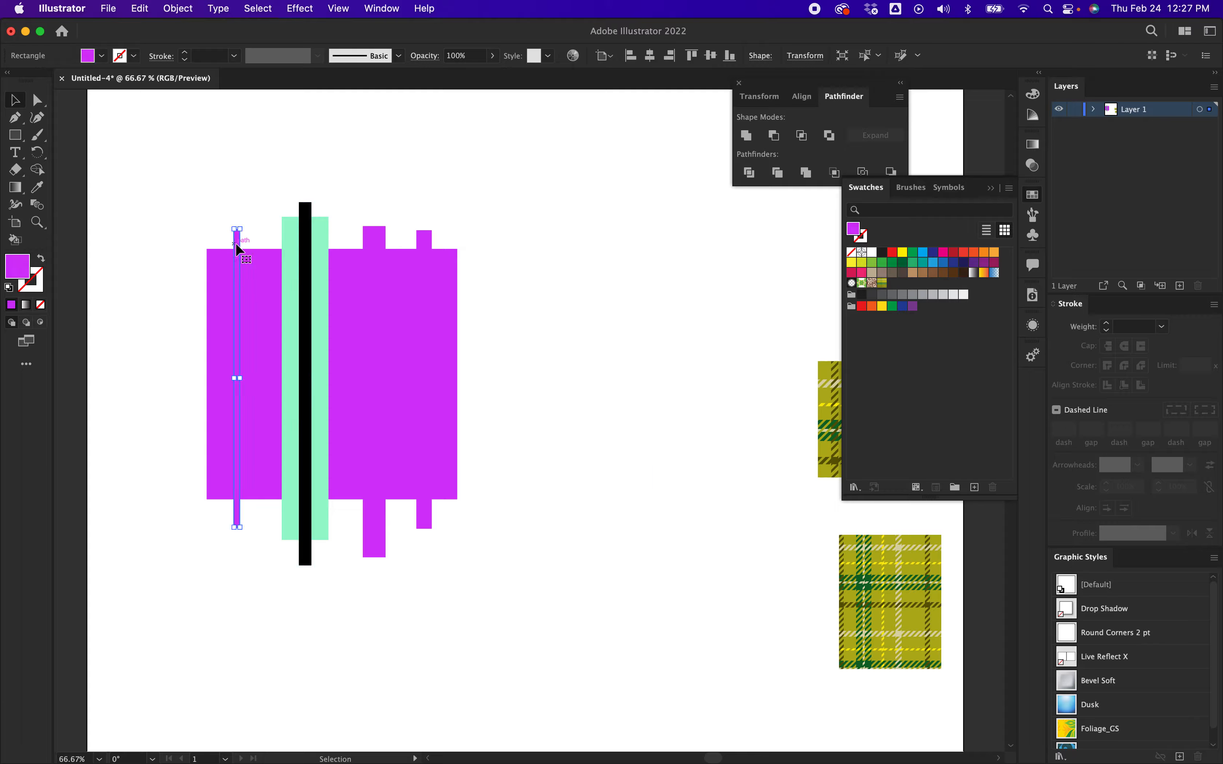
left_click(373, 286)
double_click(23, 278)
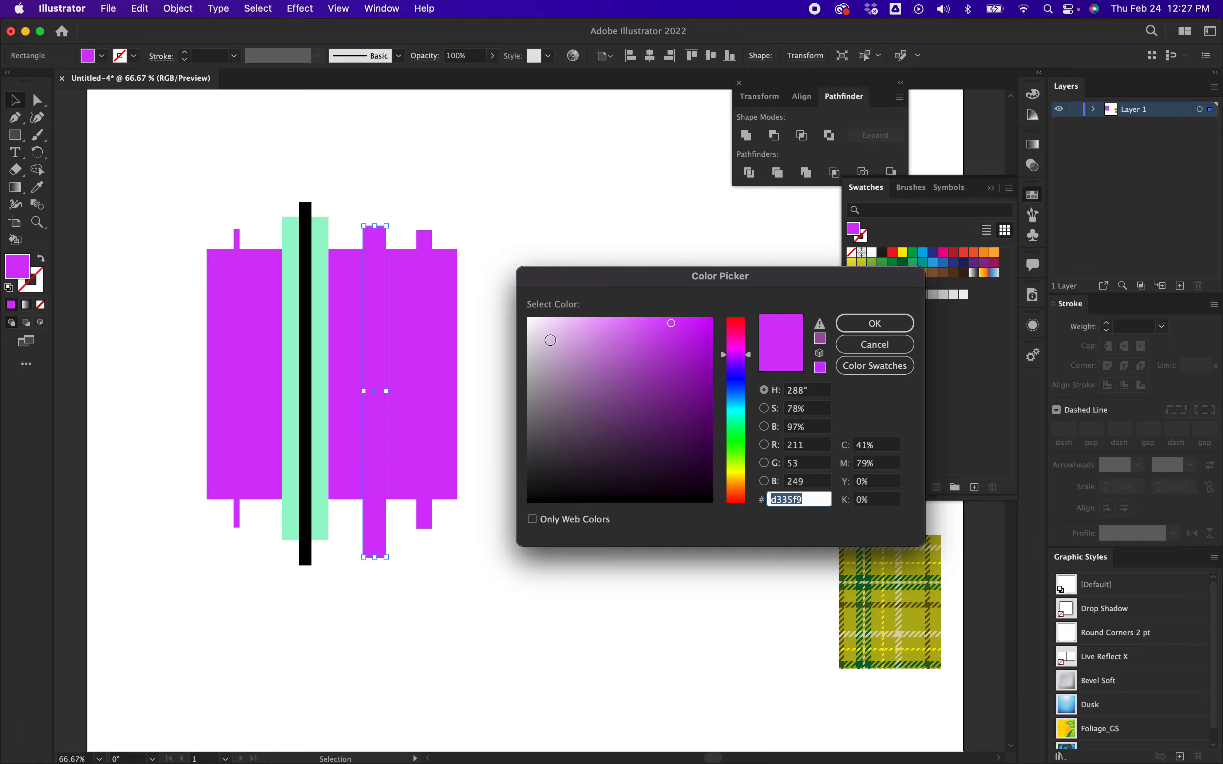
left_click(579, 322)
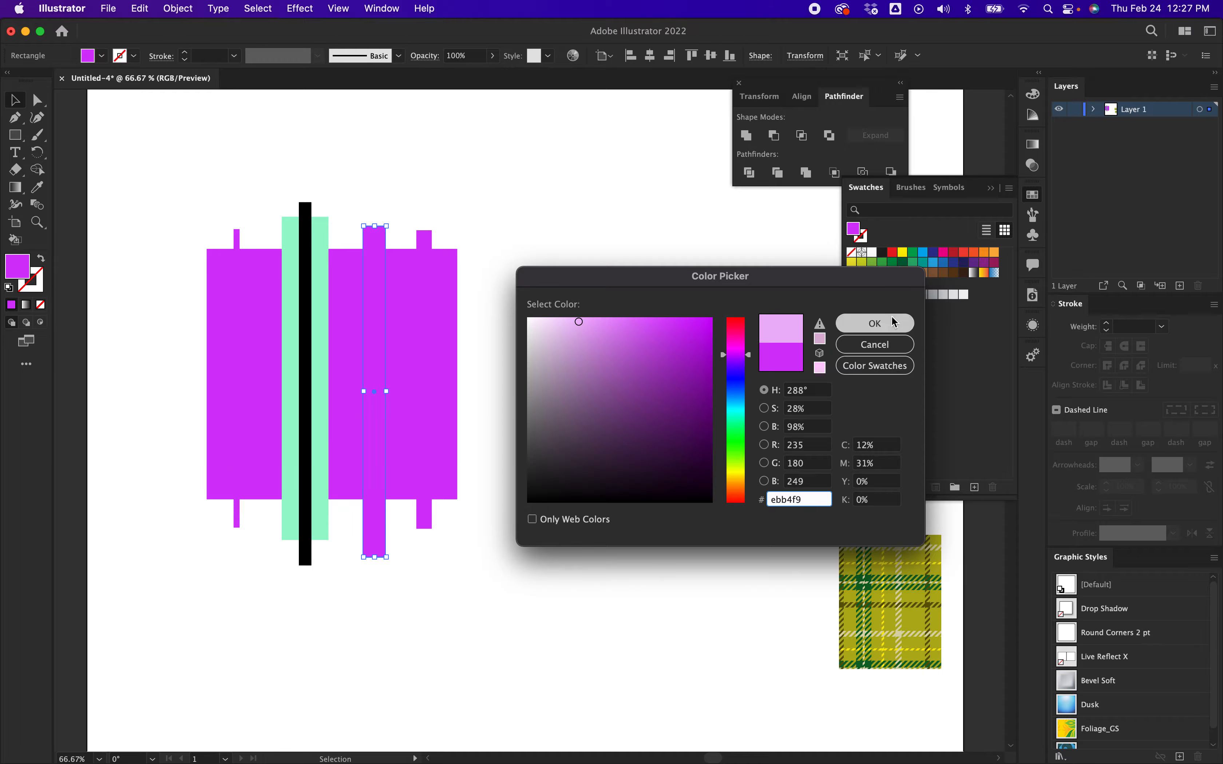
left_click(875, 323)
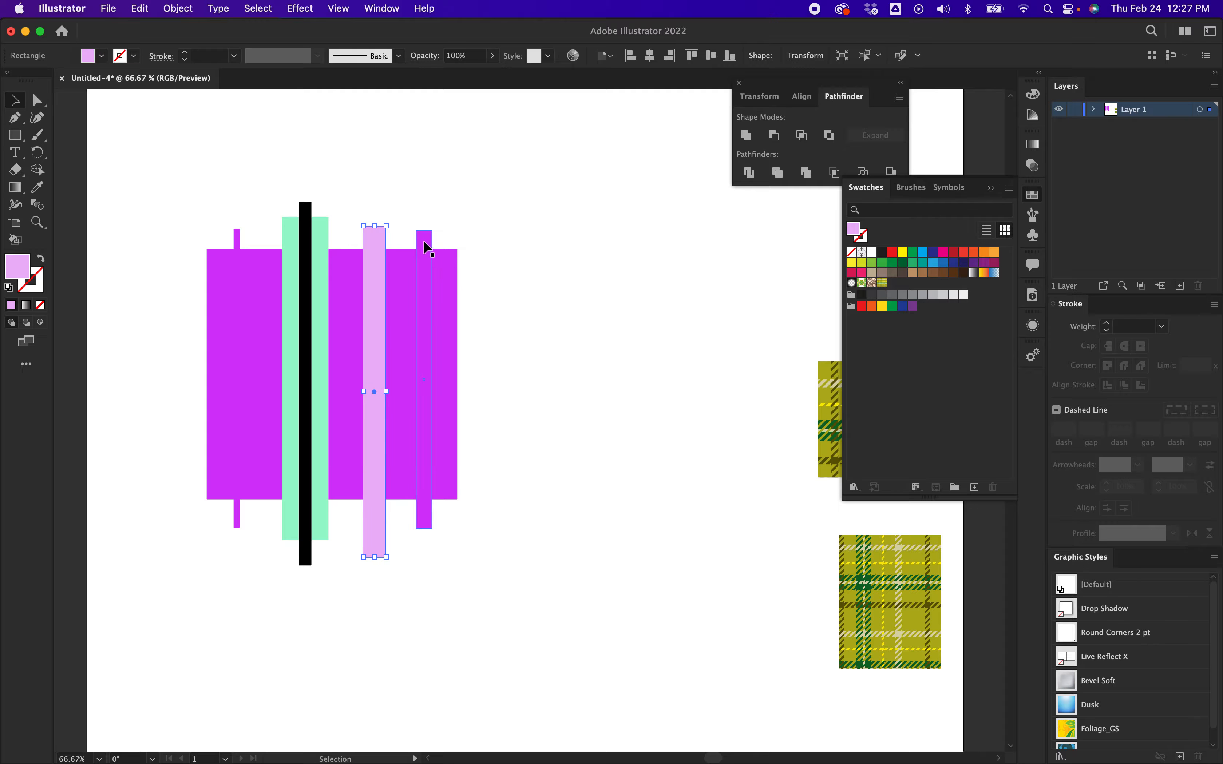
Fill the rightmost stripe with bright pink, hex f759e8.
left_click(424, 248)
double_click(23, 278)
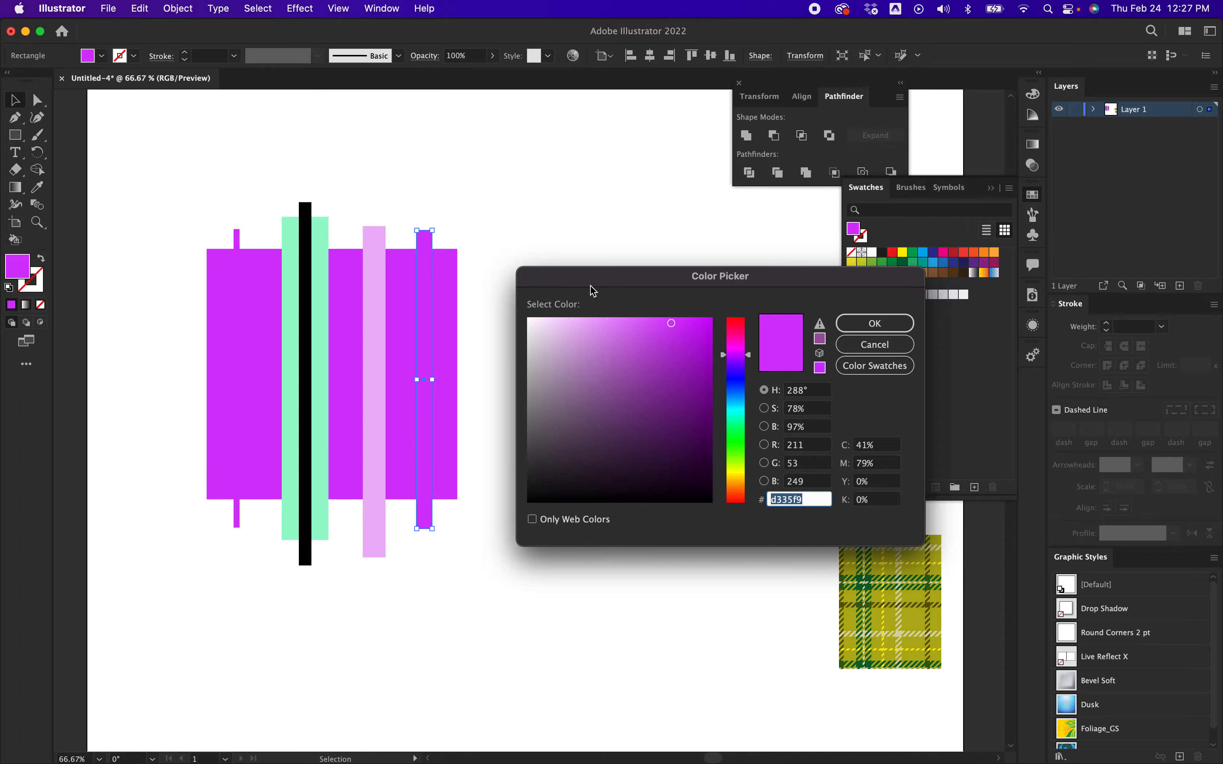
left_click(744, 348)
left_click(742, 345)
left_click(621, 322)
left_click_drag(625, 322, 645, 323)
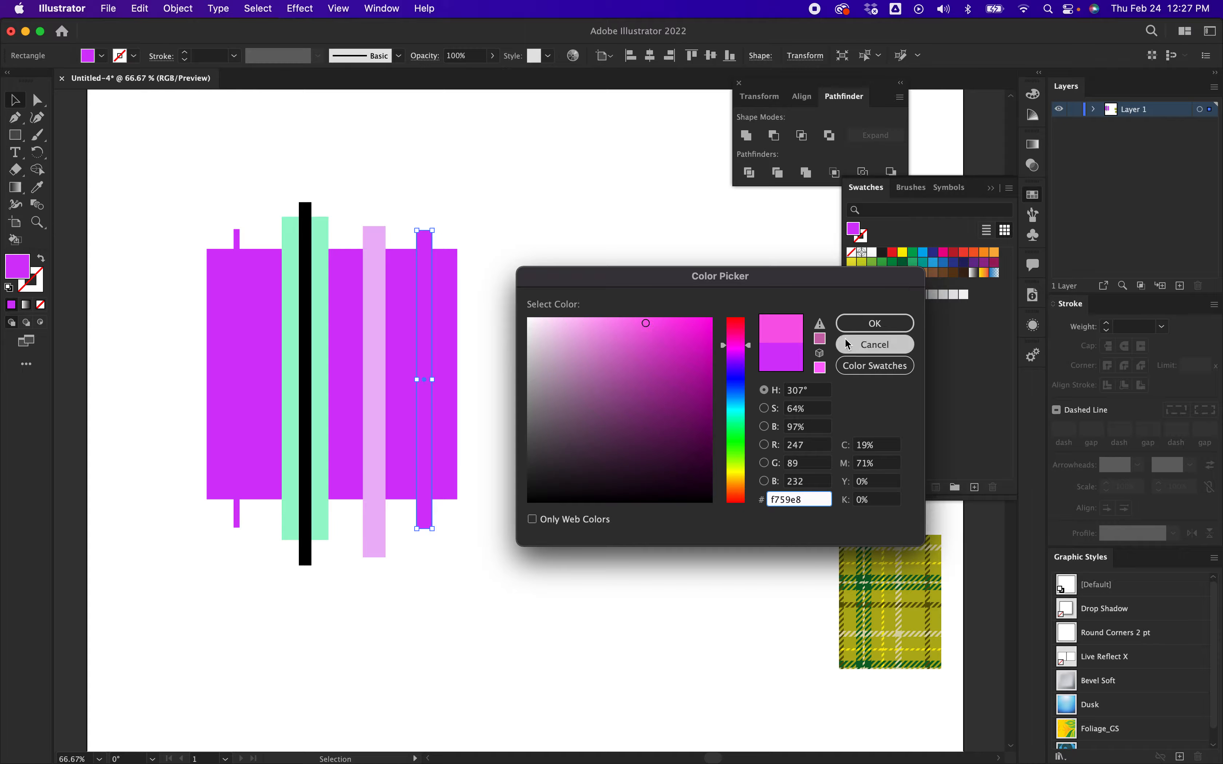
left_click(854, 324)
left_click(474, 389)
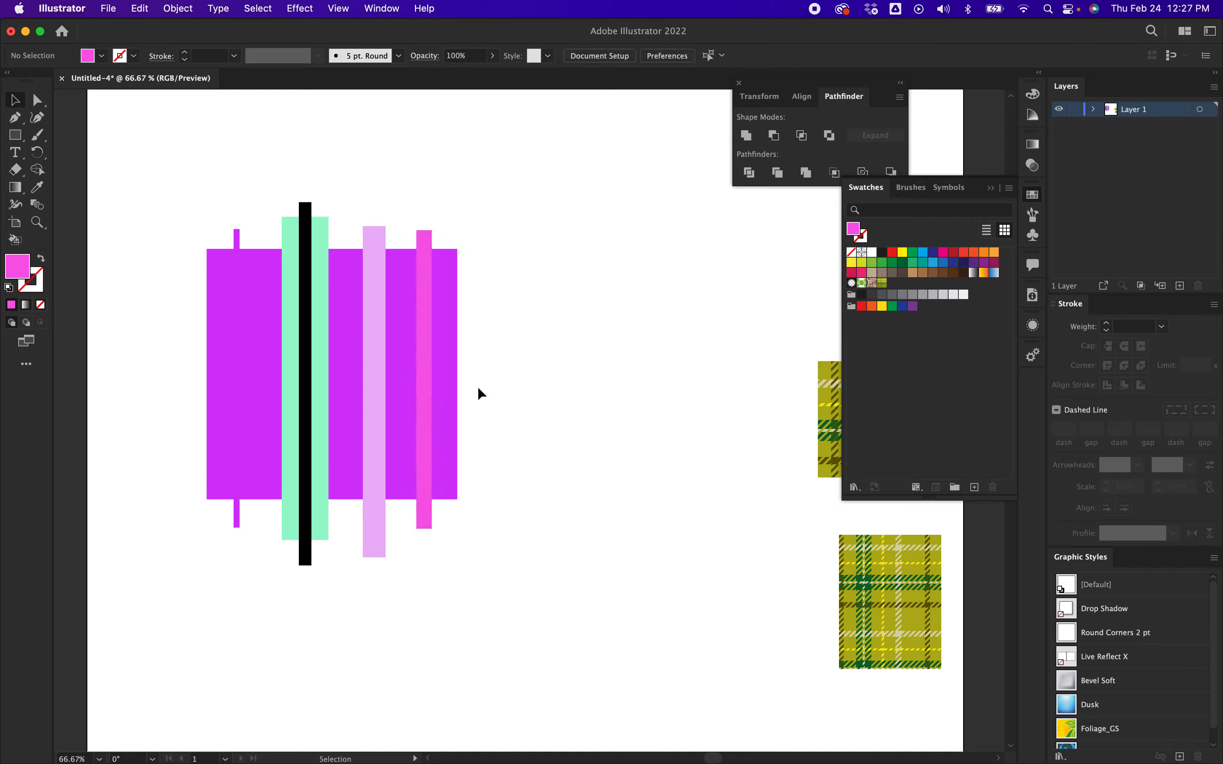
Use the Eyedropper to give the thin leftmost stripe the pale lilac fill of the wider lilac stripe.
left_click(238, 244)
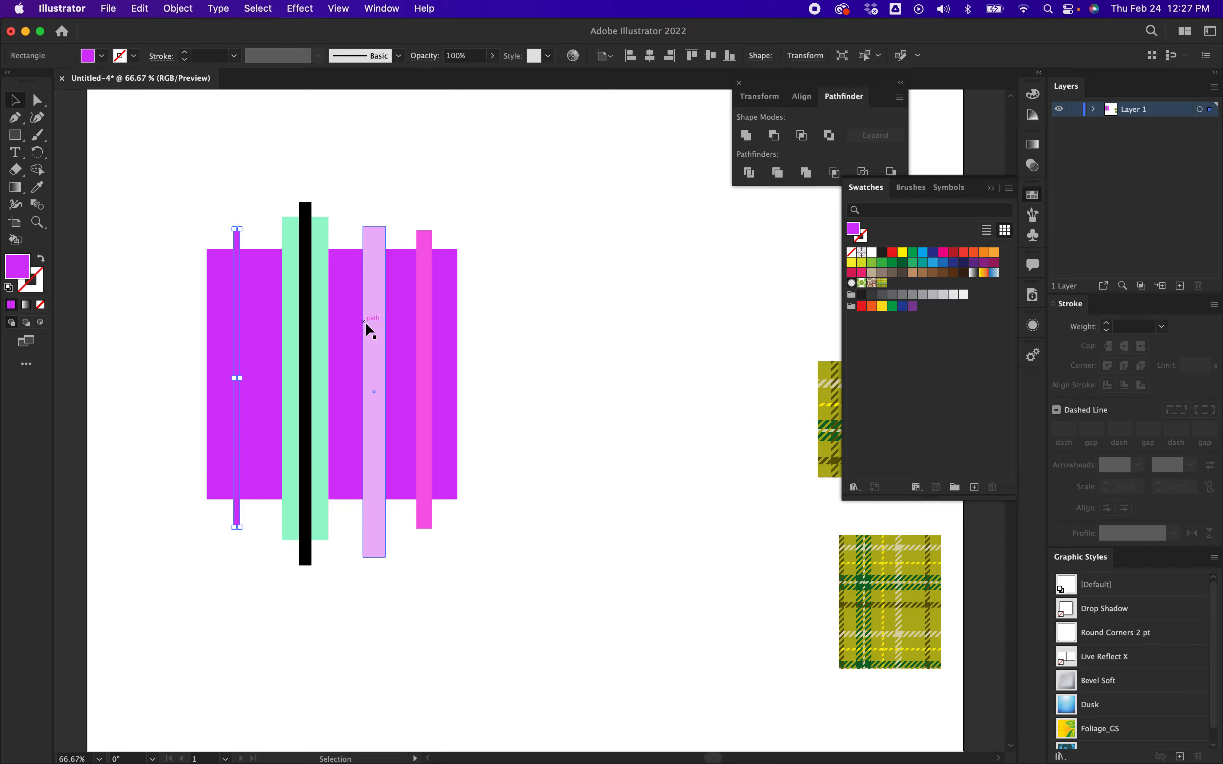
left_click(40, 189)
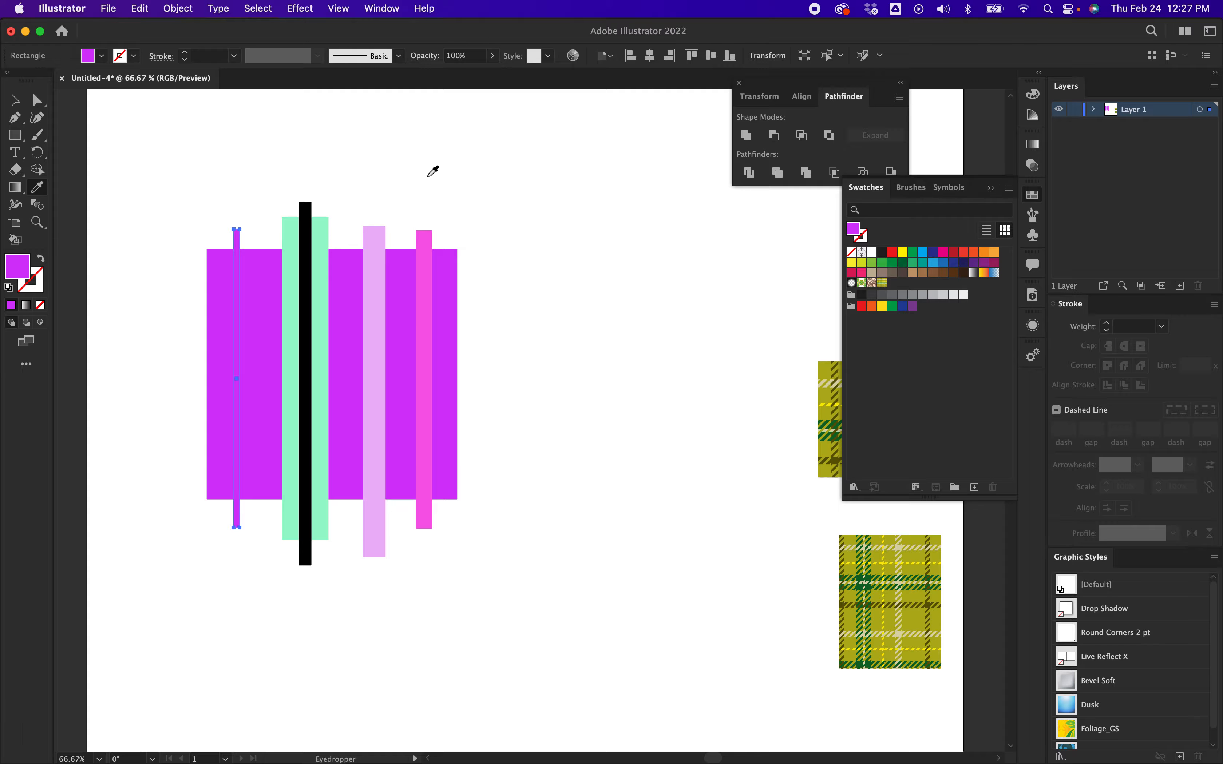
left_click(380, 273)
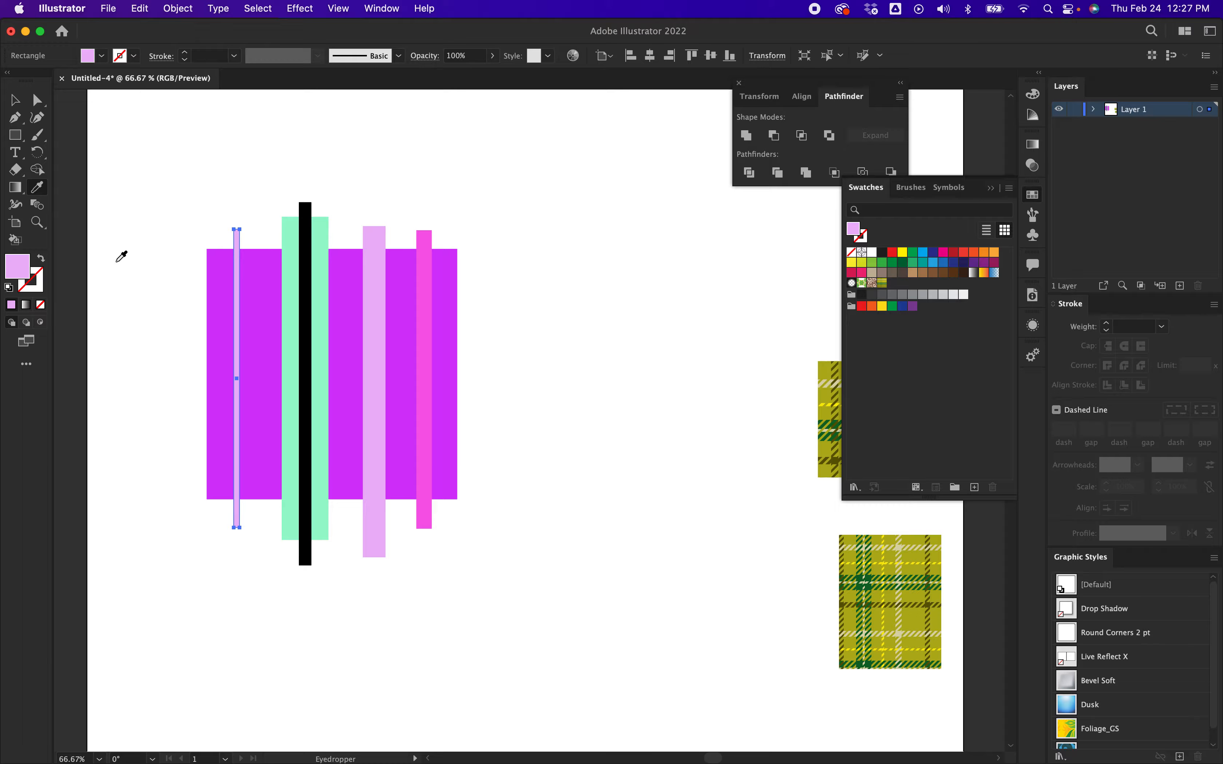
key("v")
left_click(148, 277)
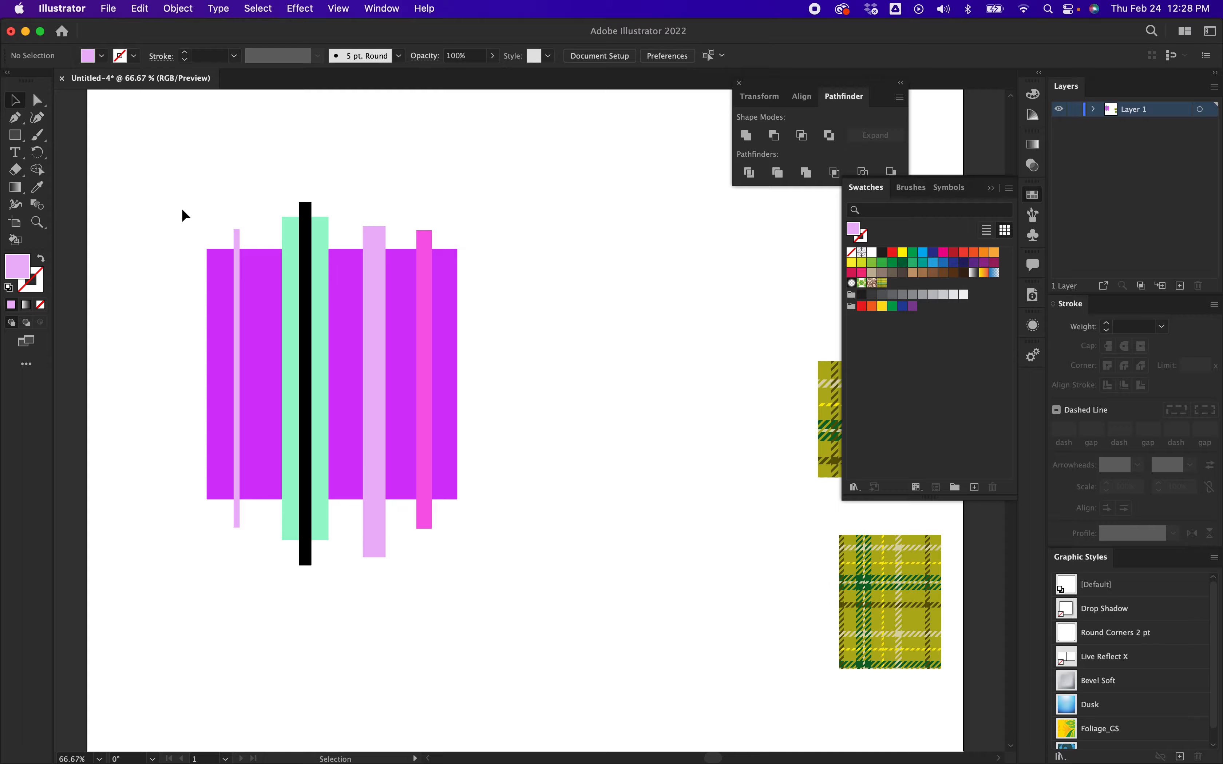
Split the square and all stripes along their overlaps with Pathfinder Divide and ungroup the resulting pieces.
left_click_drag(182, 207, 569, 542)
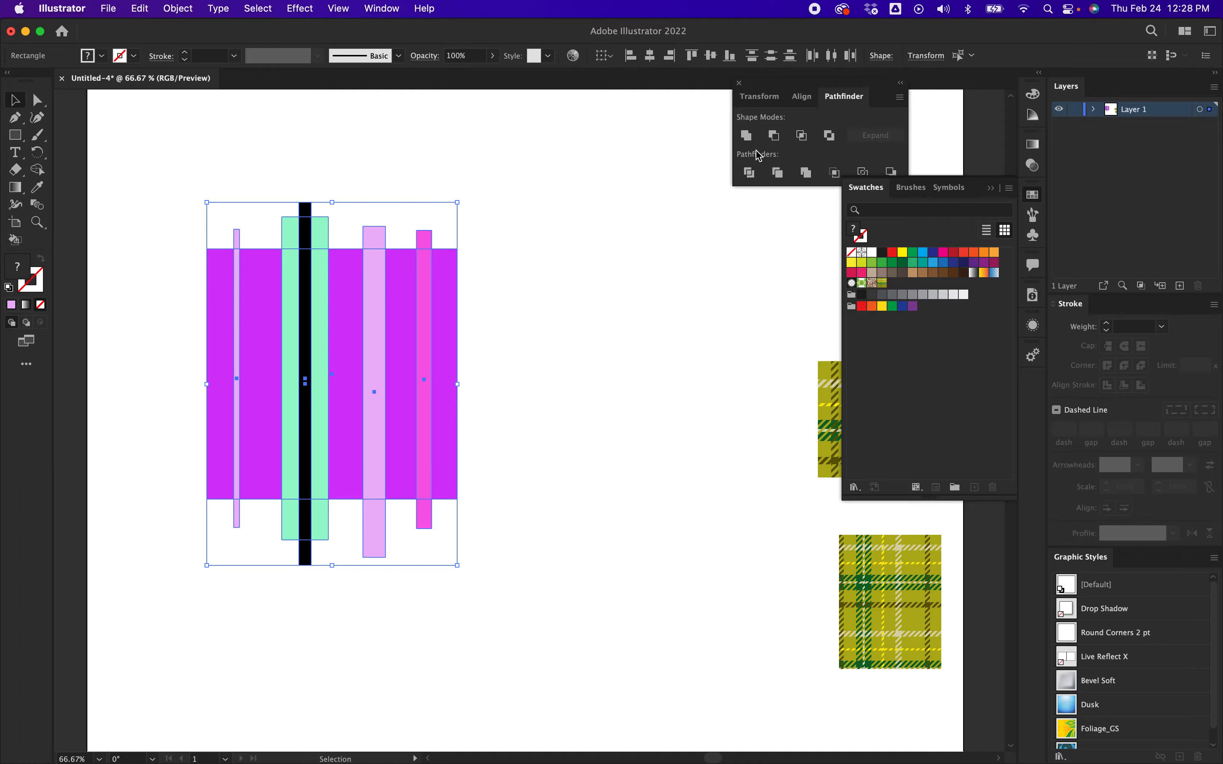
left_click(400, 9)
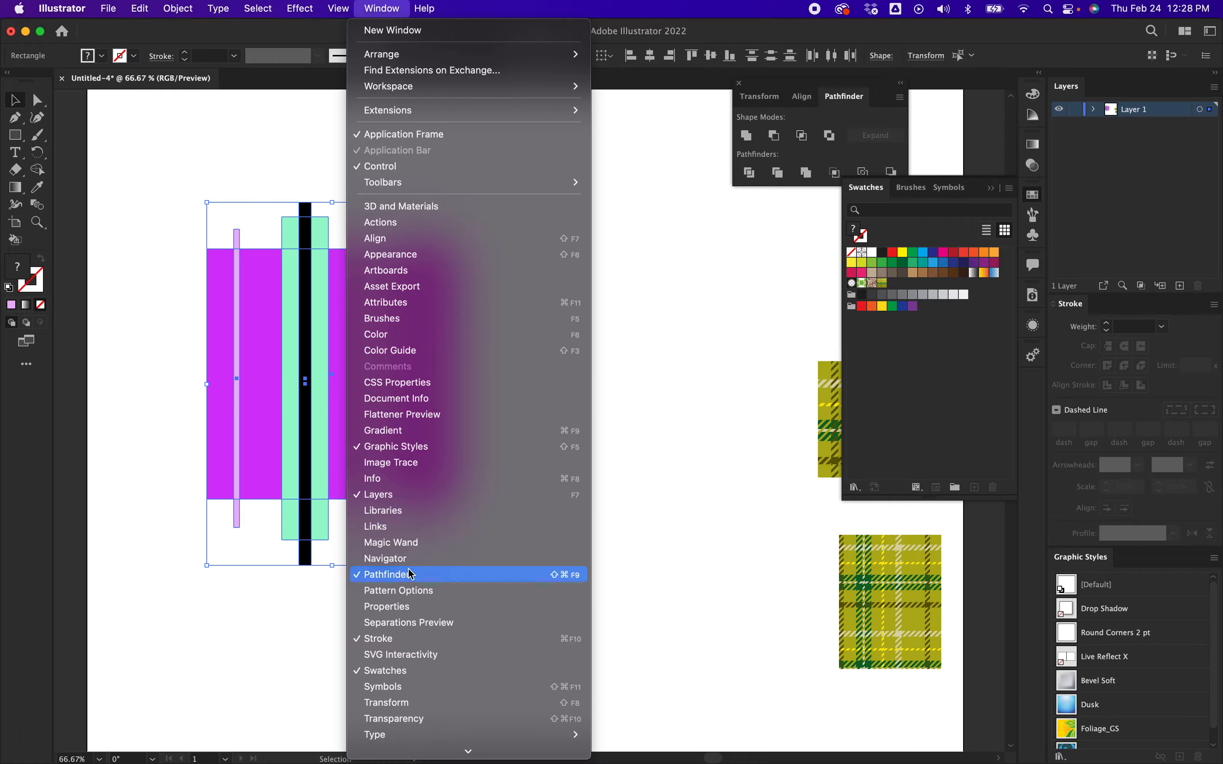
left_click(663, 211)
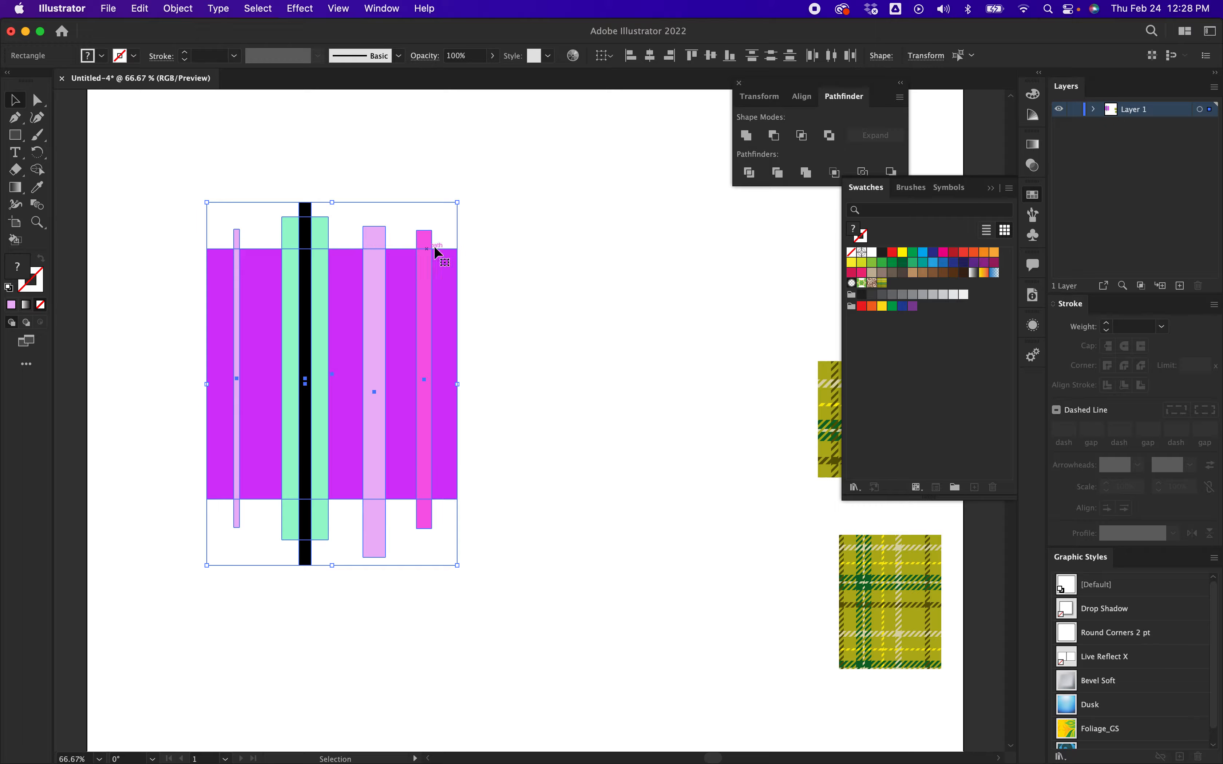
left_click(749, 173)
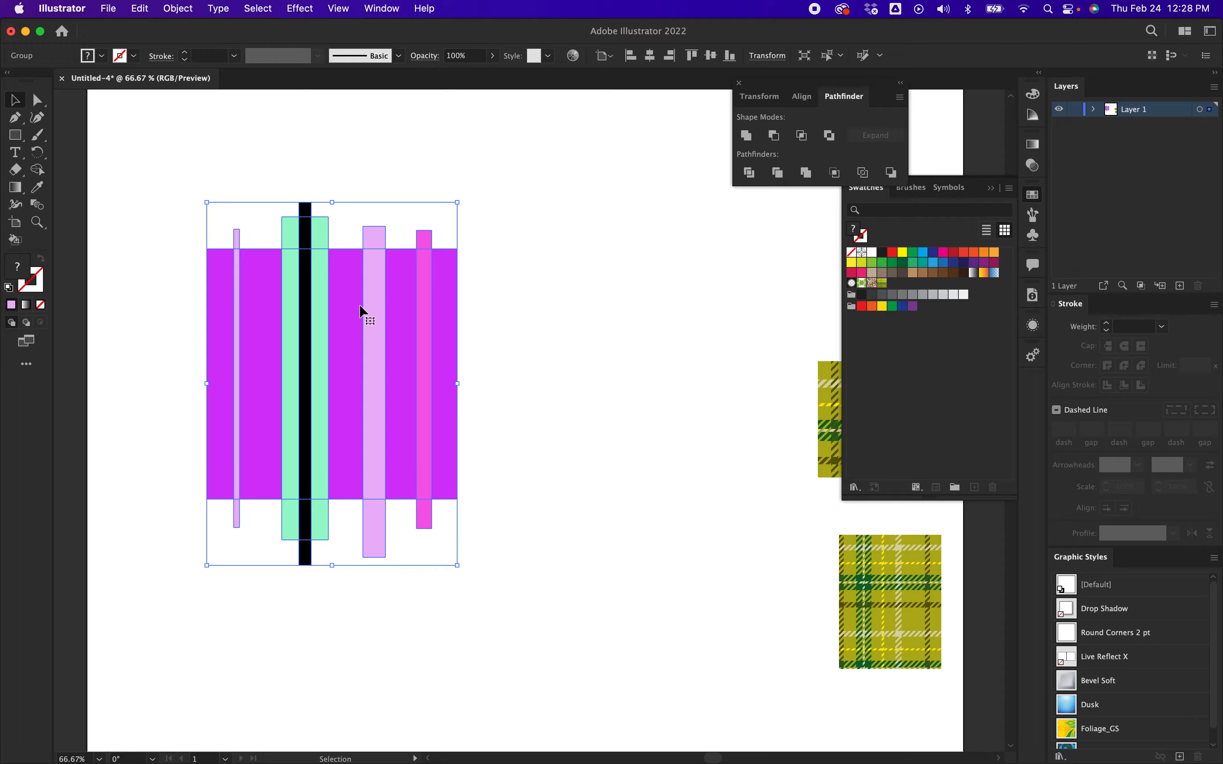
right_click(329, 341)
left_click(366, 477)
left_click(478, 238)
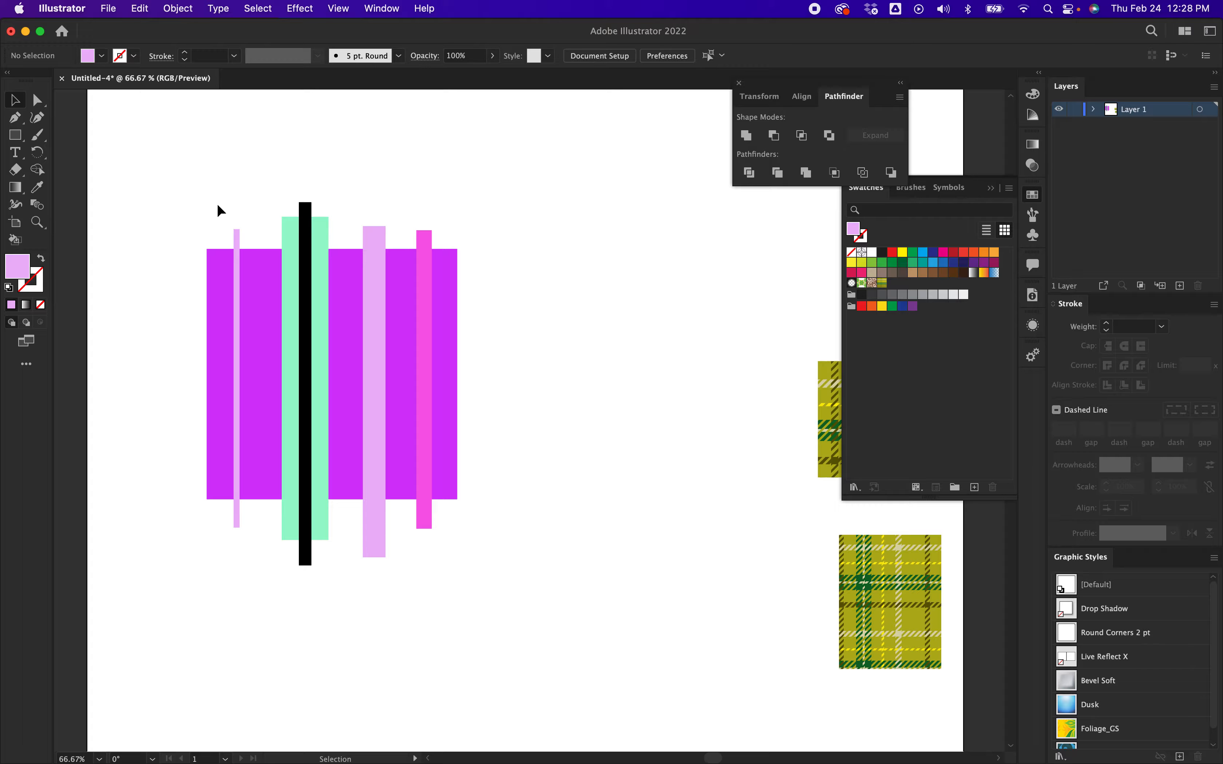
Delete the stripe ends protruding above and below the purple square.
left_click_drag(218, 202, 464, 239)
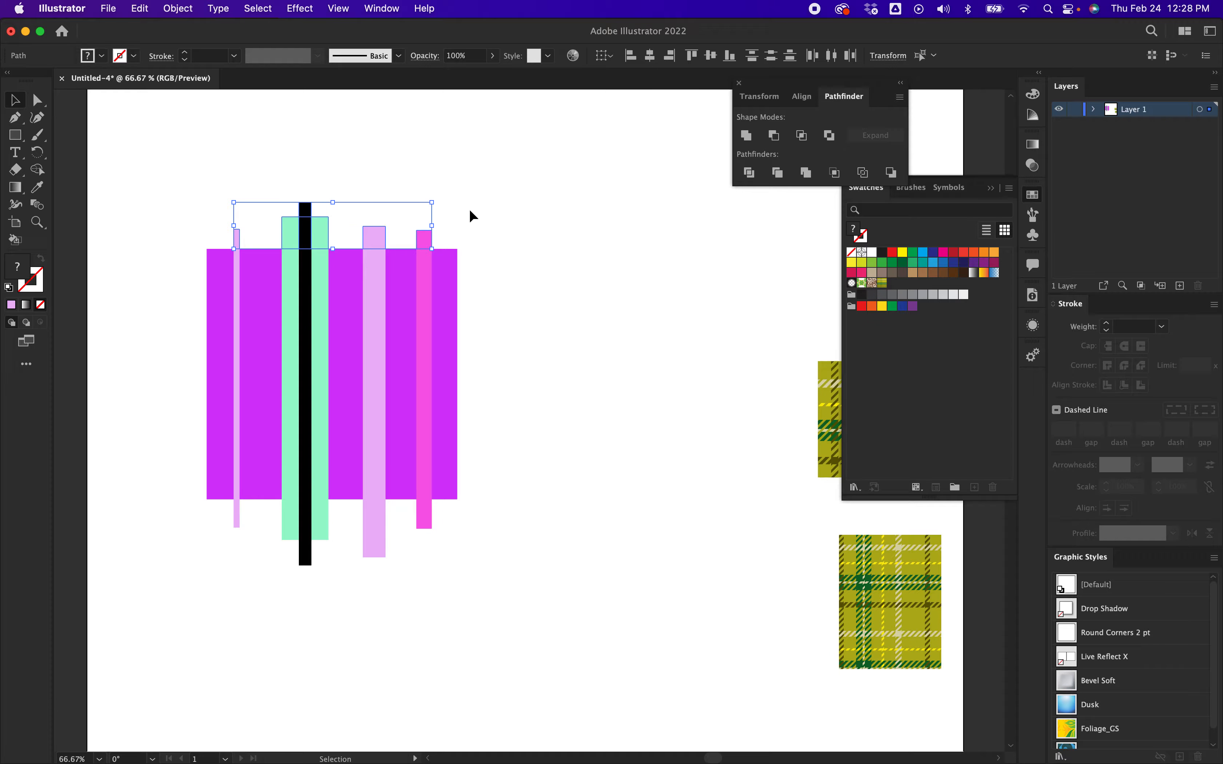
key("Delete")
left_click_drag(219, 514, 492, 566)
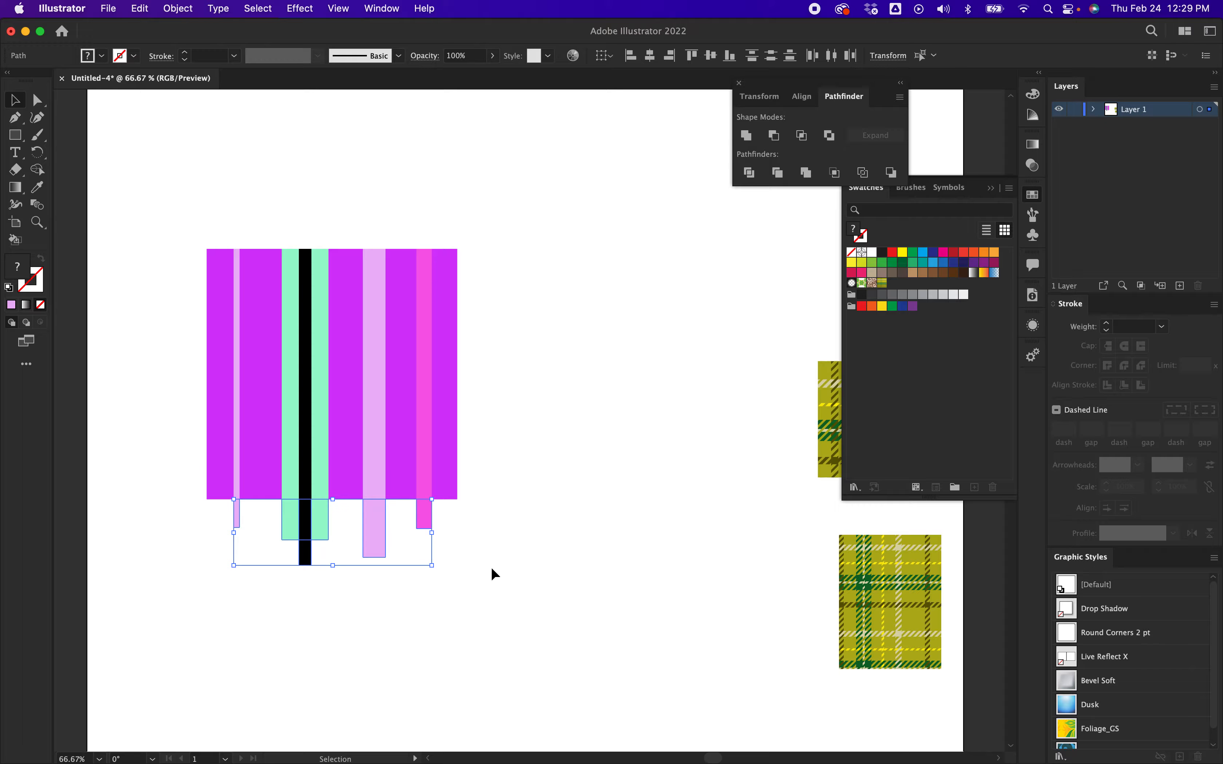
key("Delete")
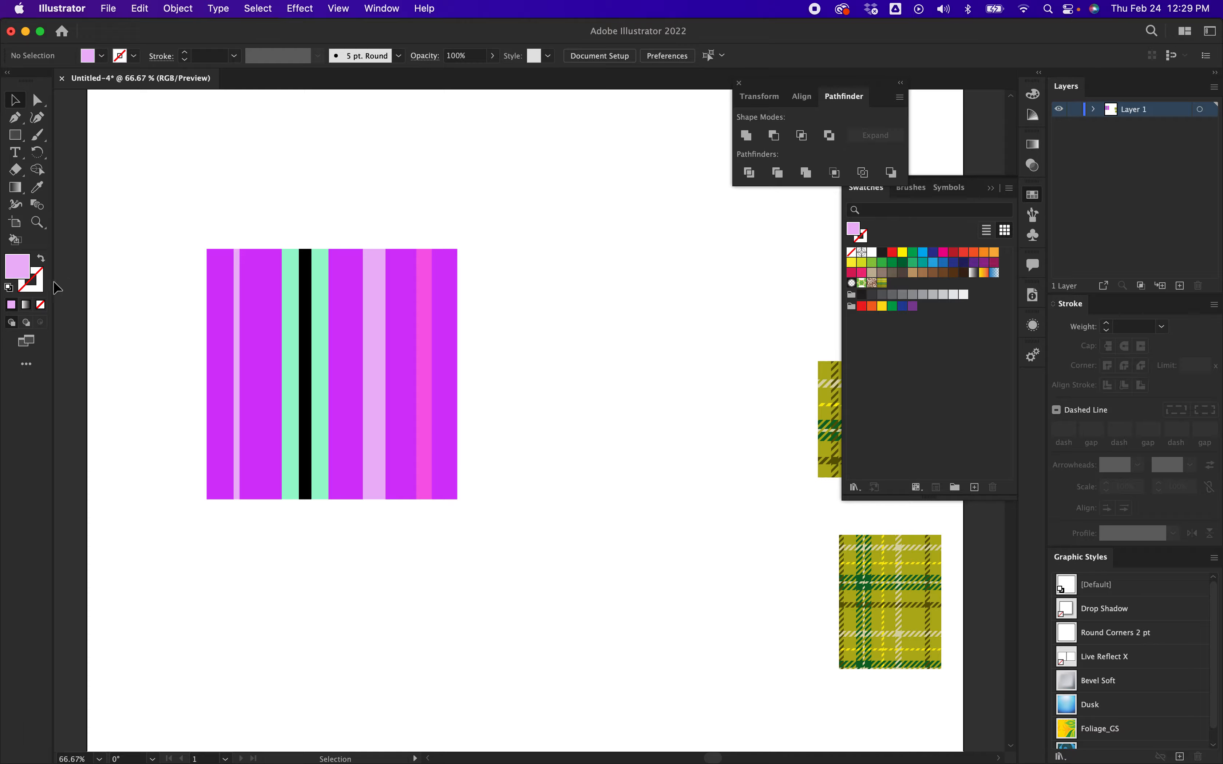
left_click(224, 295)
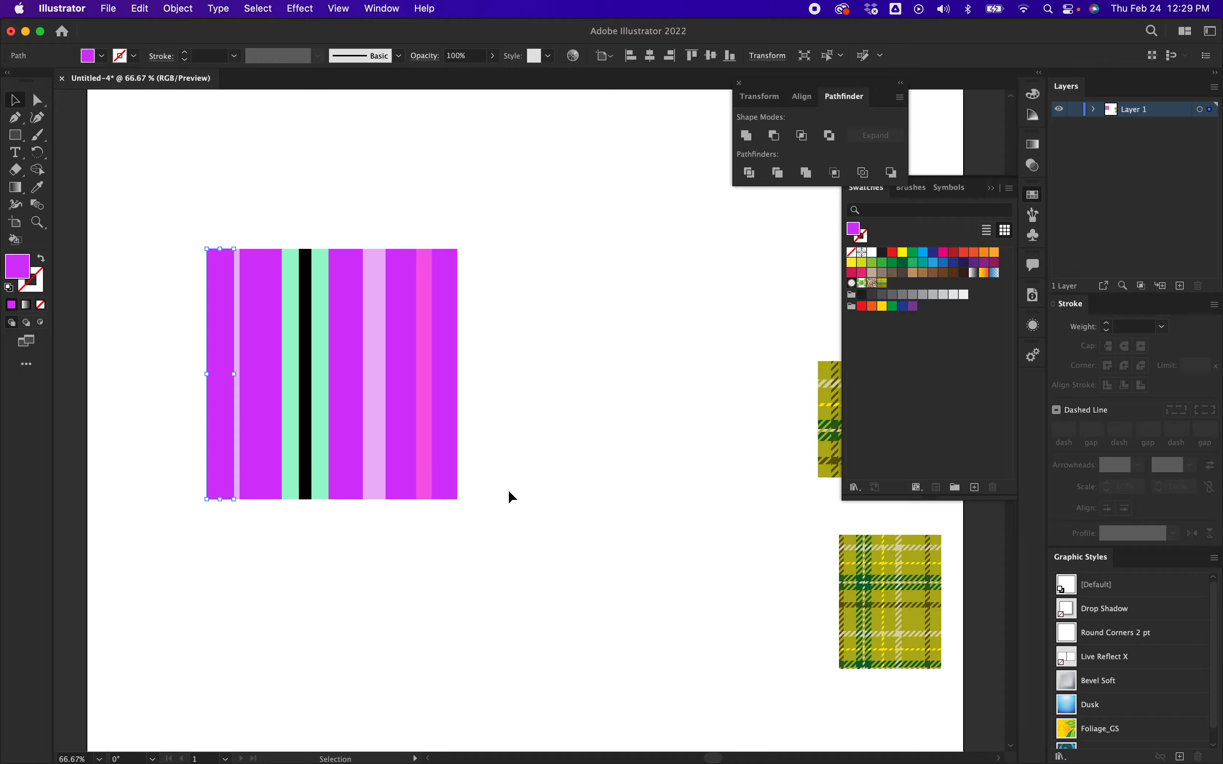
left_click(503, 478)
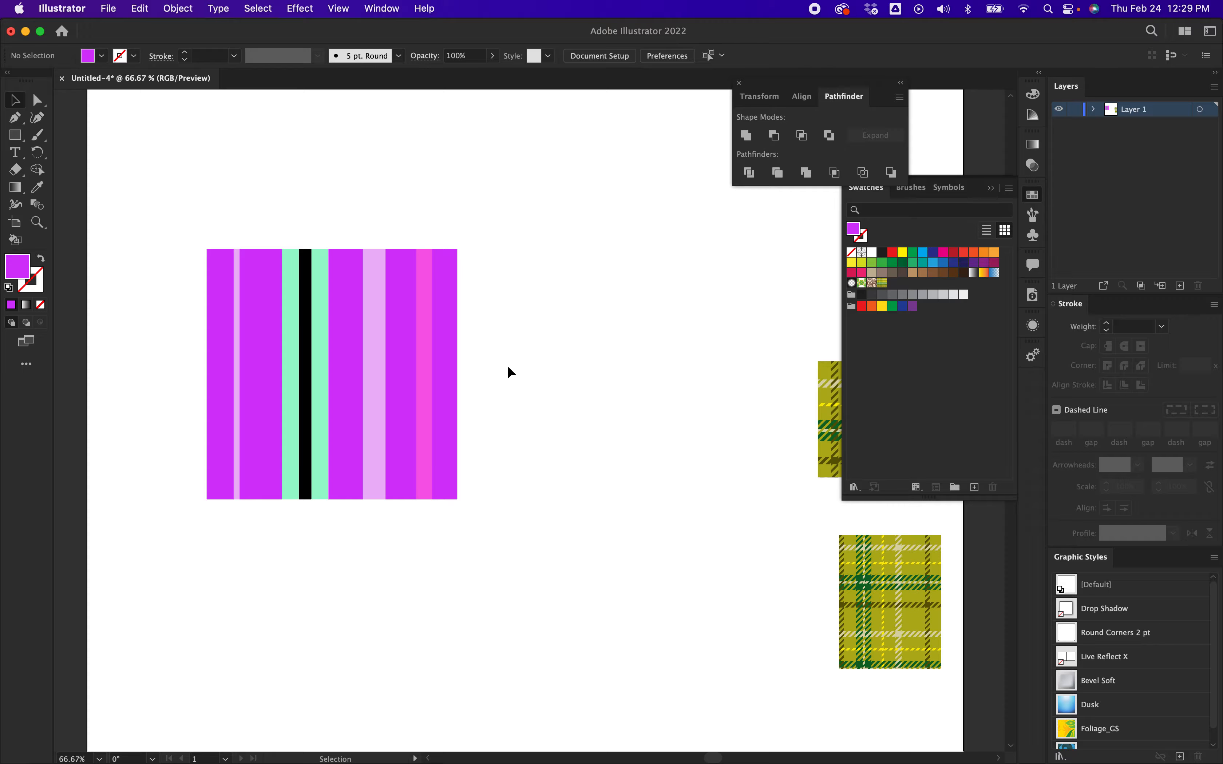
Group all pieces of the vertically striped square and place a duplicate of the group to its right.
left_click_drag(193, 223, 508, 538)
right_click(352, 426)
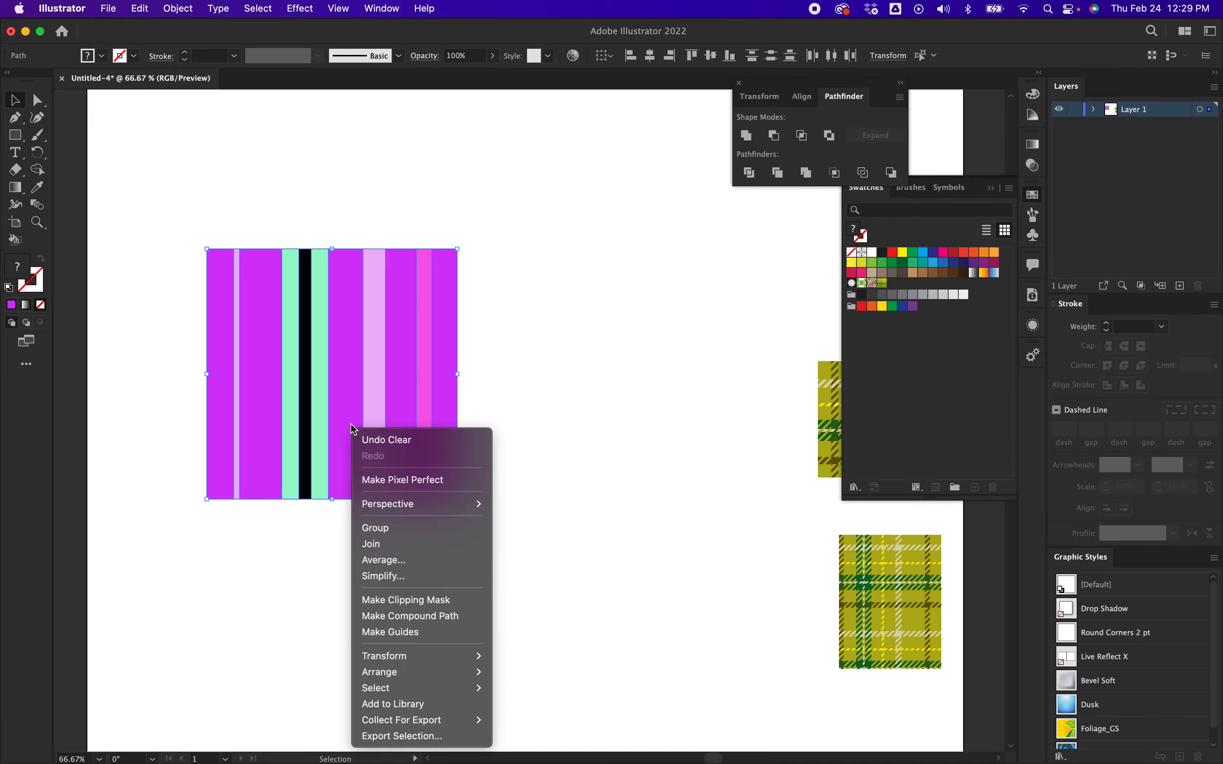
left_click(383, 536)
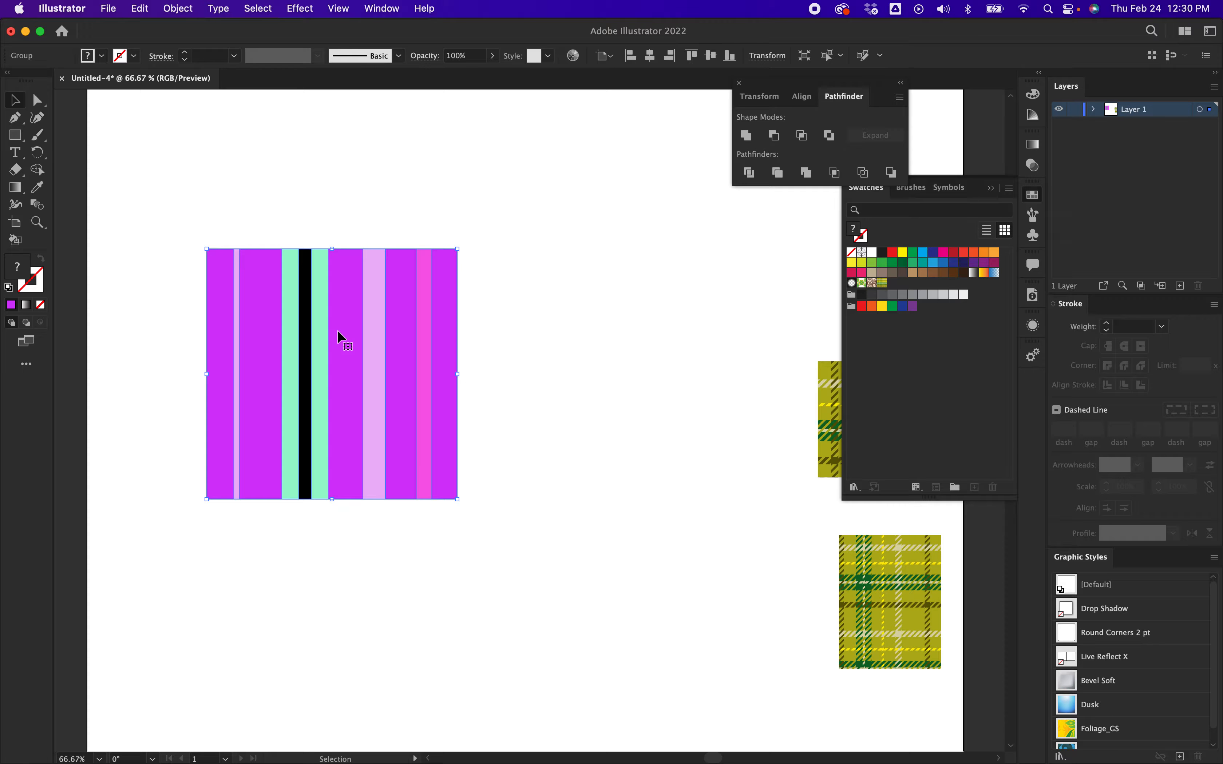
left_click_drag(338, 332, 676, 310)
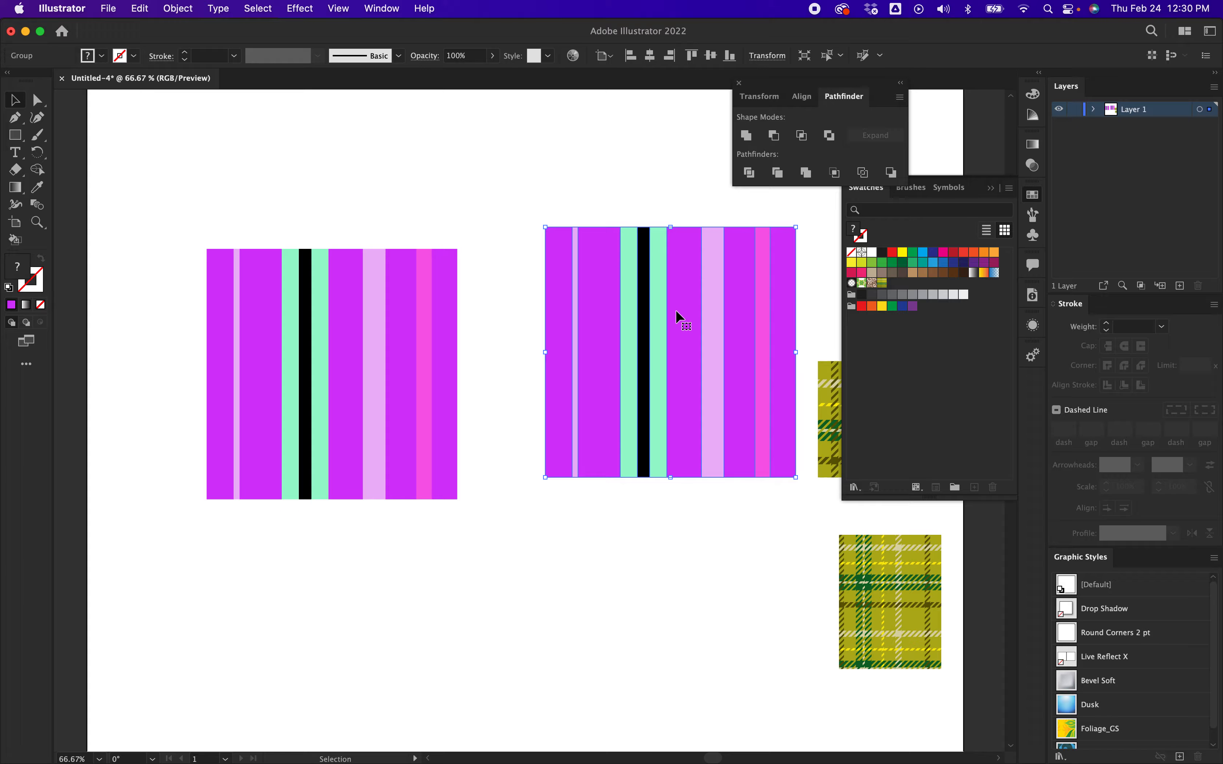
Delete the two green plaid samples near the artboard's right edge.
scroll(751, 589, "right", 5)
scroll(751, 589, "down", 1)
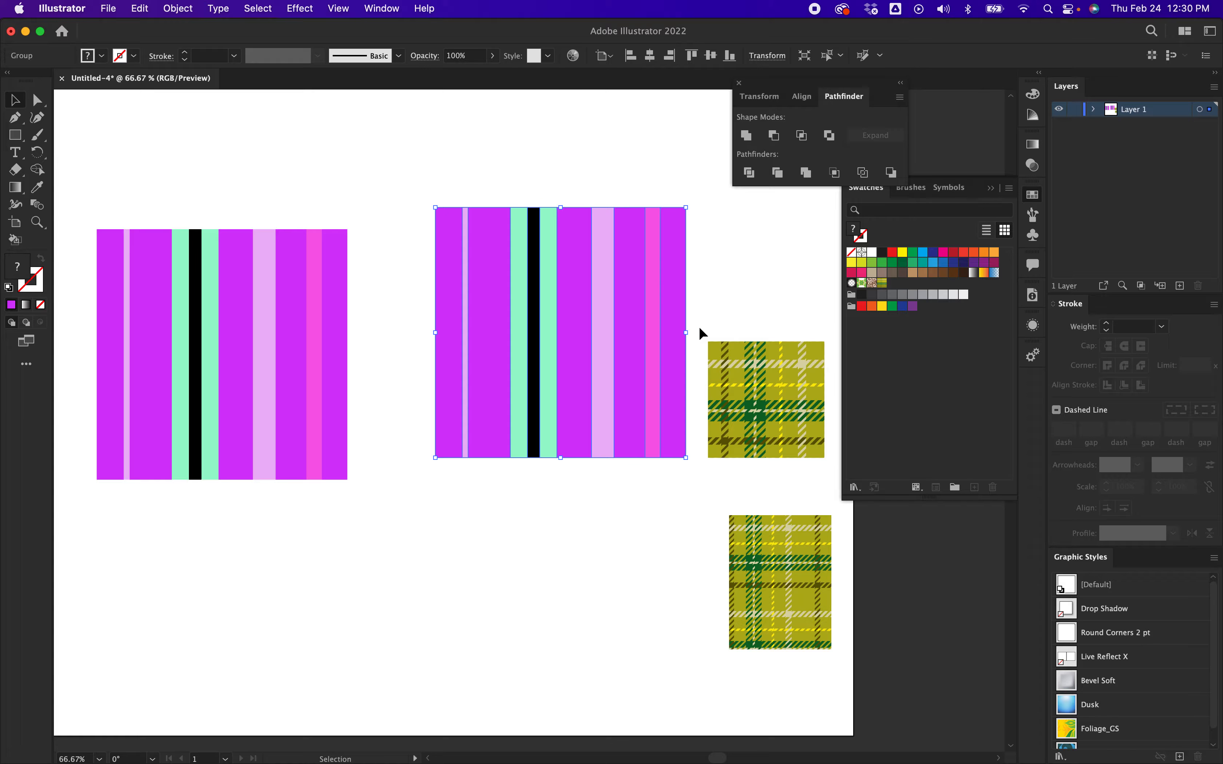
left_click_drag(699, 326, 854, 707)
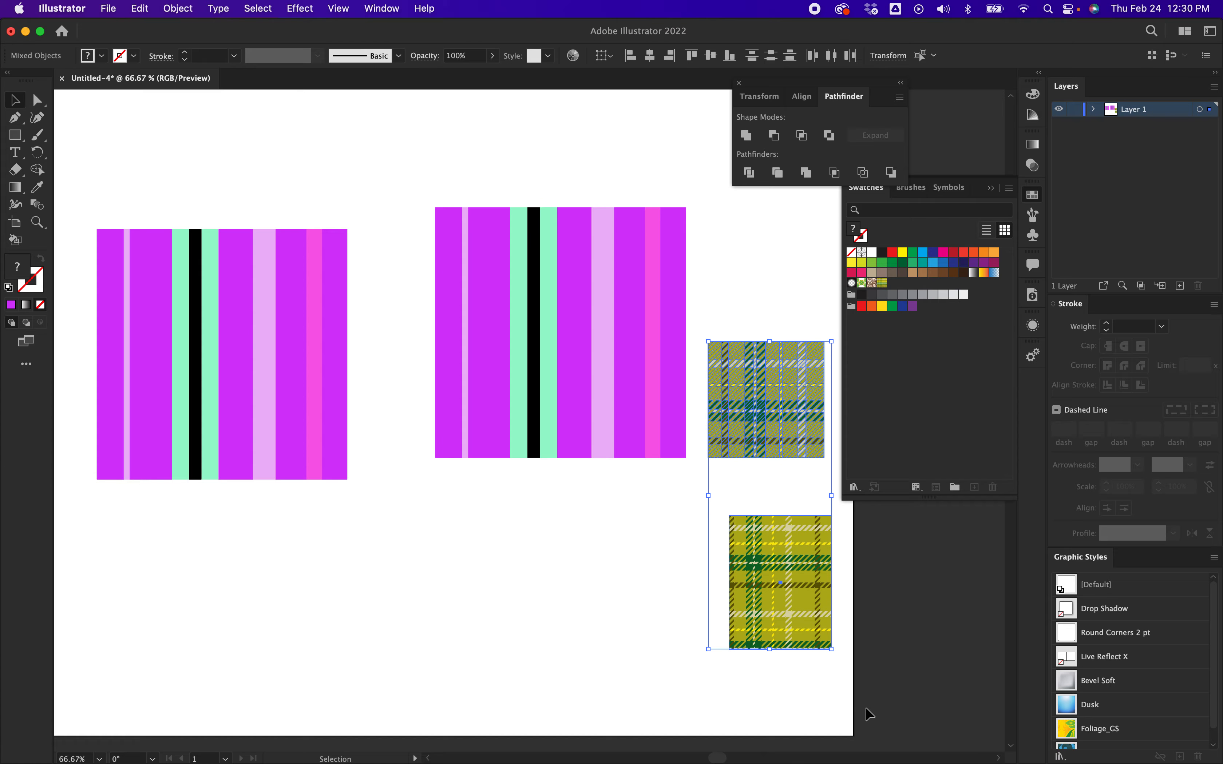
key("Delete")
scroll(528, 689, "left", 5)
scroll(529, 689, "down", 1)
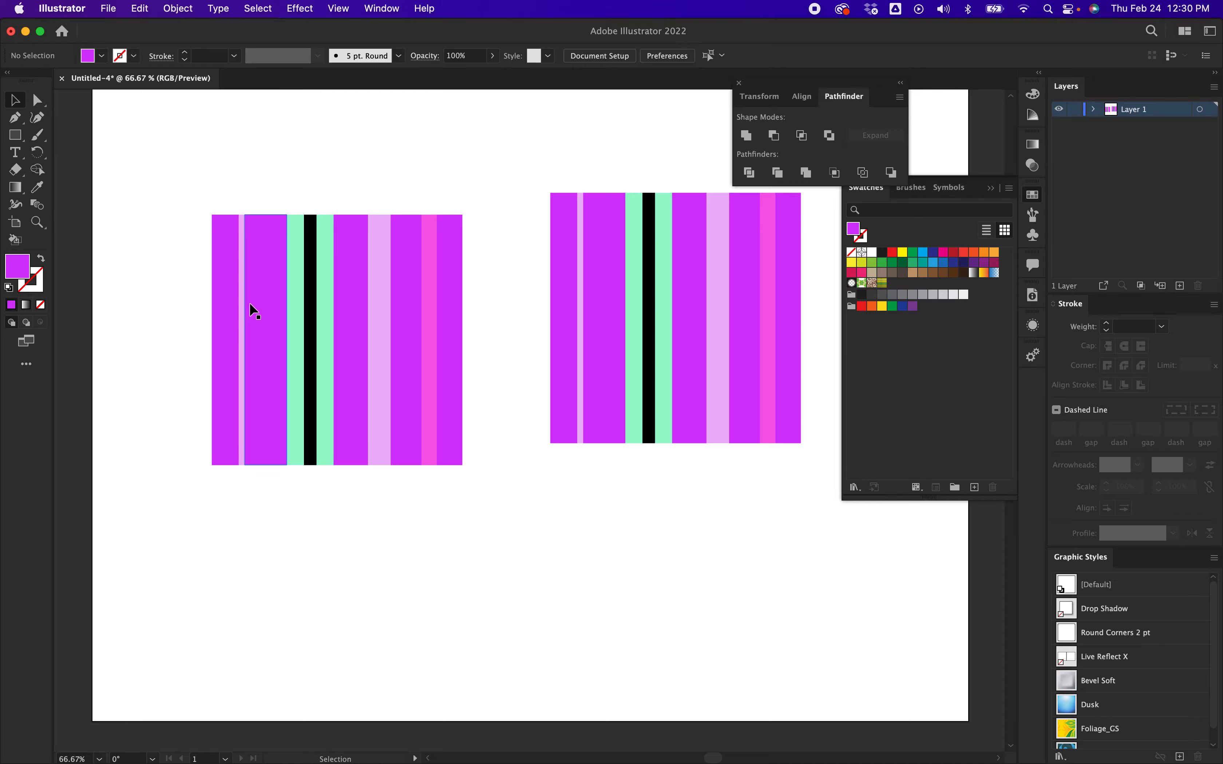
left_click_drag(252, 310, 620, 546)
key("Delete")
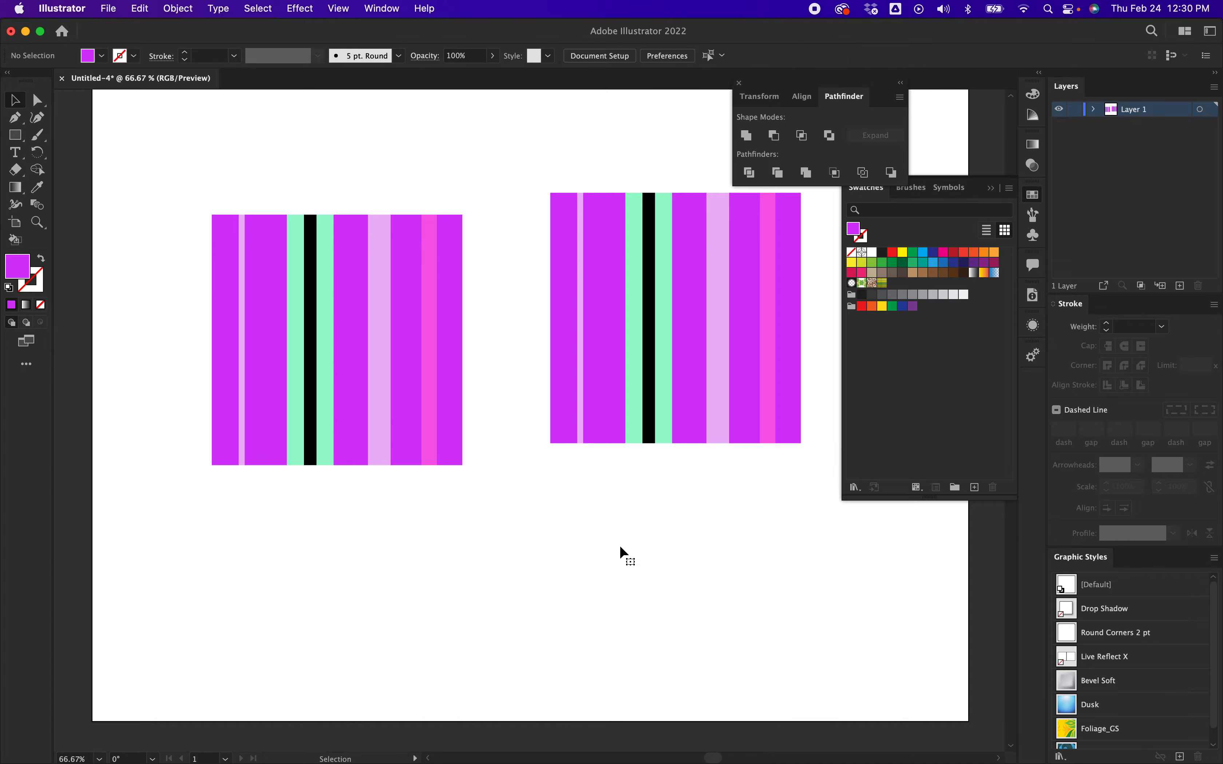
Move the duplicated striped square slightly farther right, away from the original.
left_click_drag(526, 176, 813, 480)
left_click_drag(749, 380, 807, 388)
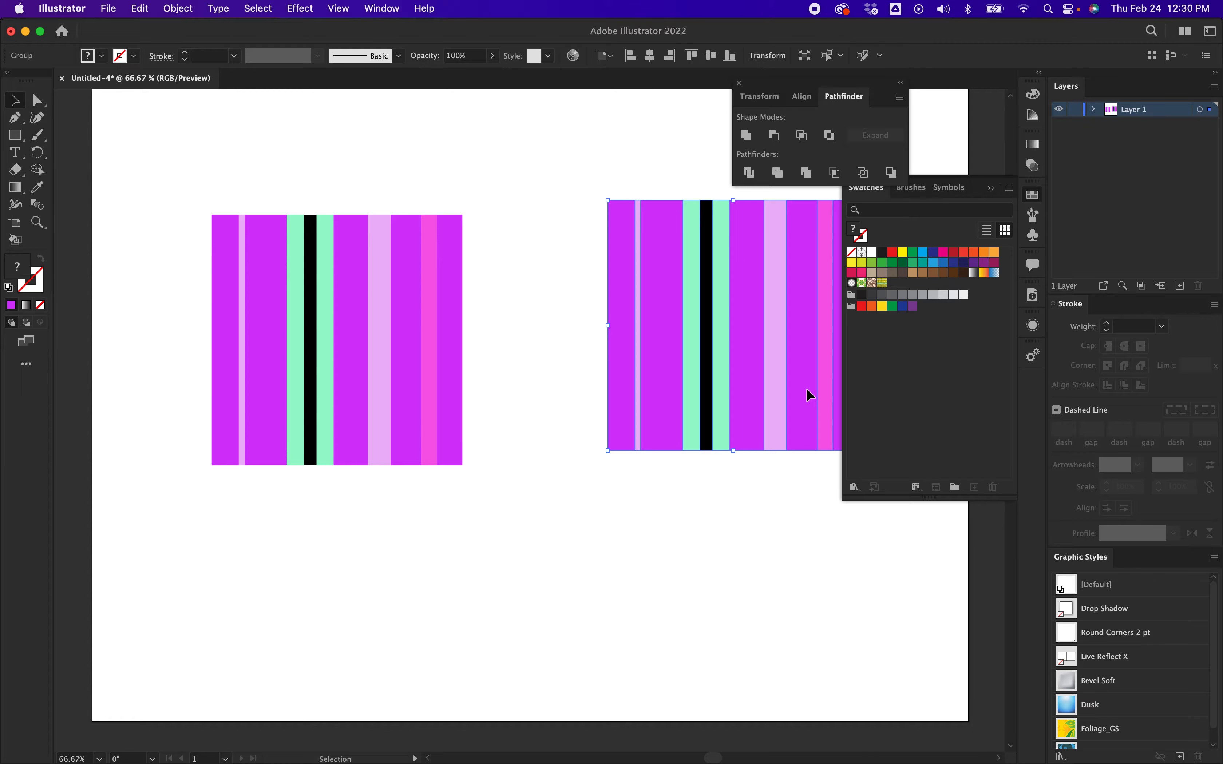
left_click(546, 562)
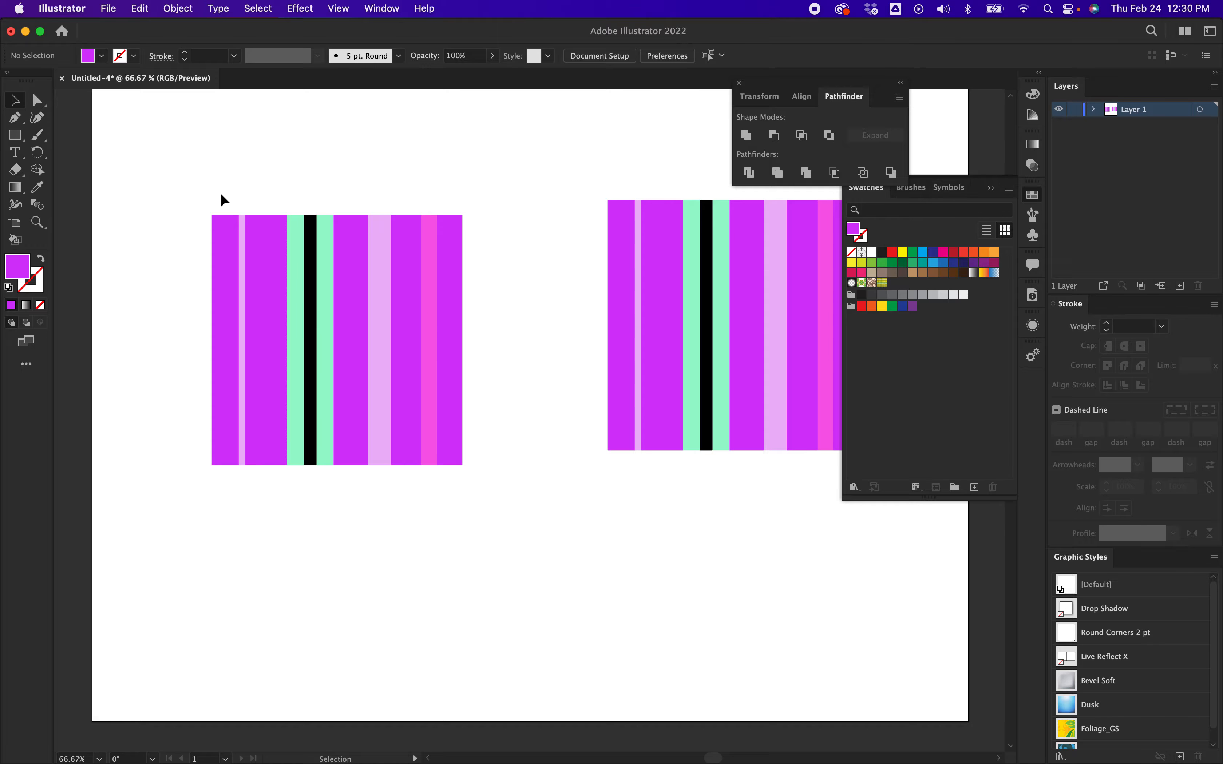
Rotate the original striped square on the left by 90° so that its stripes run horizontally.
left_click_drag(192, 187, 502, 487)
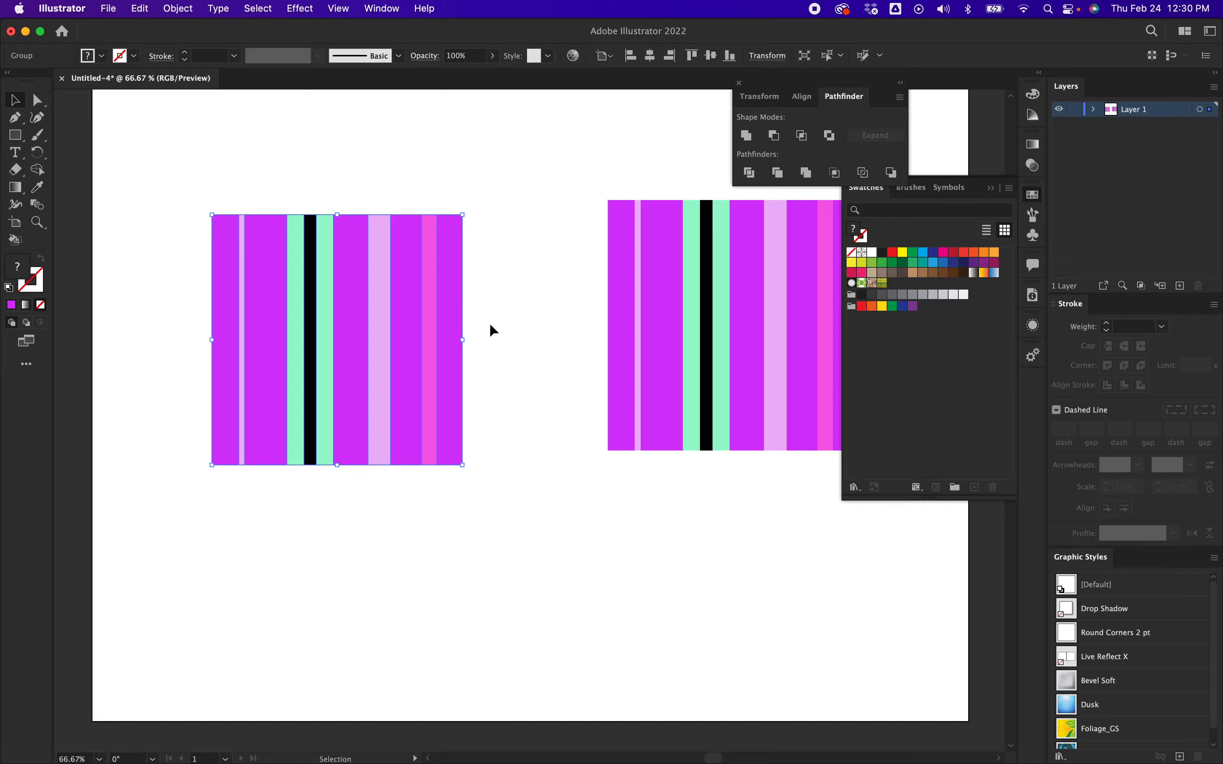
right_click(355, 319)
mouse_move(412, 501)
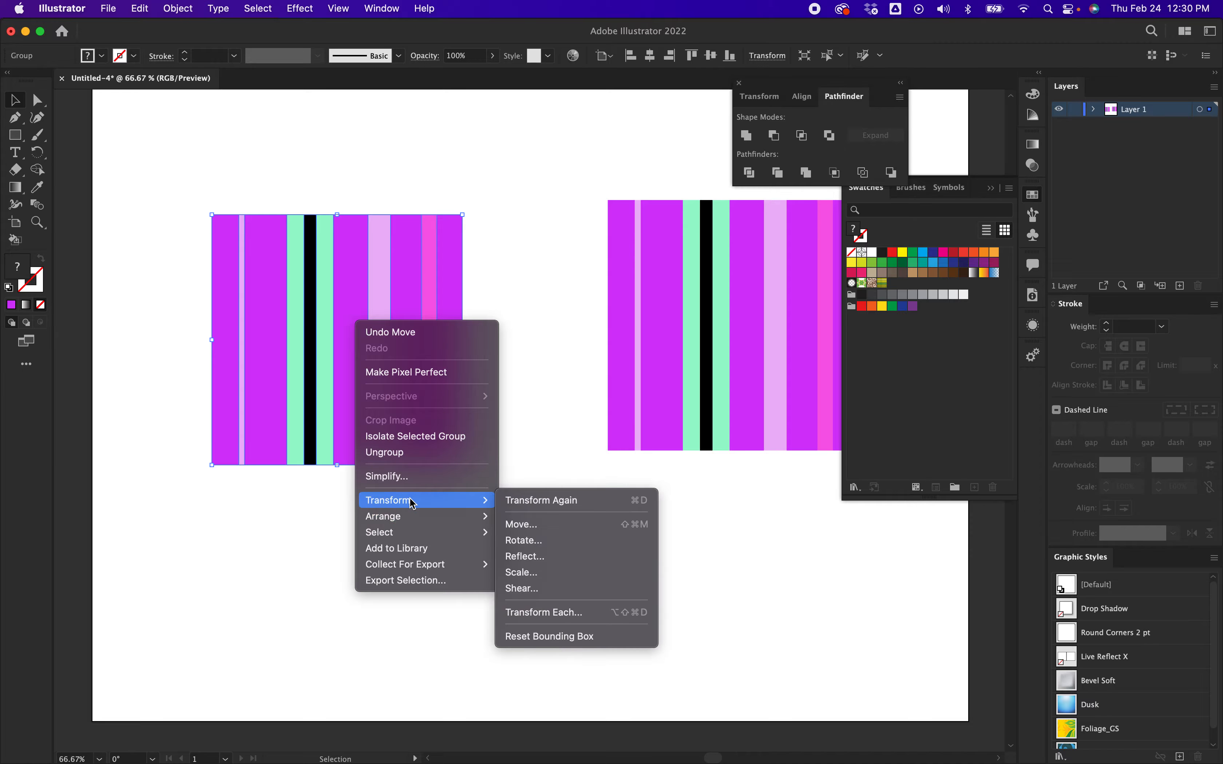
left_click(541, 541)
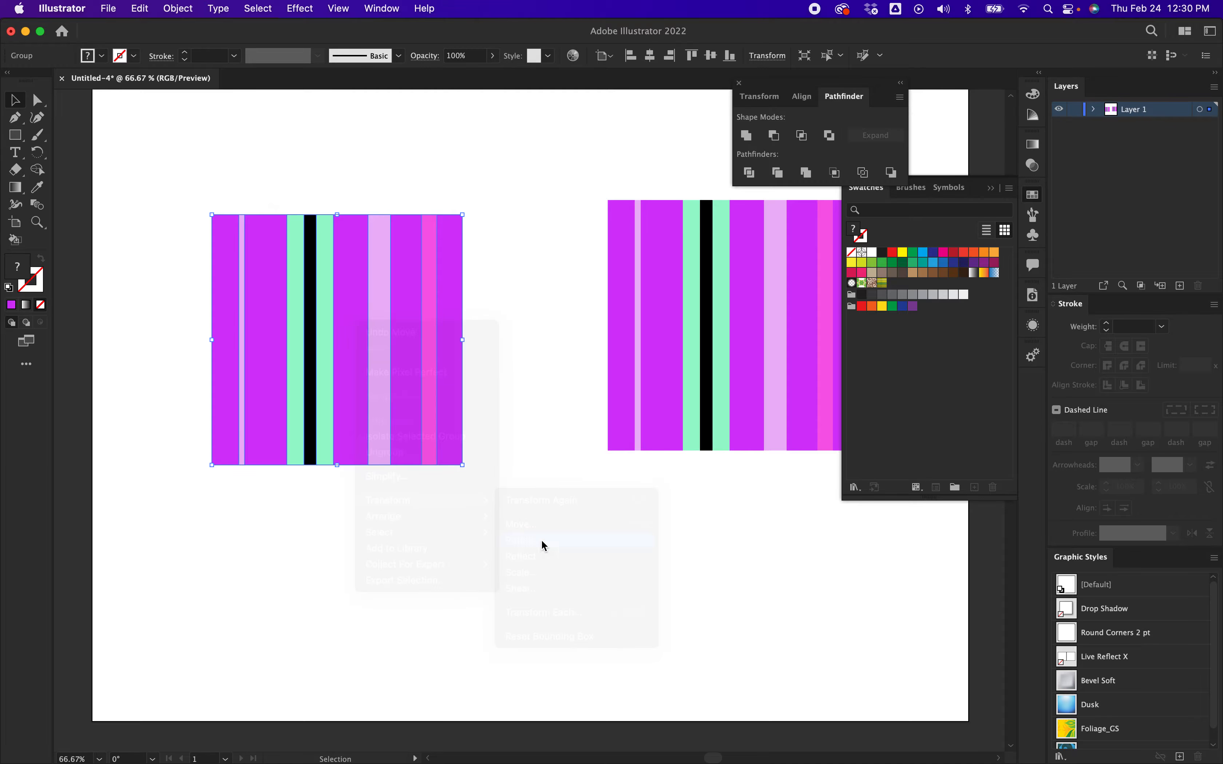
type("90")
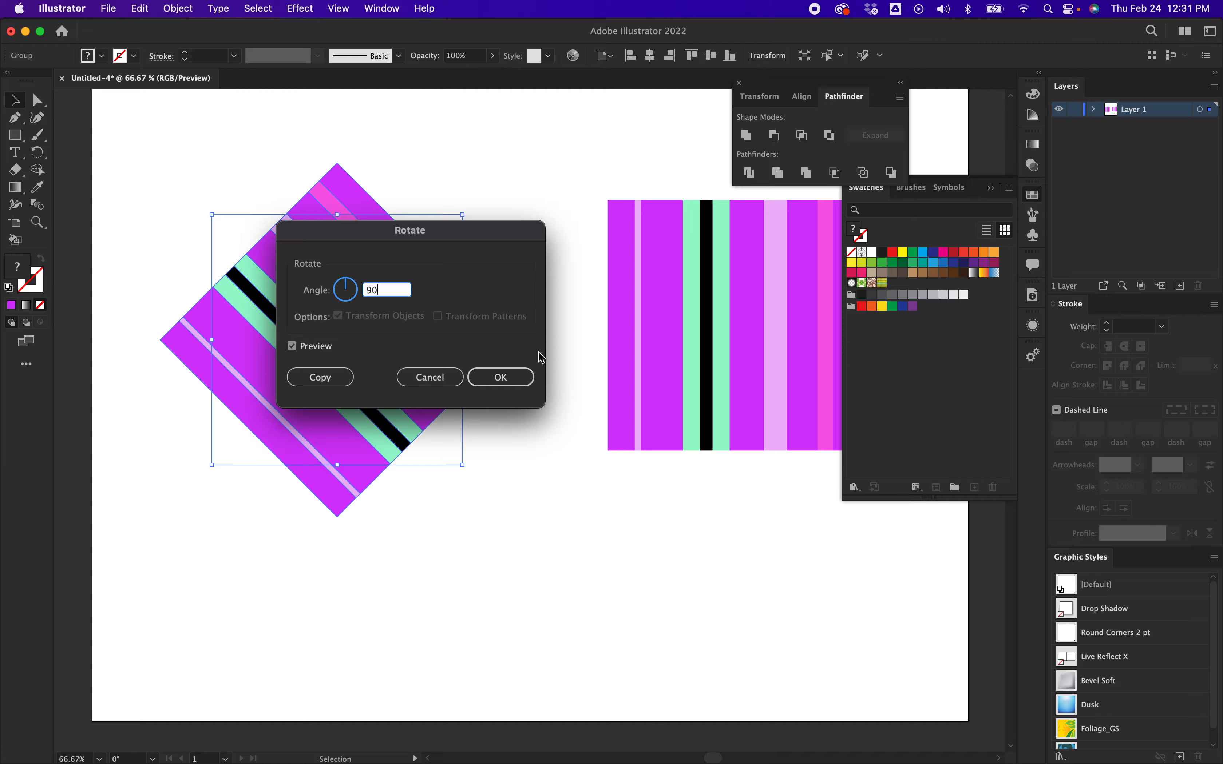
key("Return")
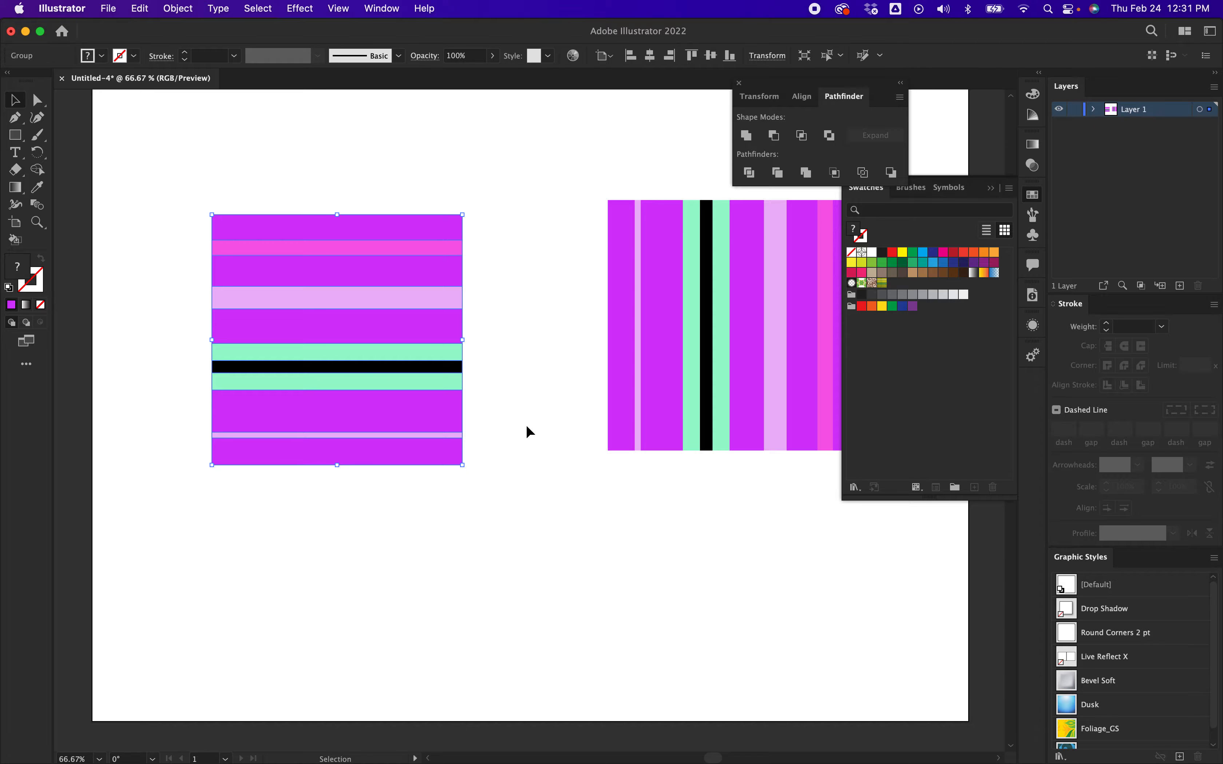
left_click(336, 489)
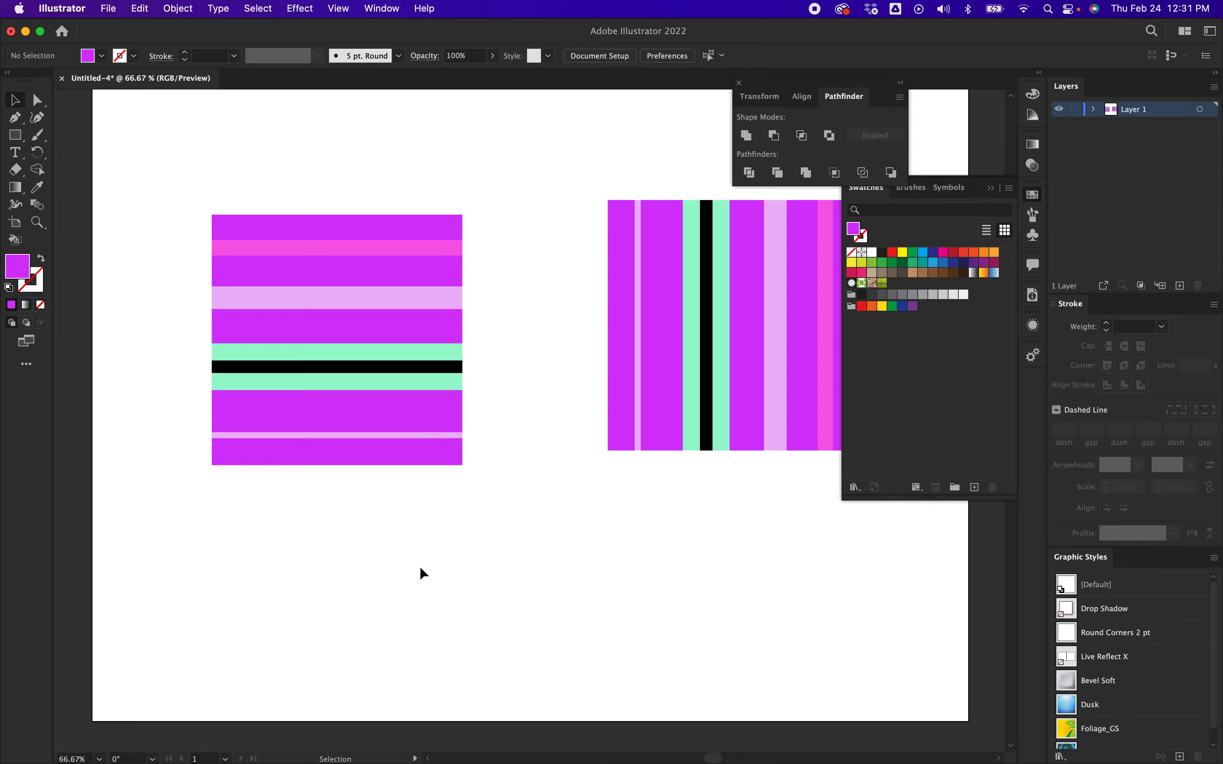
Draw a long, thin horizontal rectangle about 9.47 in wide and 0.06 in high below the two striped squares.
key("m")
left_click_drag(257, 555, 849, 559)
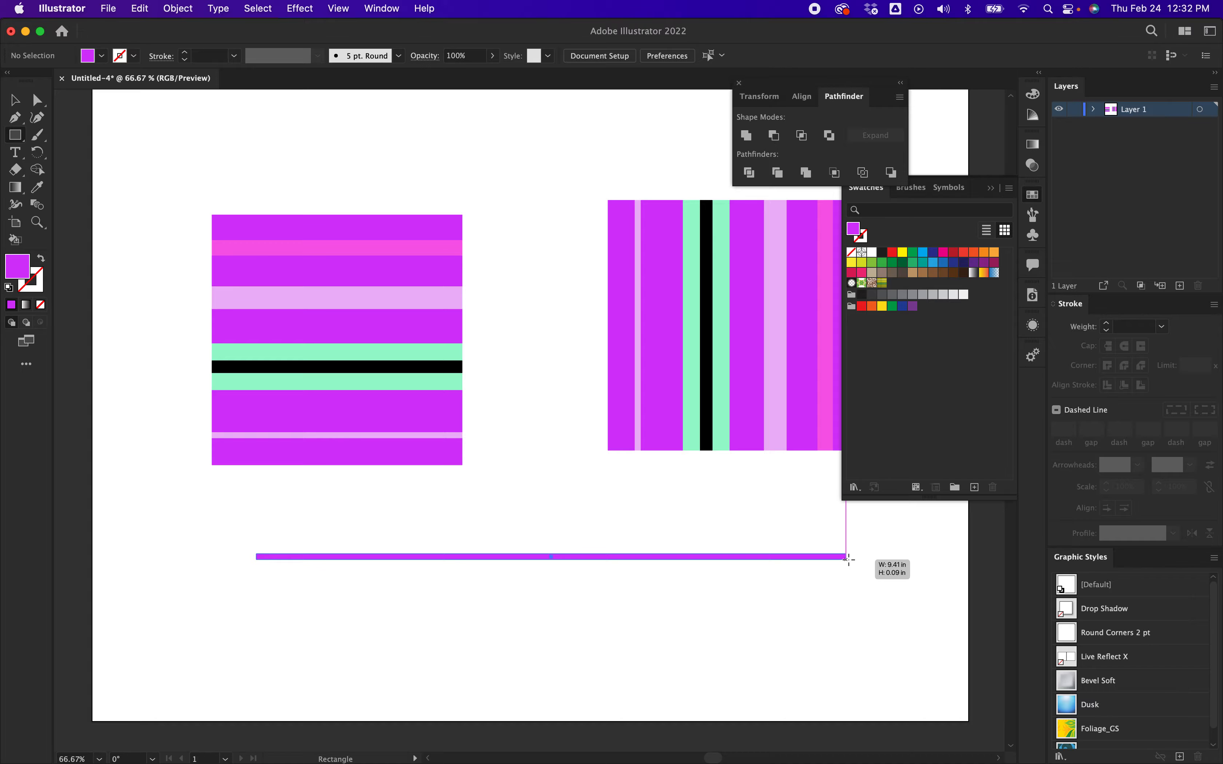
left_click_drag(848, 560, 849, 558)
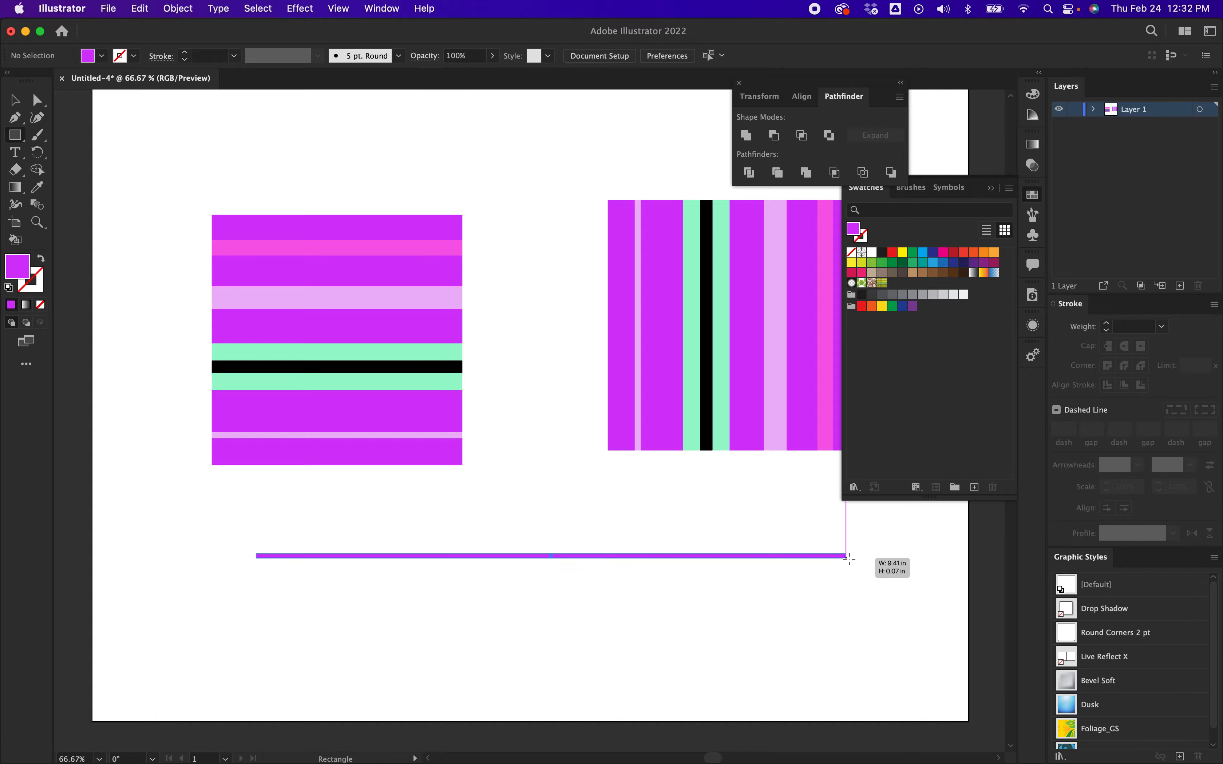
left_click_drag(849, 557, 850, 558)
left_click_drag(850, 558, 850, 558)
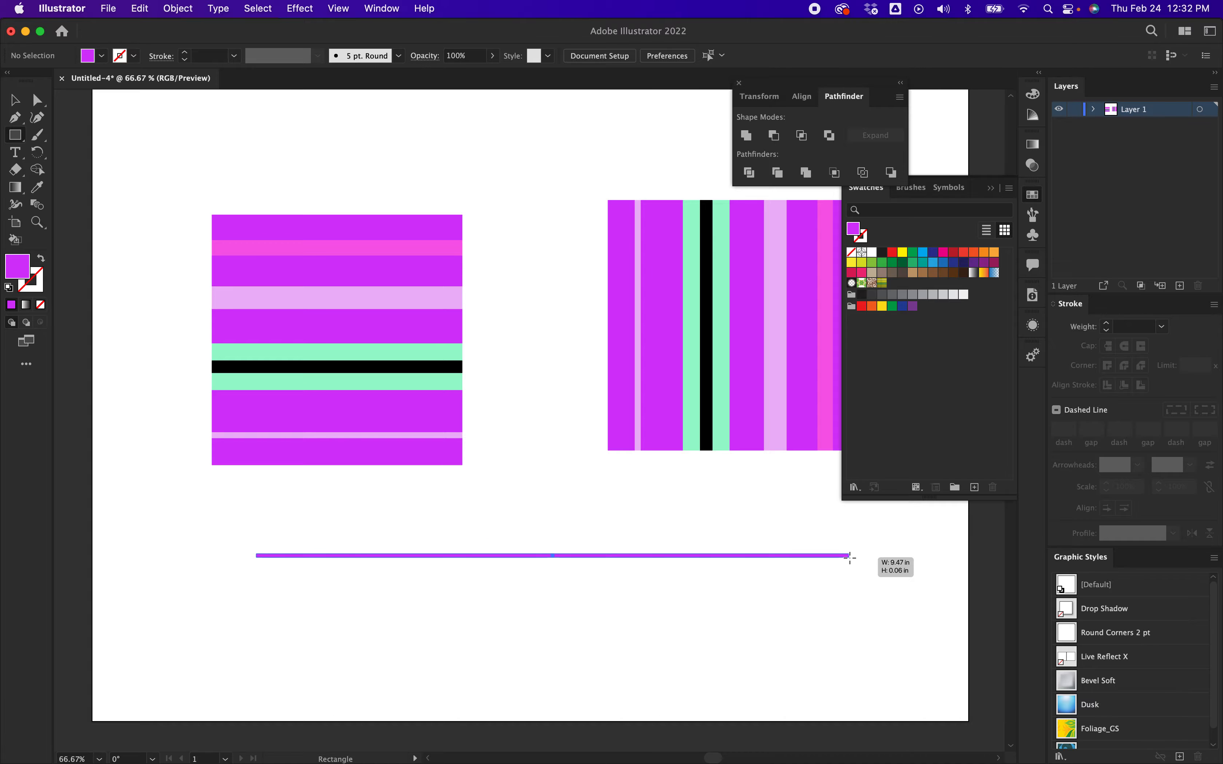
left_click_drag(850, 558, 850, 556)
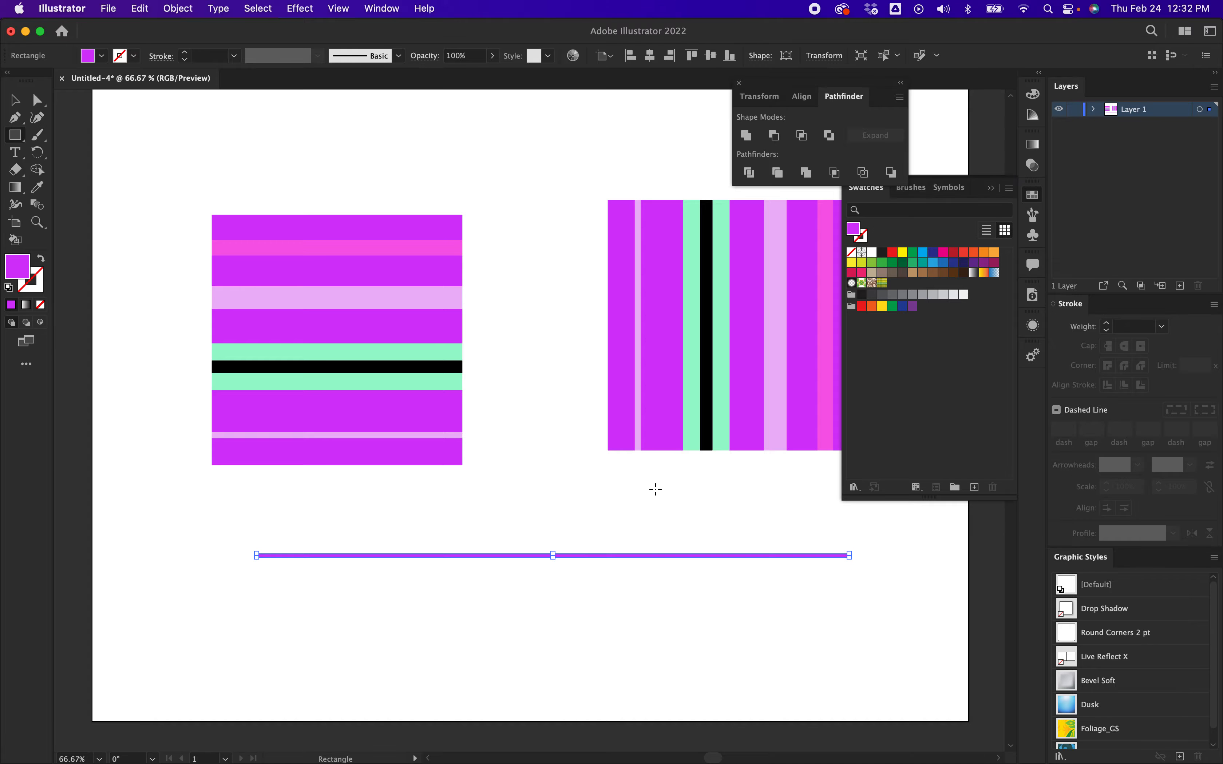
left_click(822, 59)
key("Escape")
key("v")
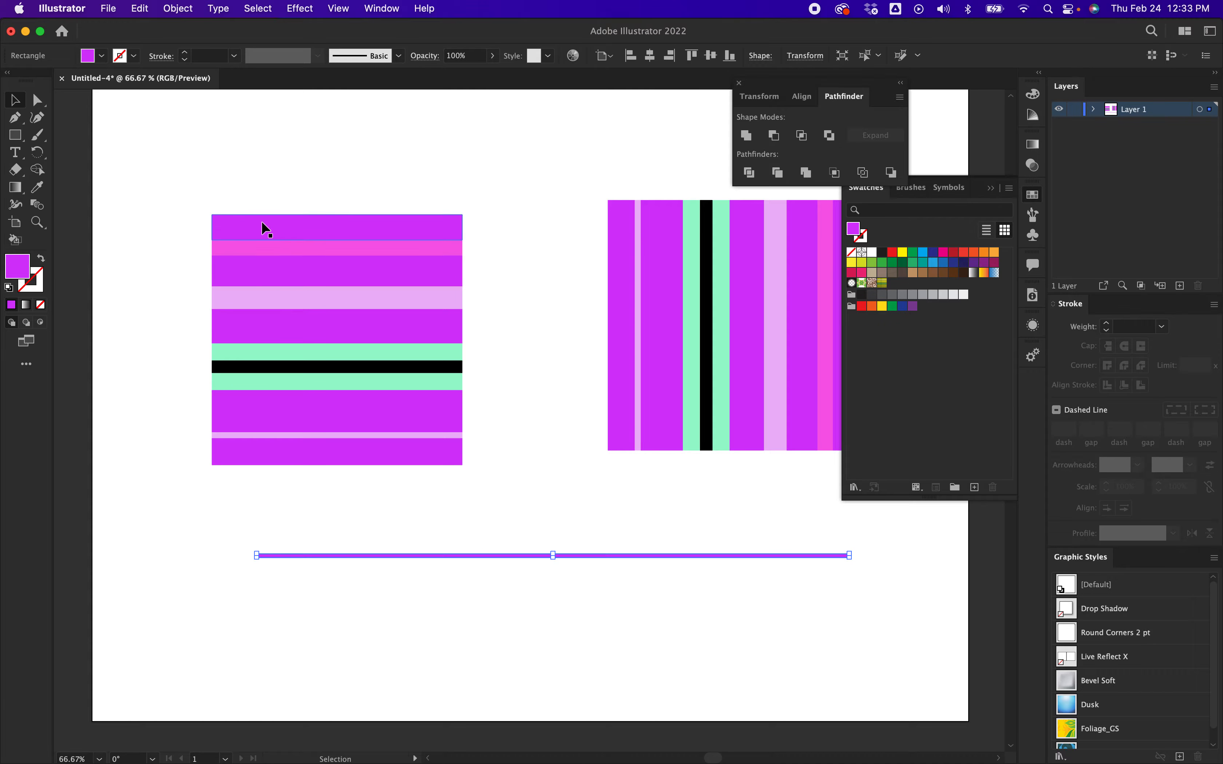
Fill the thin rectangle with bright red, hex f70645.
double_click(18, 268)
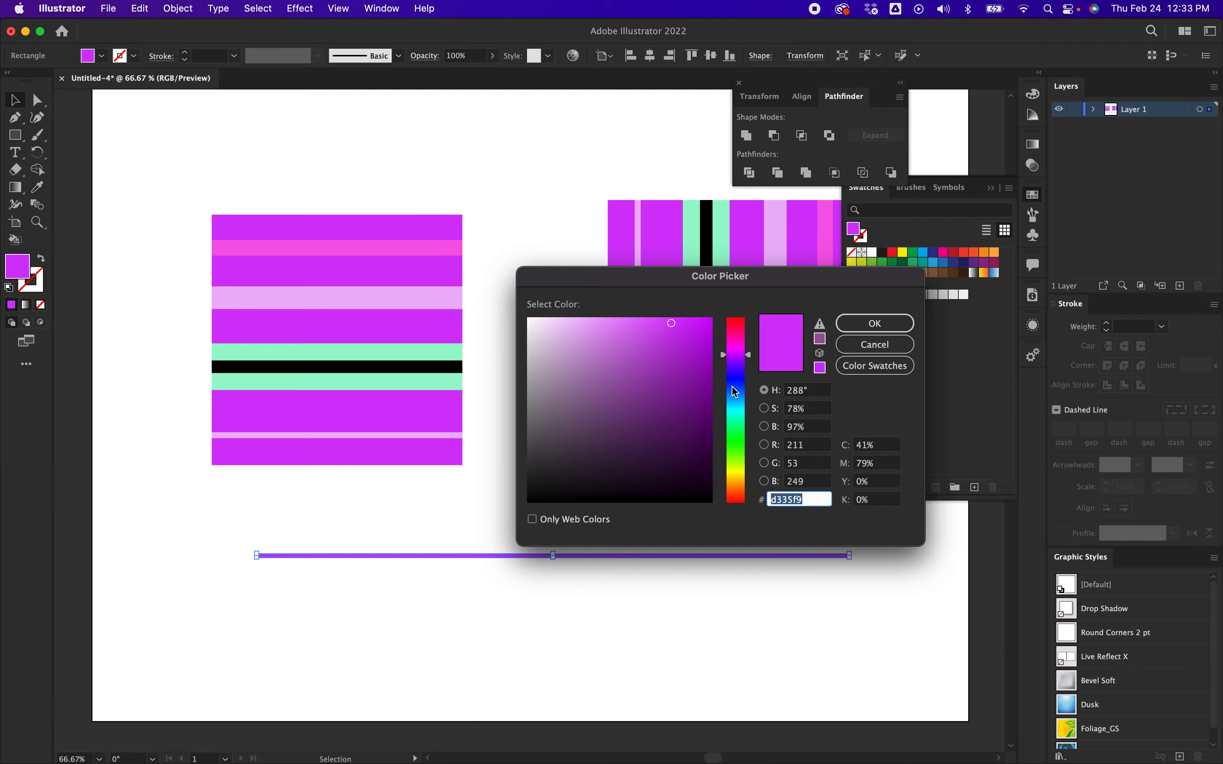
left_click(737, 325)
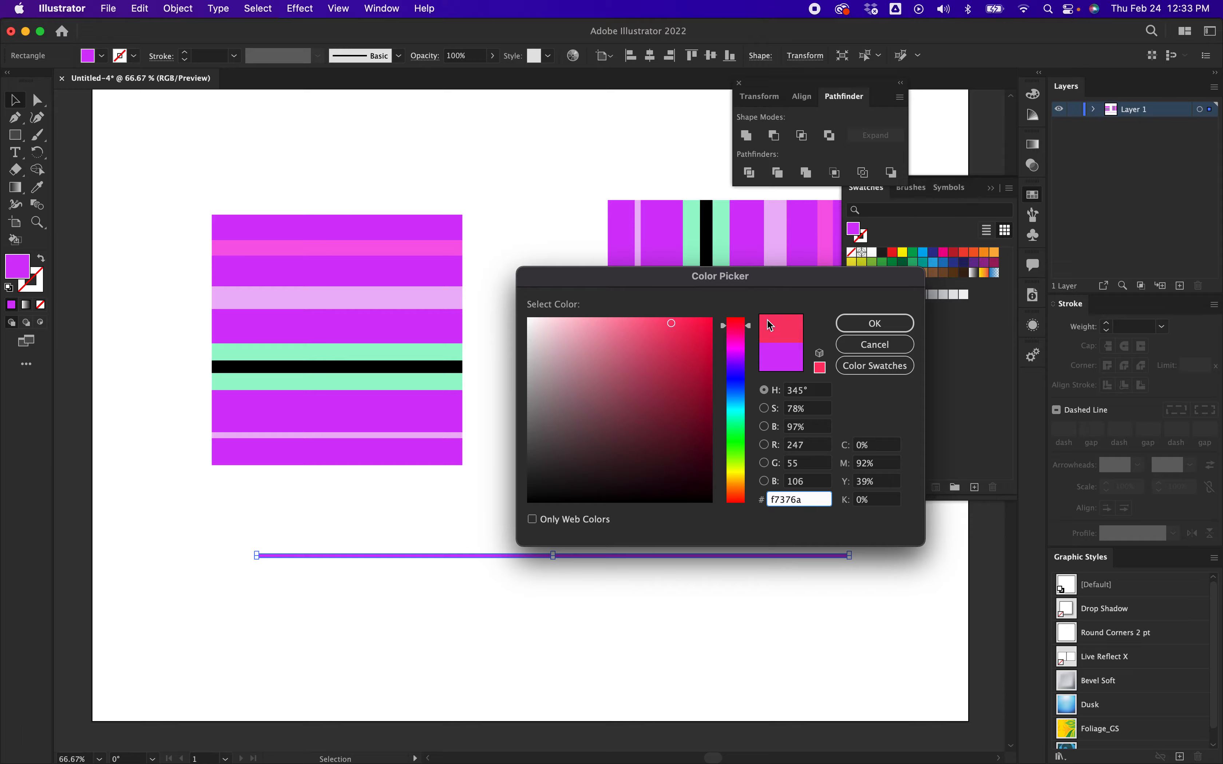
left_click(710, 324)
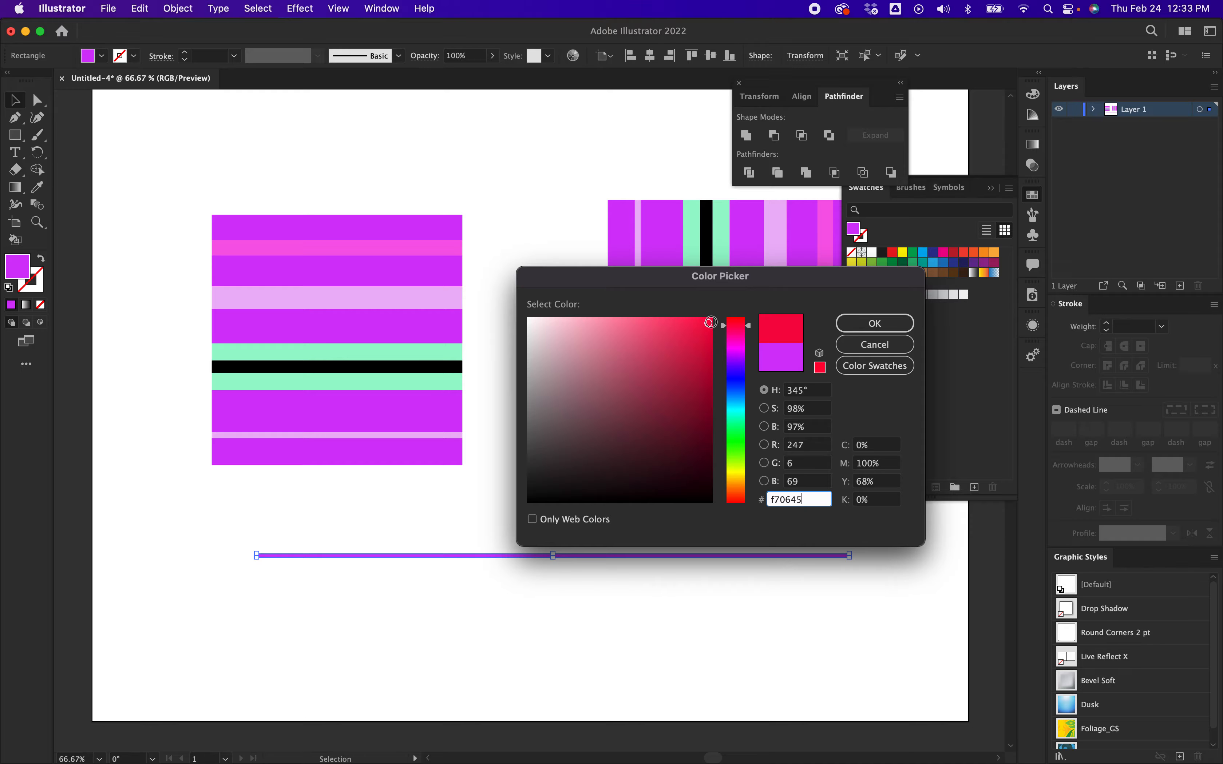
left_click(887, 324)
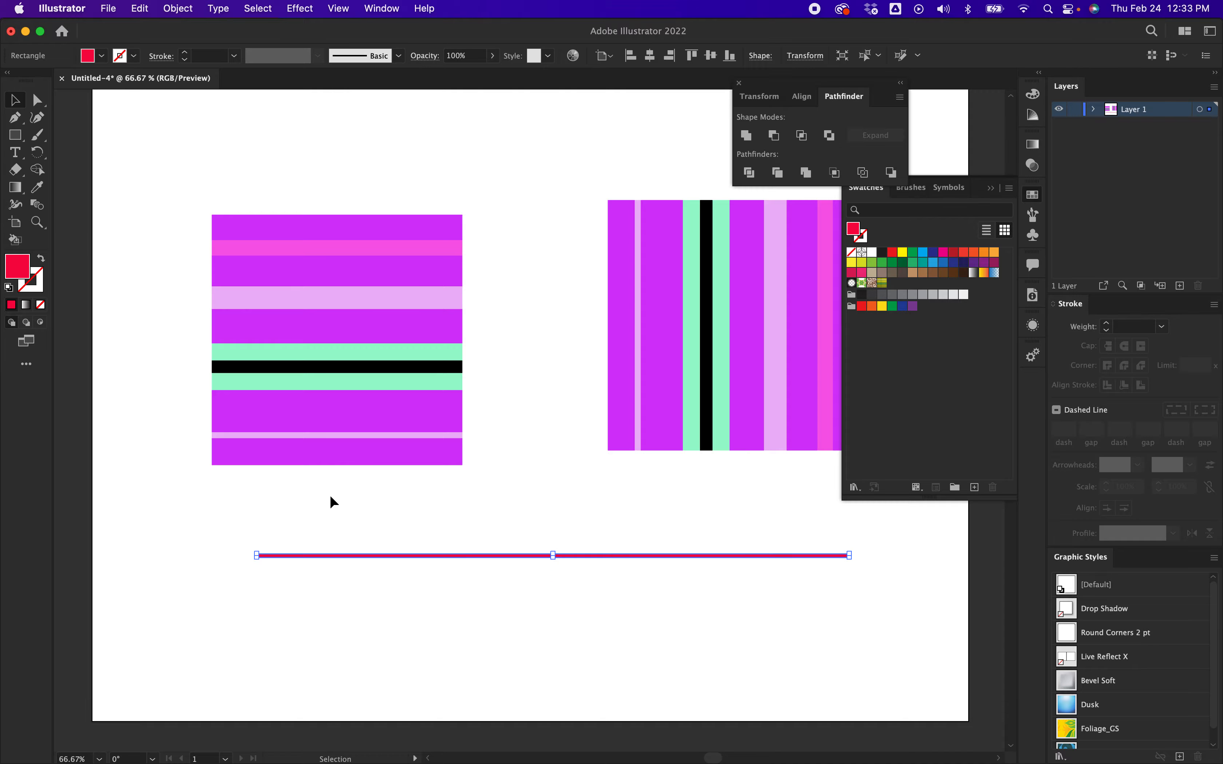
Rotate the thin red rectangle by 45° into a diagonal strip.
right_click(503, 555)
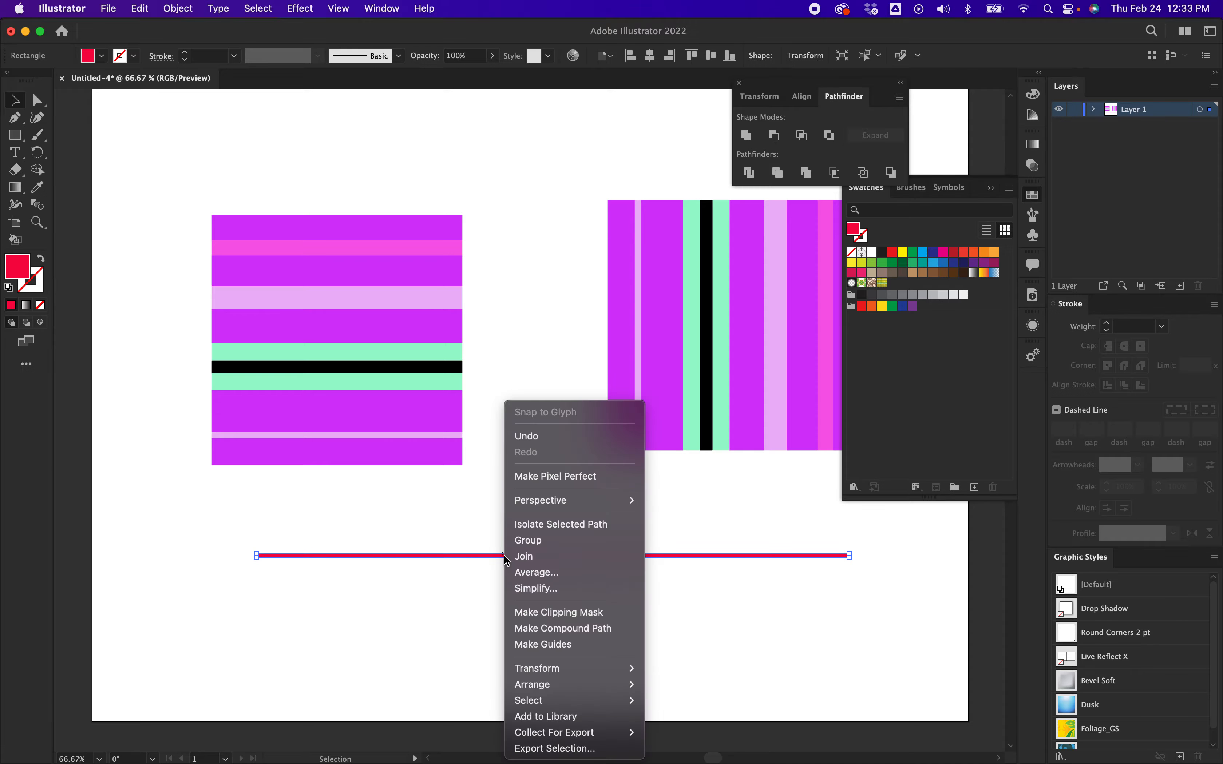
mouse_move(542, 669)
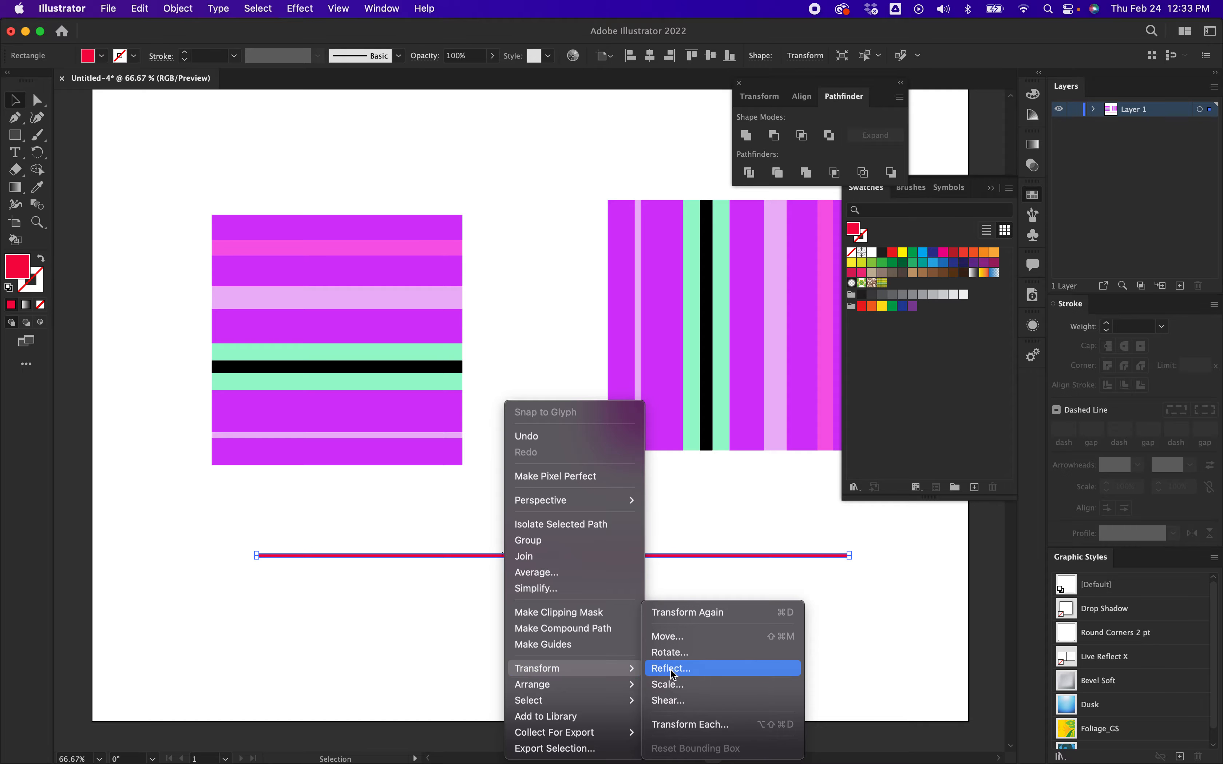
left_click(667, 652)
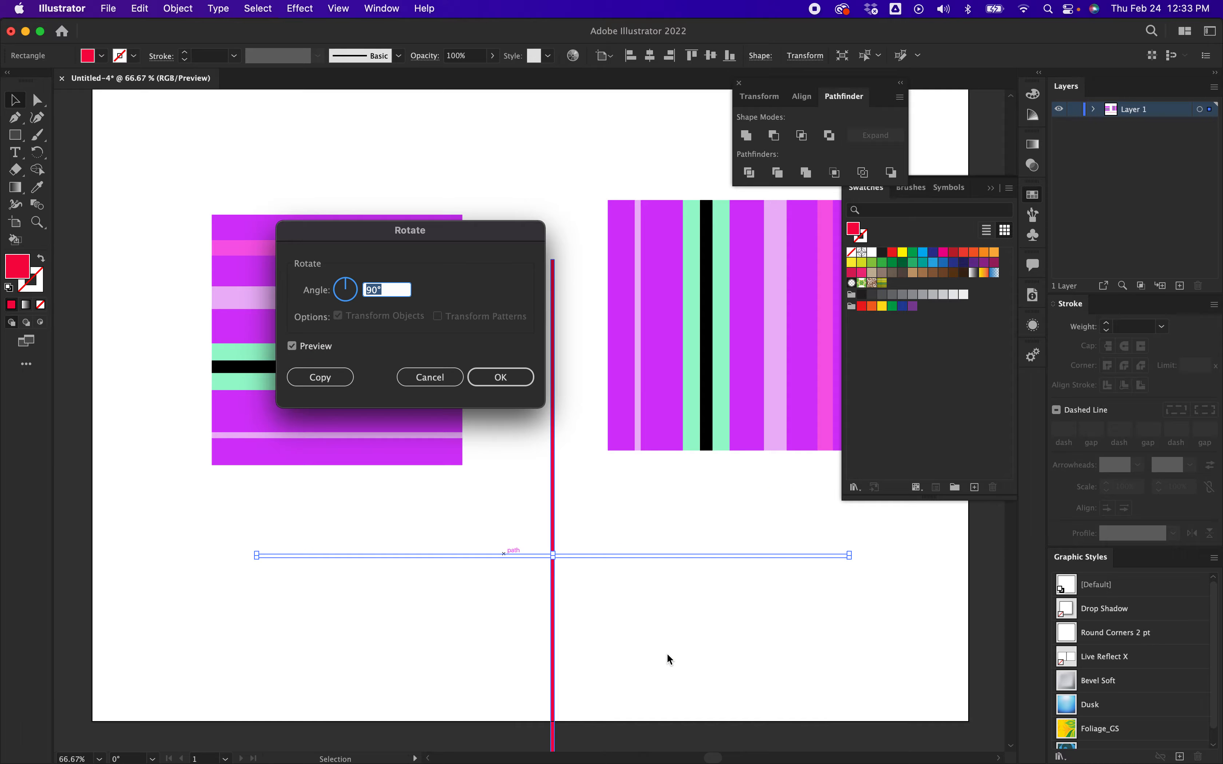
type("45")
key("Return")
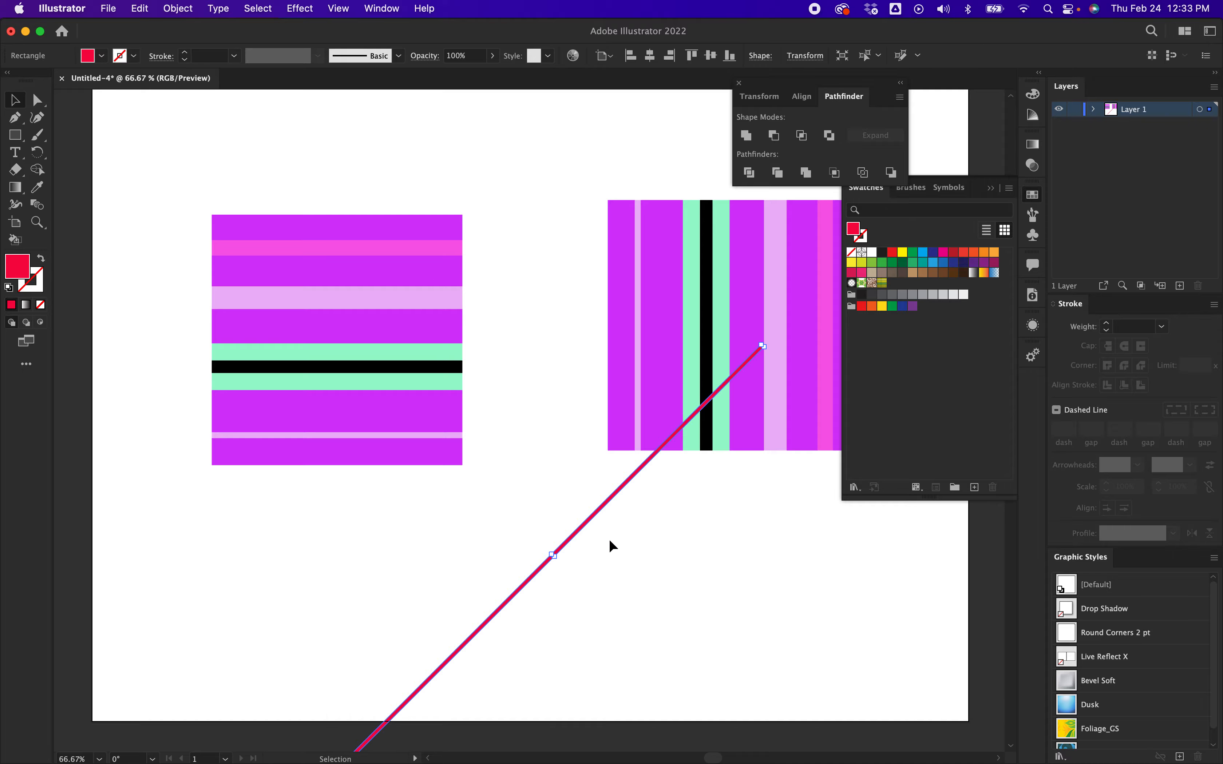
Move the red diagonal strip so its center sits on the upper-left corner of the horizontally striped square.
left_click_drag(580, 535, 247, 202)
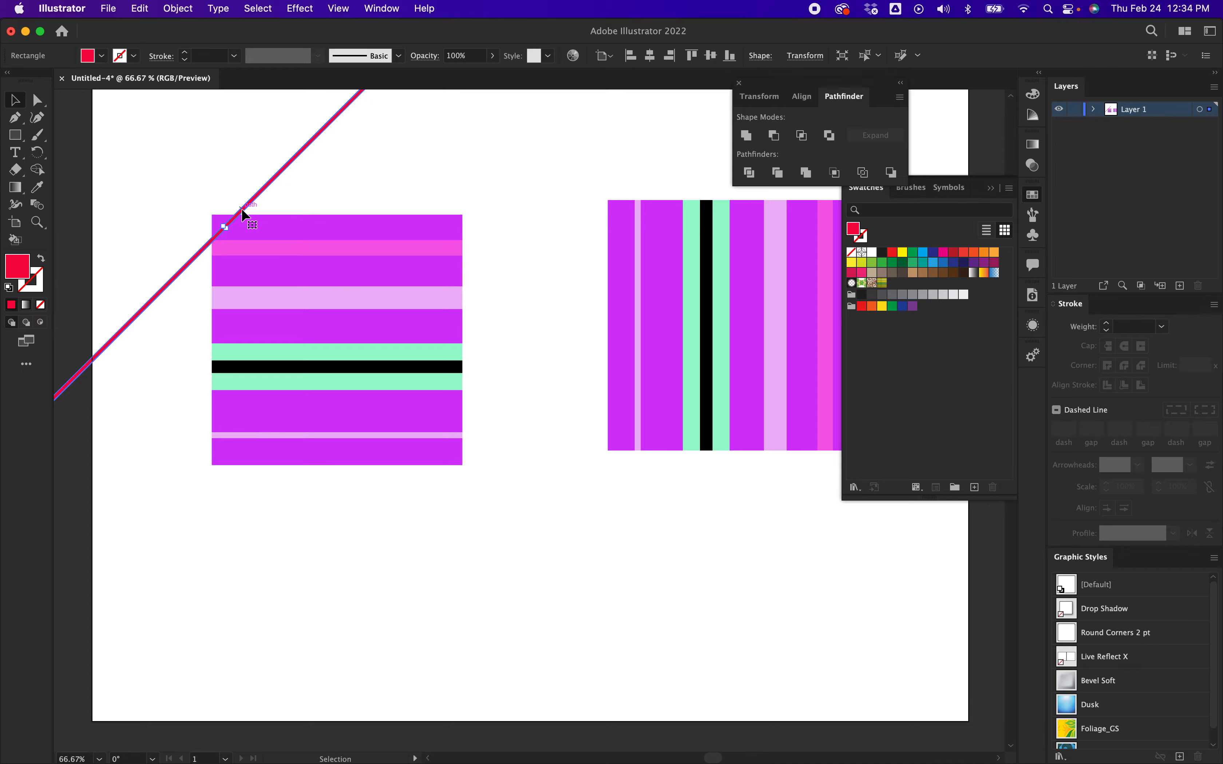
left_click_drag(239, 206, 230, 198)
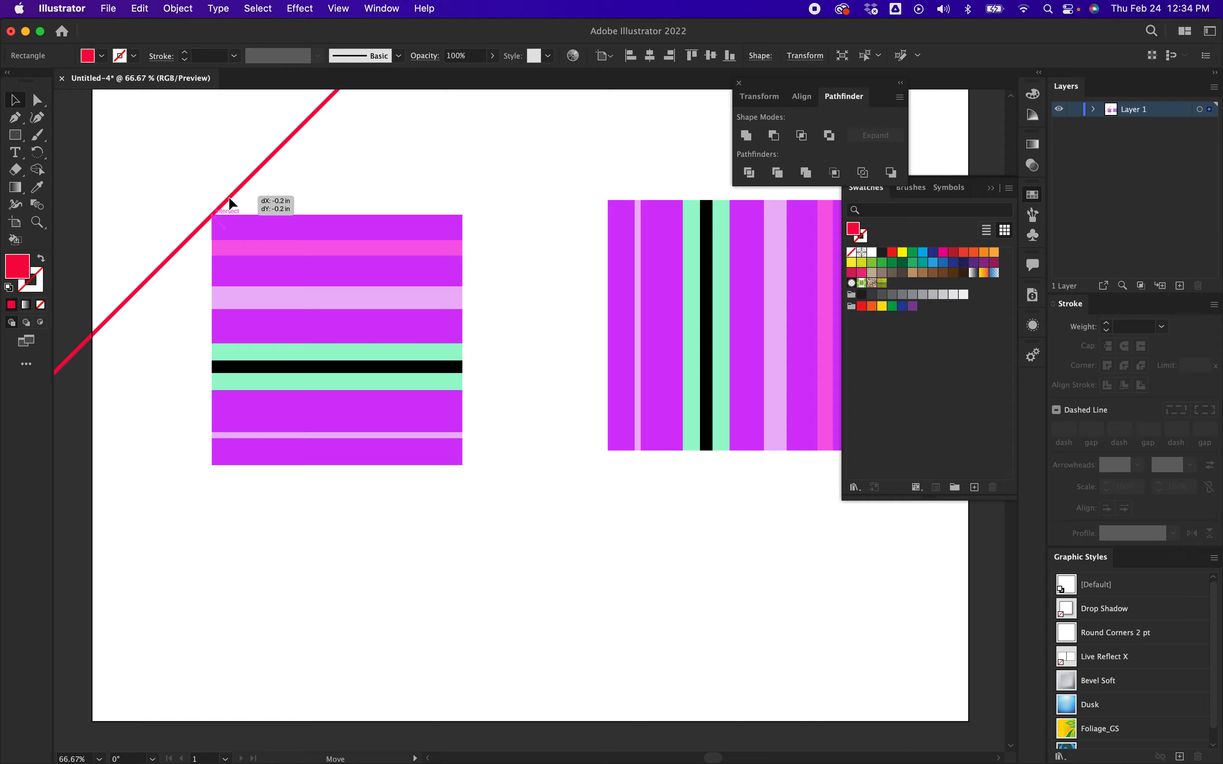
left_click_drag(229, 199, 229, 199)
key("super+equal")
key("super+equal")
key("super+equal")
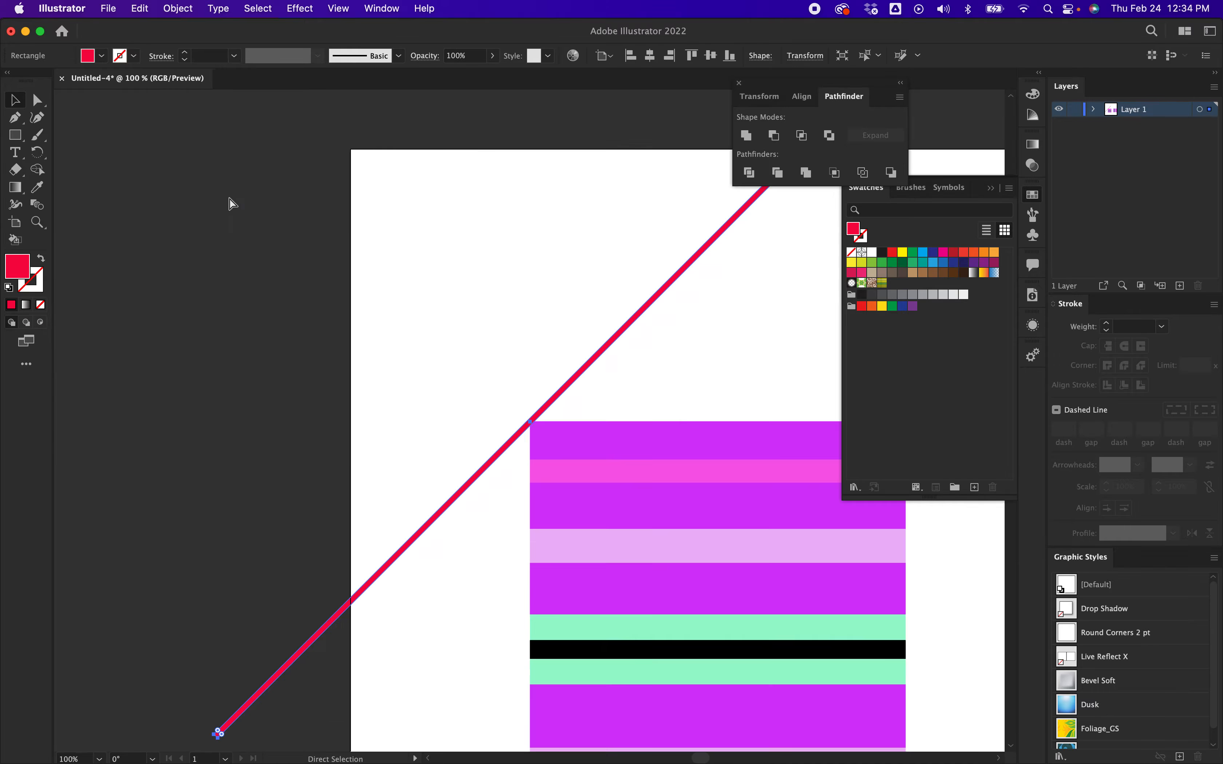
left_click_drag(546, 409, 544, 404)
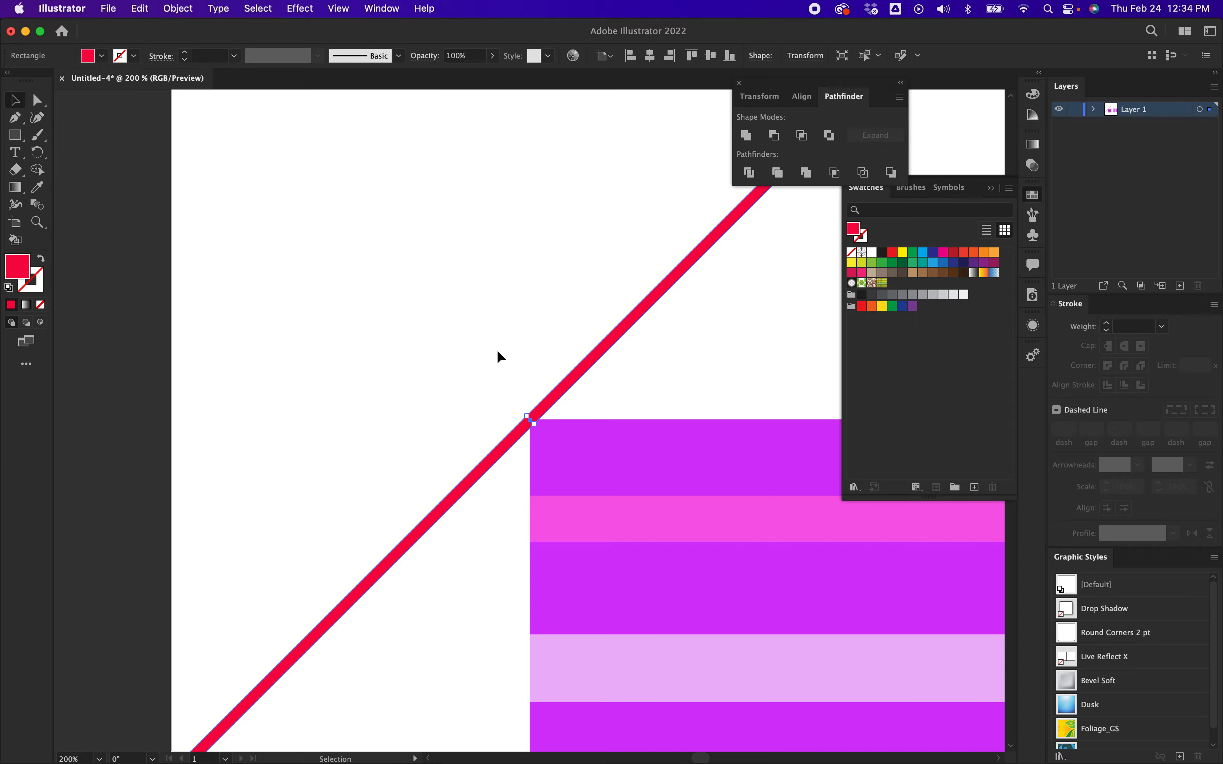
Switch the document display from Preview to Outline view.
key("super+y")
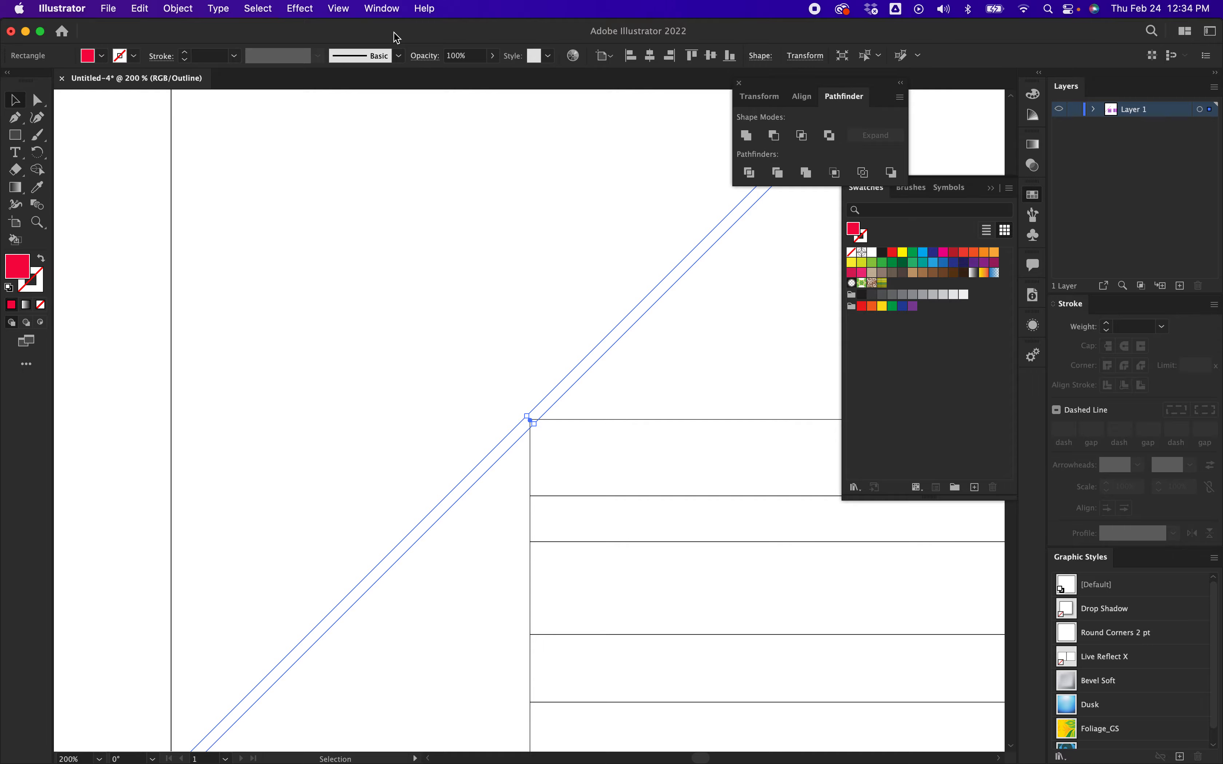
left_click(339, 10)
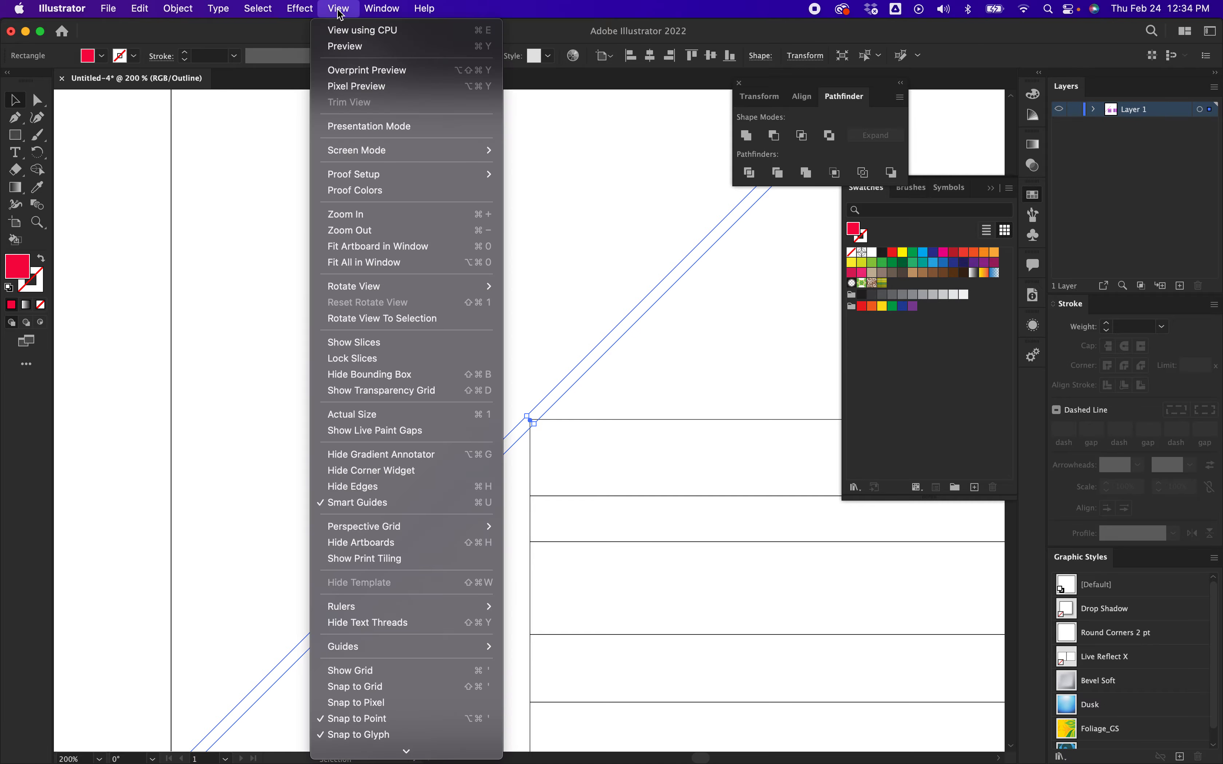
left_click(345, 47)
left_click(343, 12)
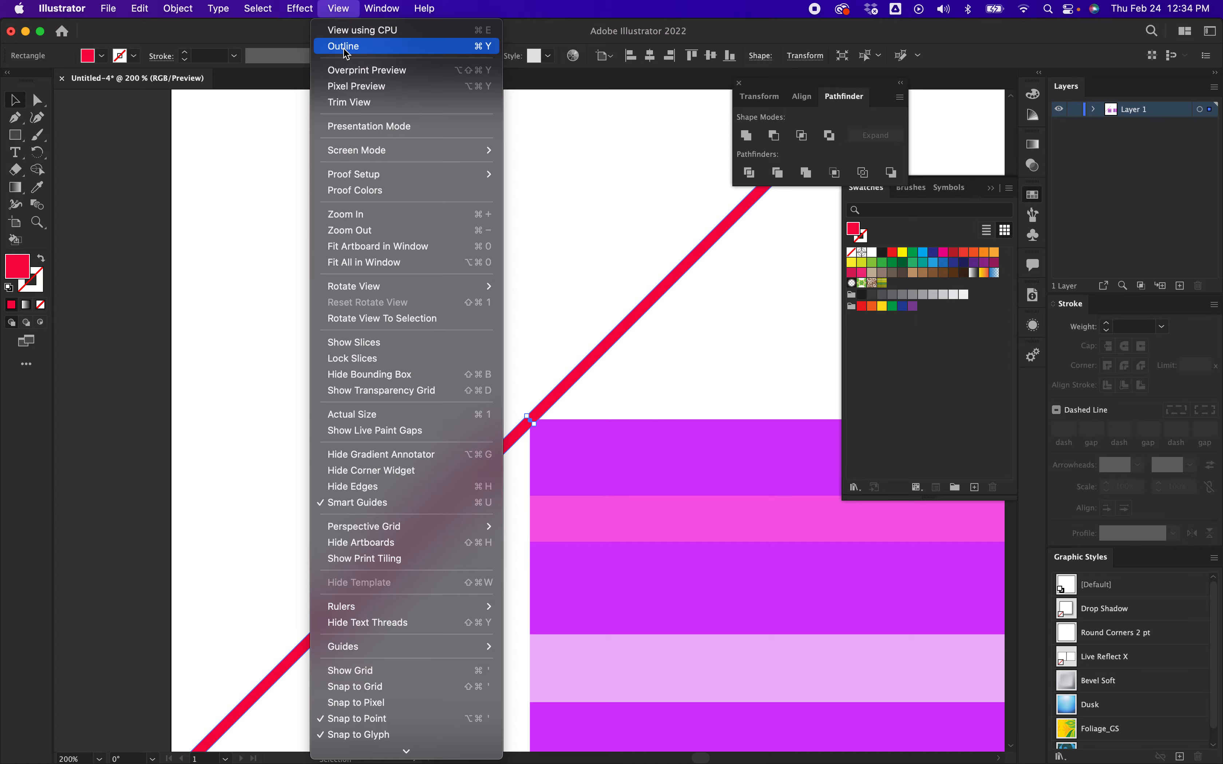
left_click(345, 47)
left_click(343, 11)
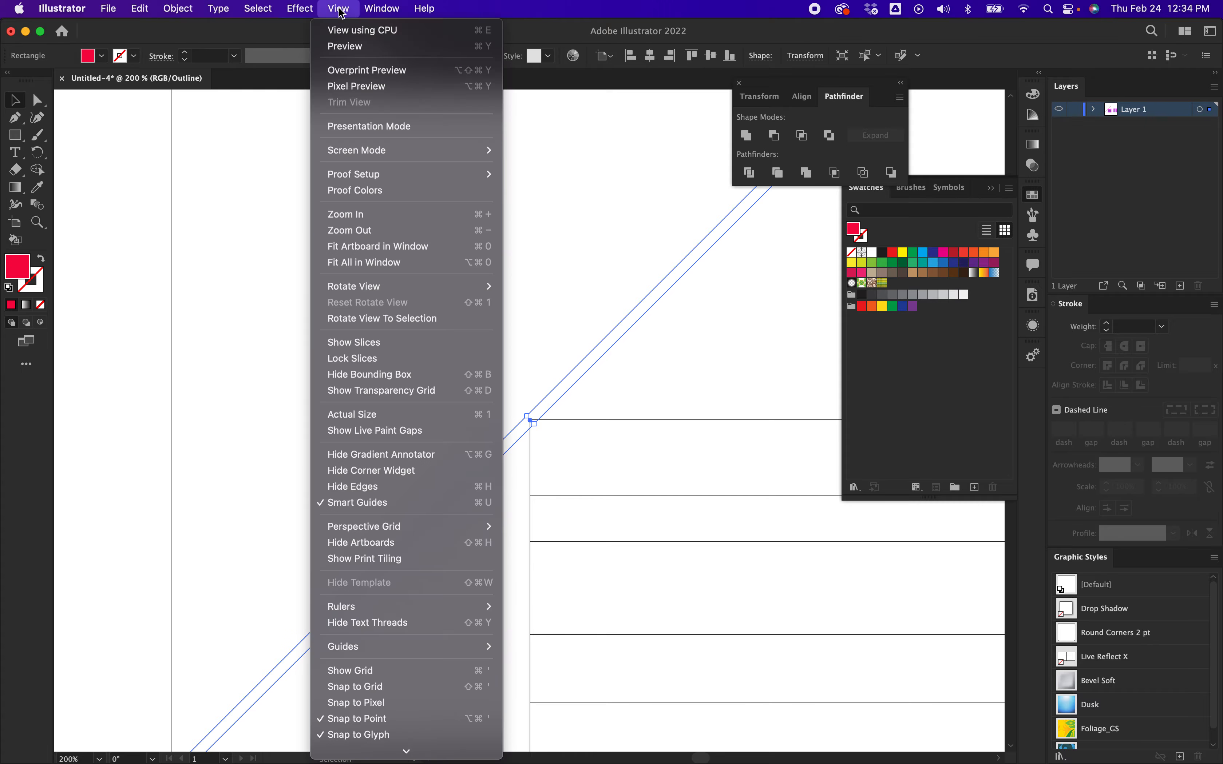
left_click(350, 48)
key("super+y")
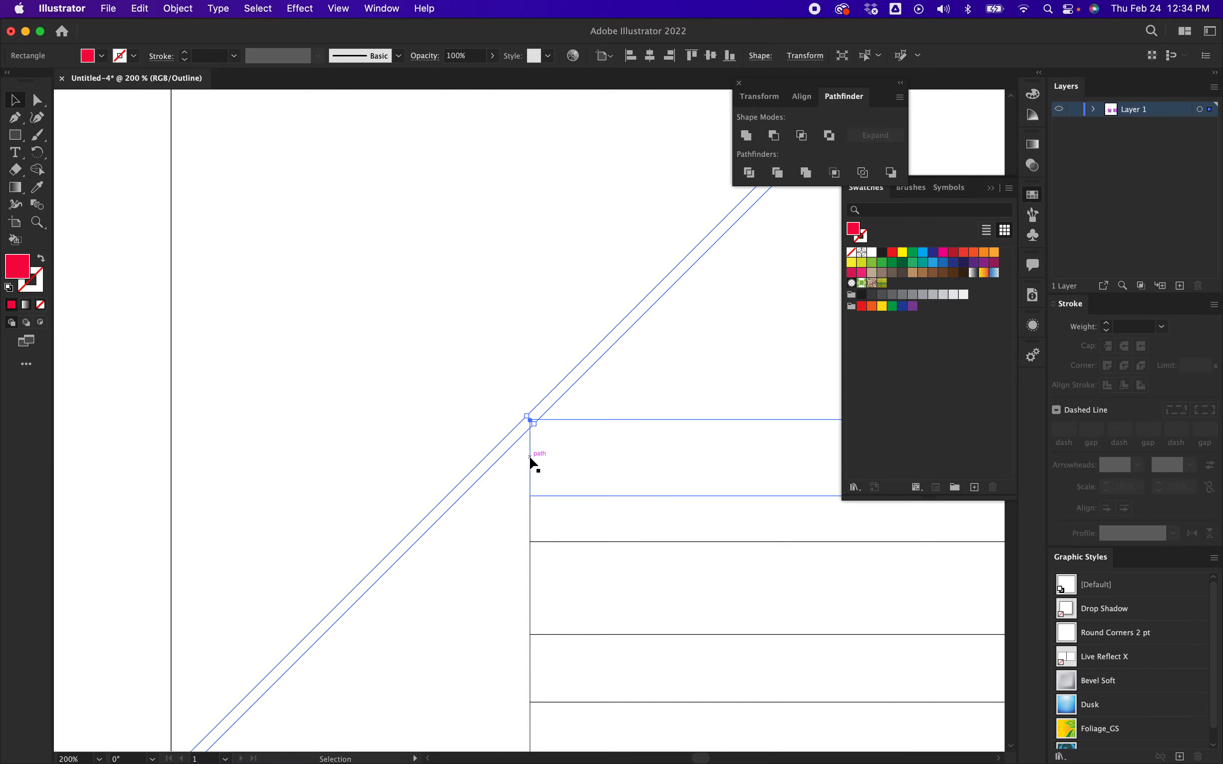
Adjust the red diagonal strip so its center point sits exactly on the upper-left corner of the horizontally striped square.
key("super+equal")
key("super+equal")
key("super+equal")
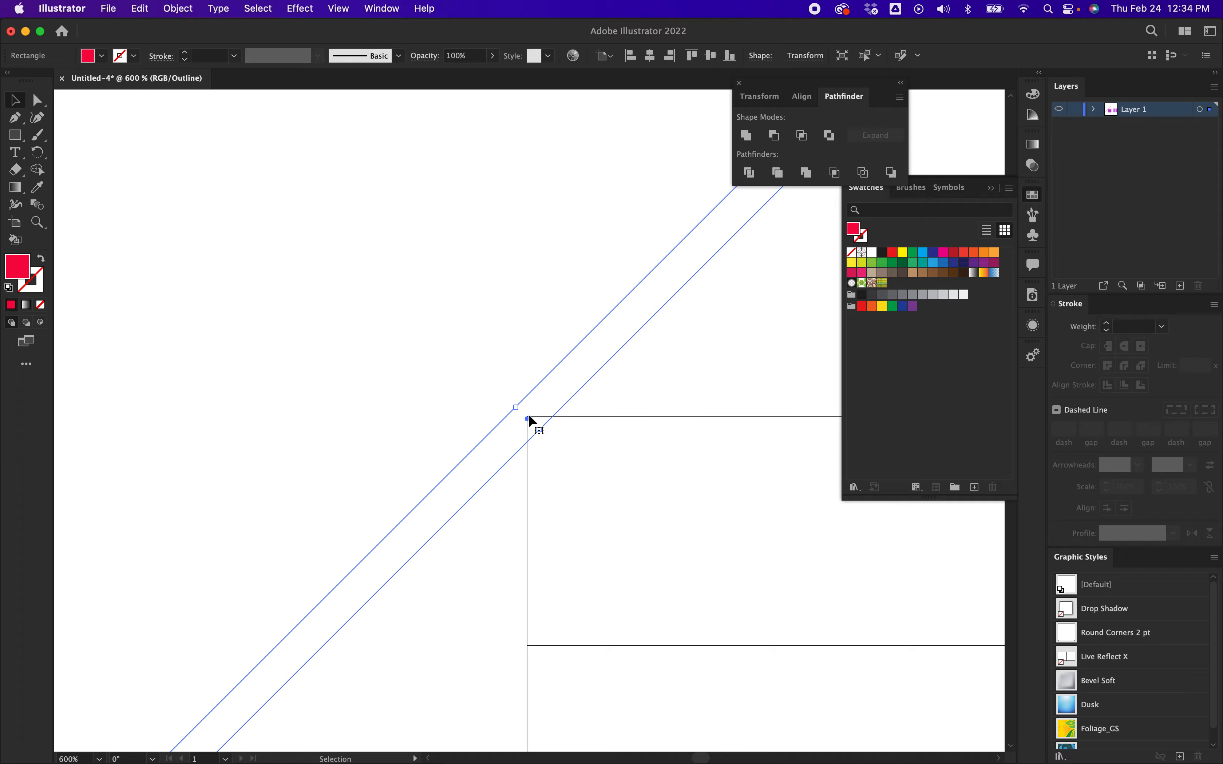
key("super+equal")
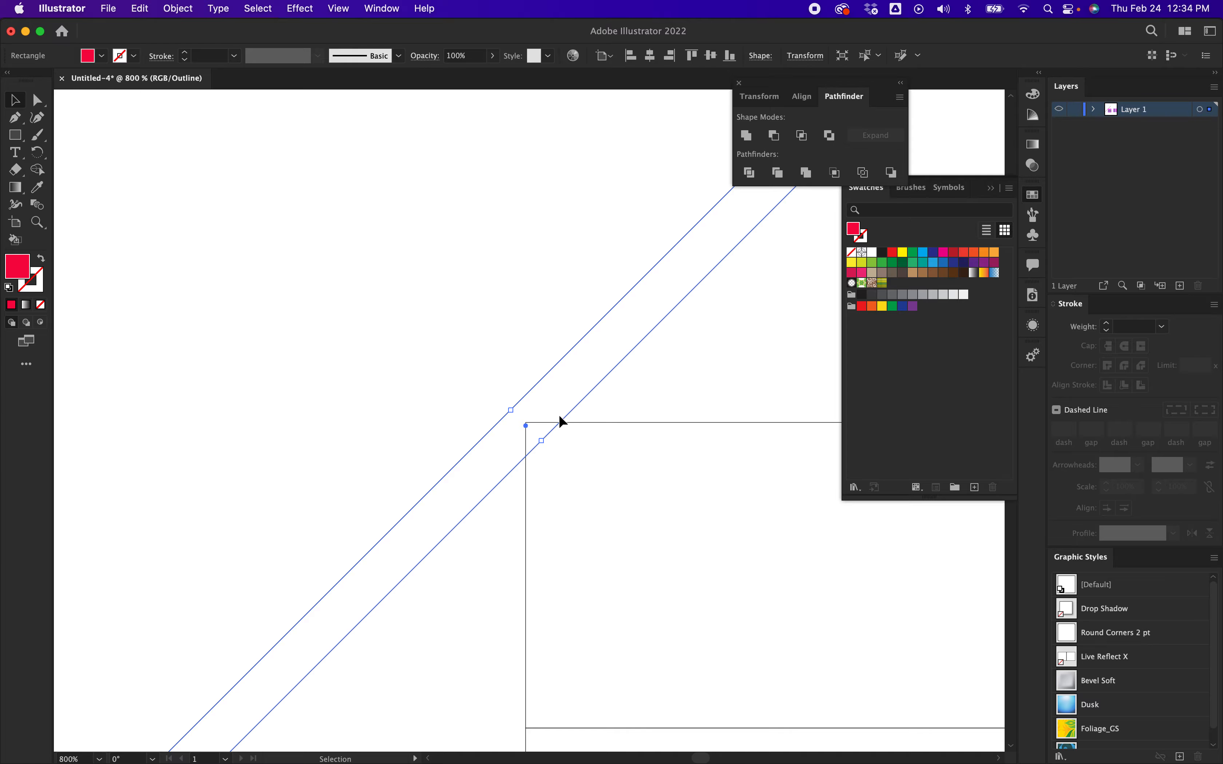
left_click(556, 391)
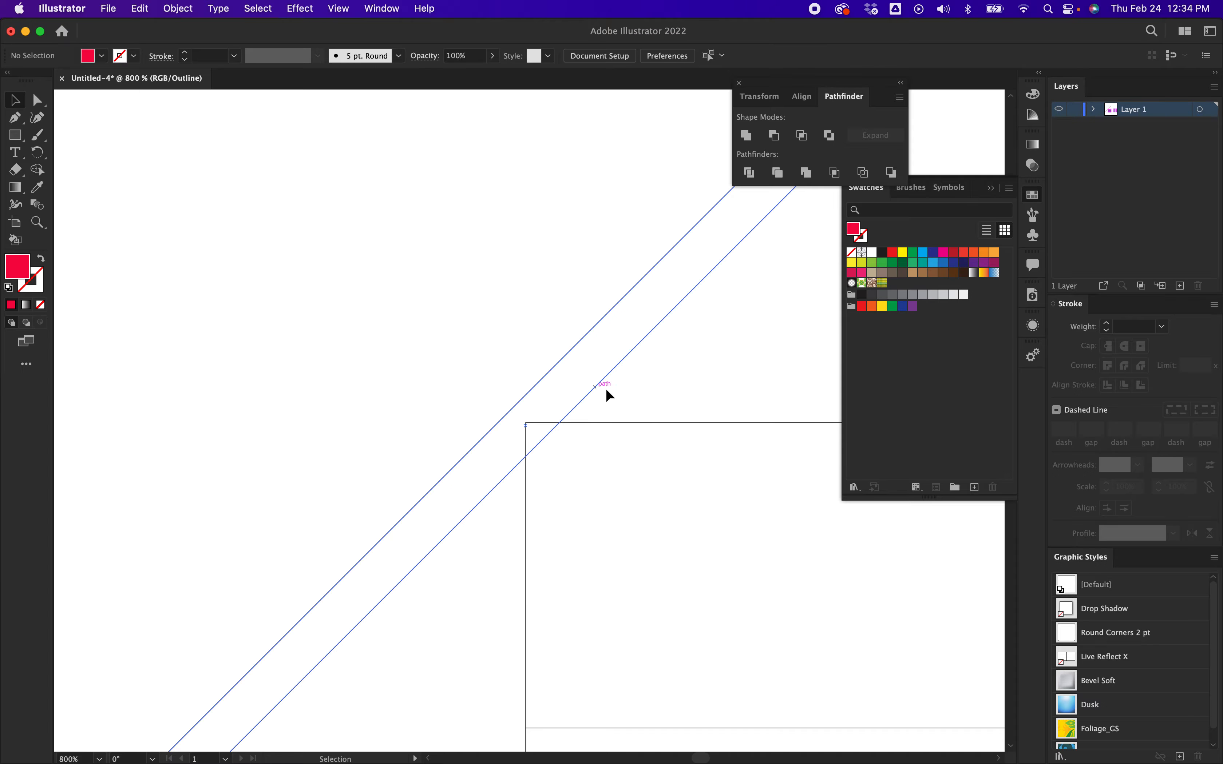
left_click_drag(593, 363, 558, 383)
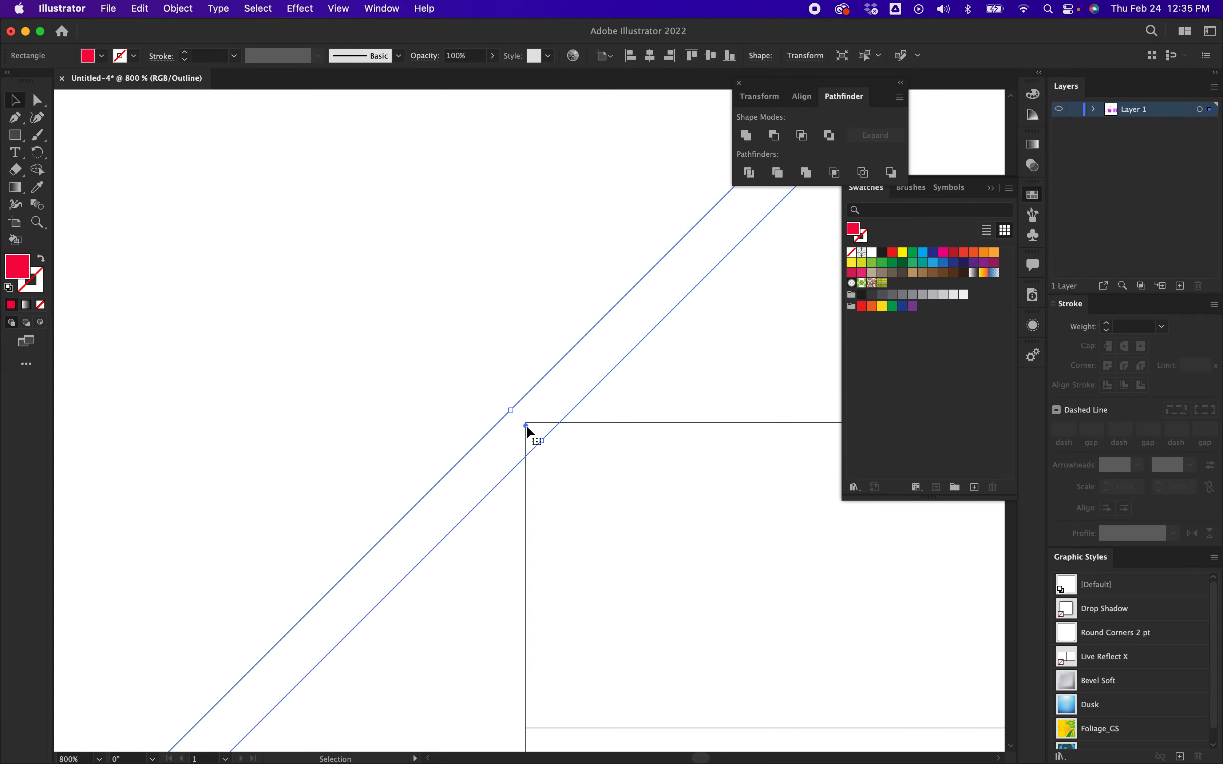
left_click_drag(527, 426, 526, 425)
left_click(606, 404)
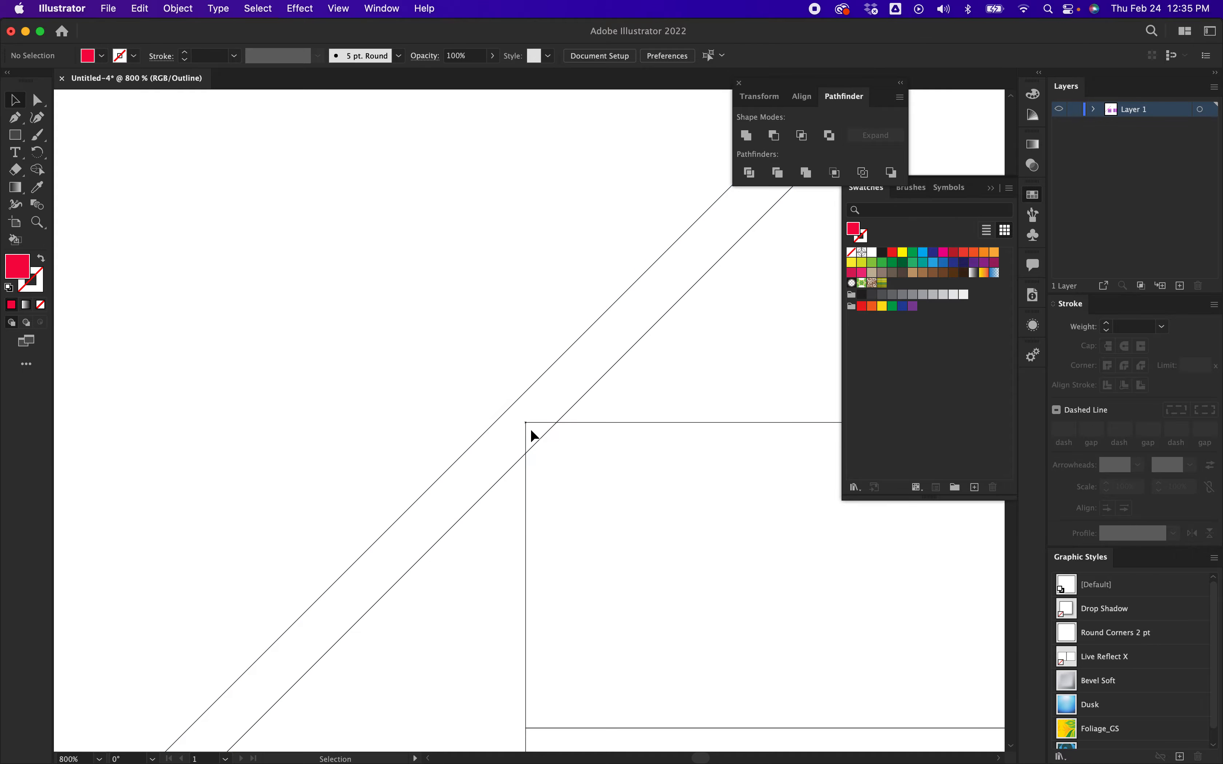
Copy the diagonal strip along a 45° line onto the lower-right corner of the horizontally striped square.
scroll(627, 446, "down", 10)
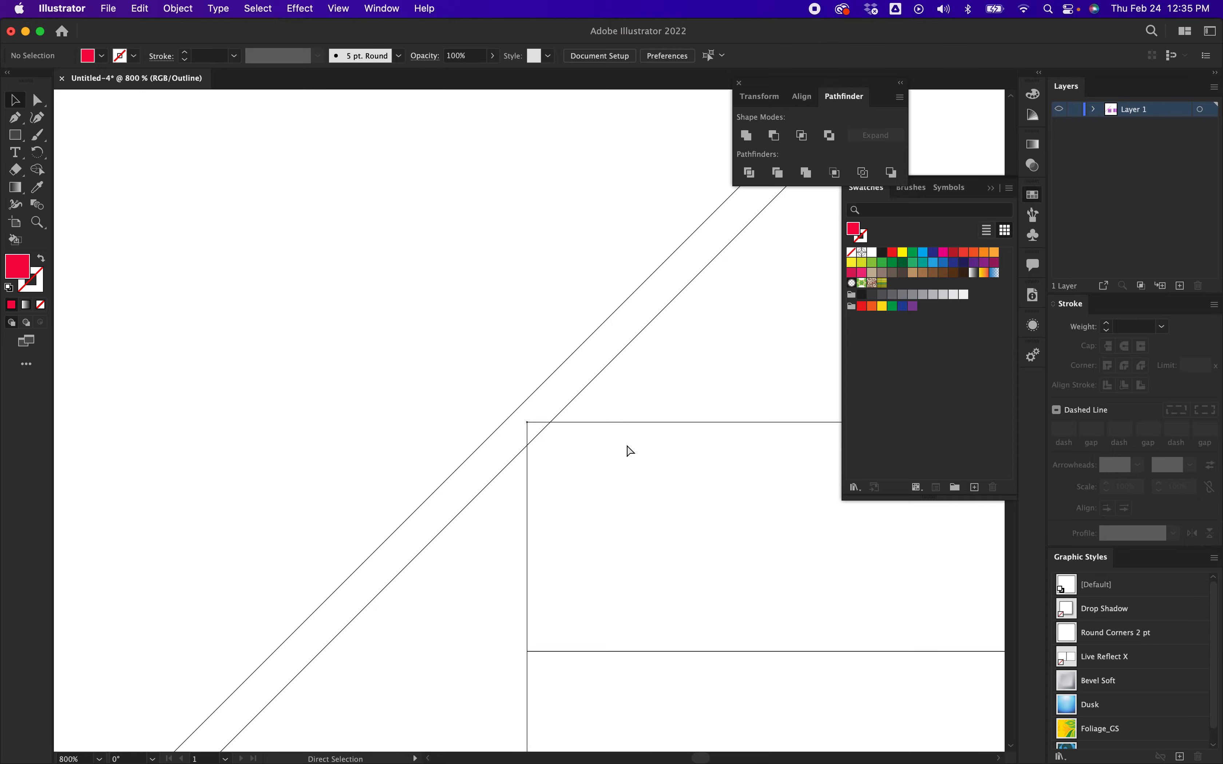
scroll(627, 446, "down", 2)
scroll(627, 446, "up", 2)
scroll(626, 447, "right", 5)
scroll(627, 448, "down", 2)
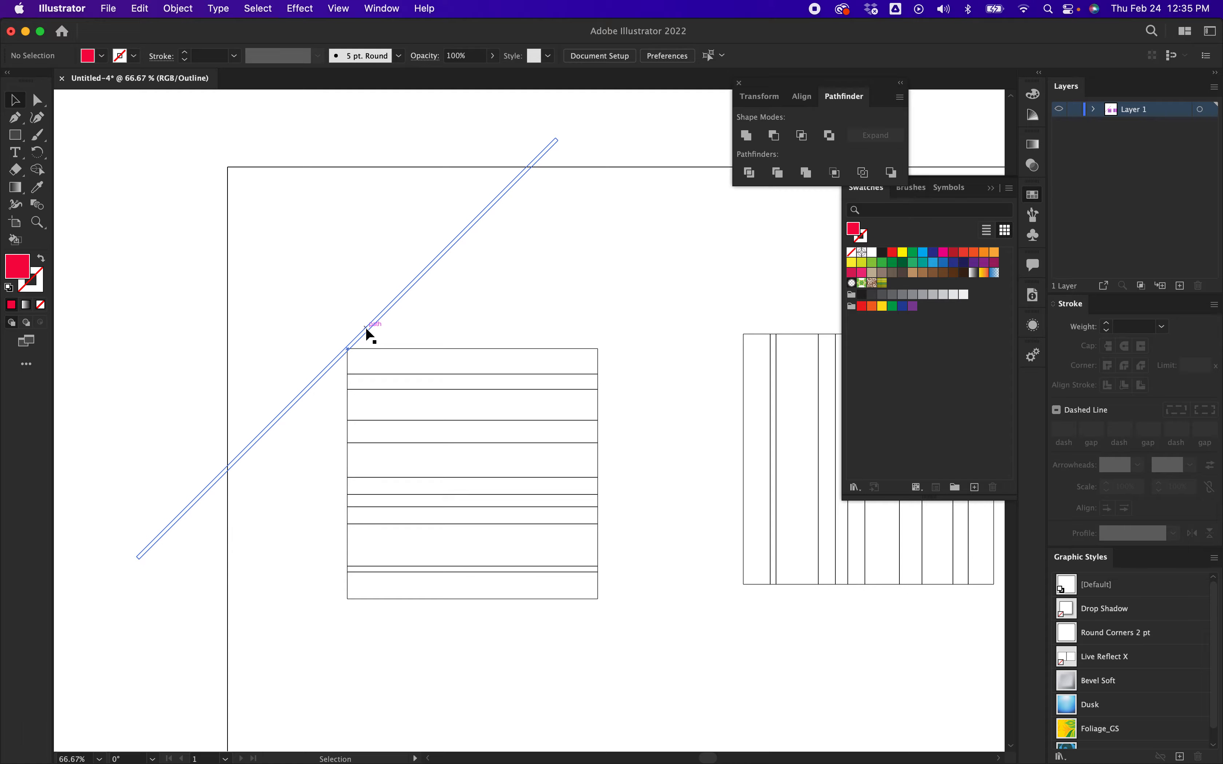
left_click_drag(367, 328, 612, 598)
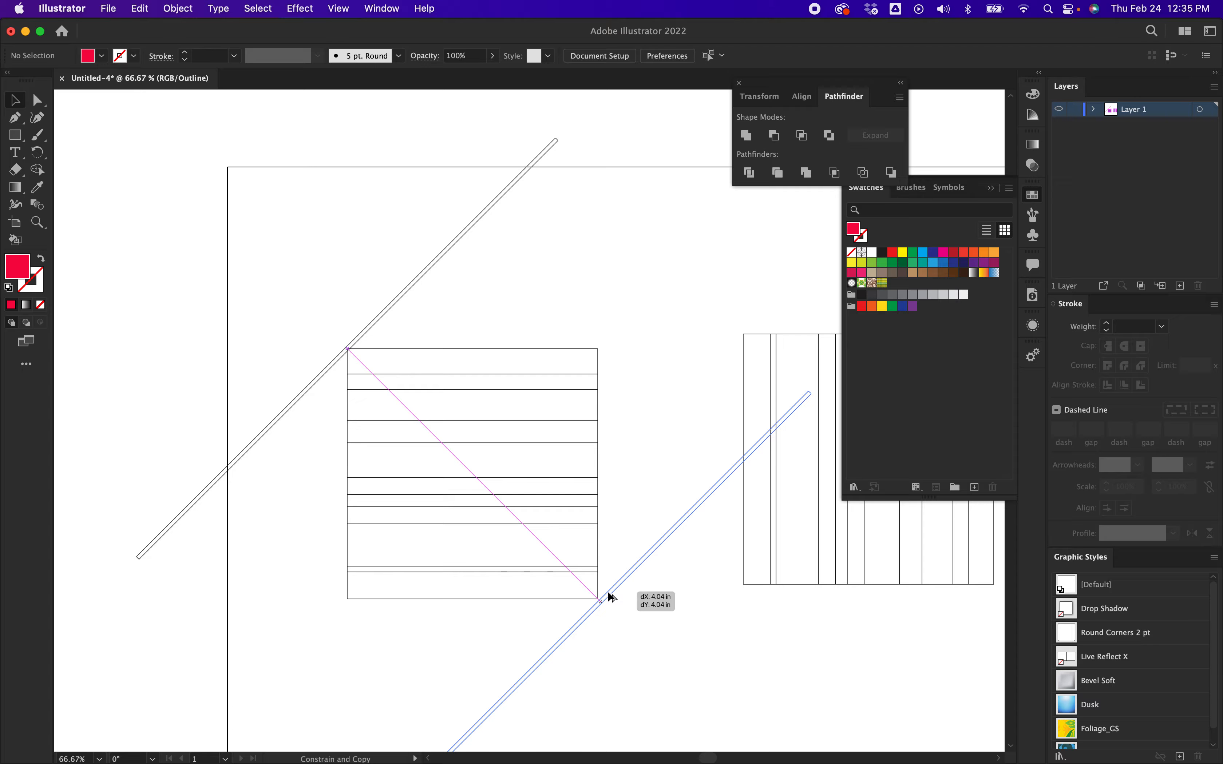
left_click_drag(613, 598, 608, 595)
Inspect the copied strip's alignment with the square's lower-right corner in Outline view, and return to Preview.
left_click(608, 631)
key("super+equal")
key("super+equal")
key("super+equal")
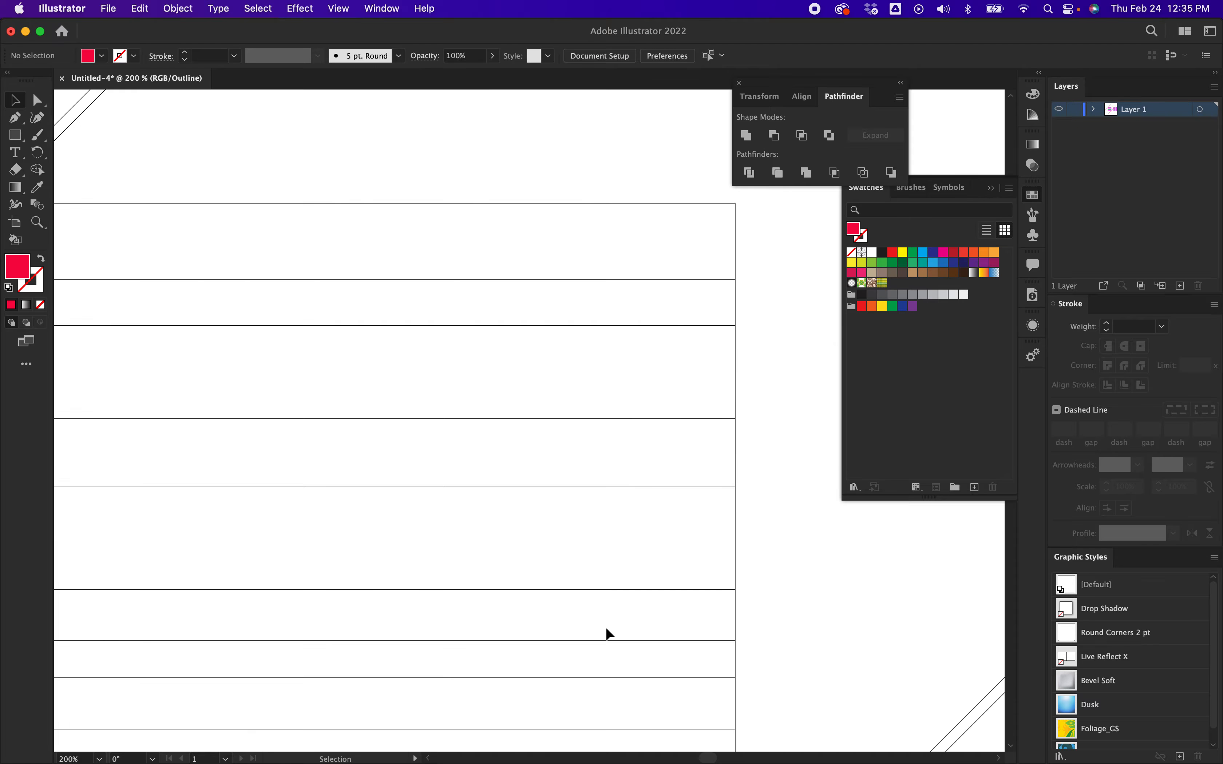
scroll(606, 626, "down", 5)
scroll(606, 626, "right", 2)
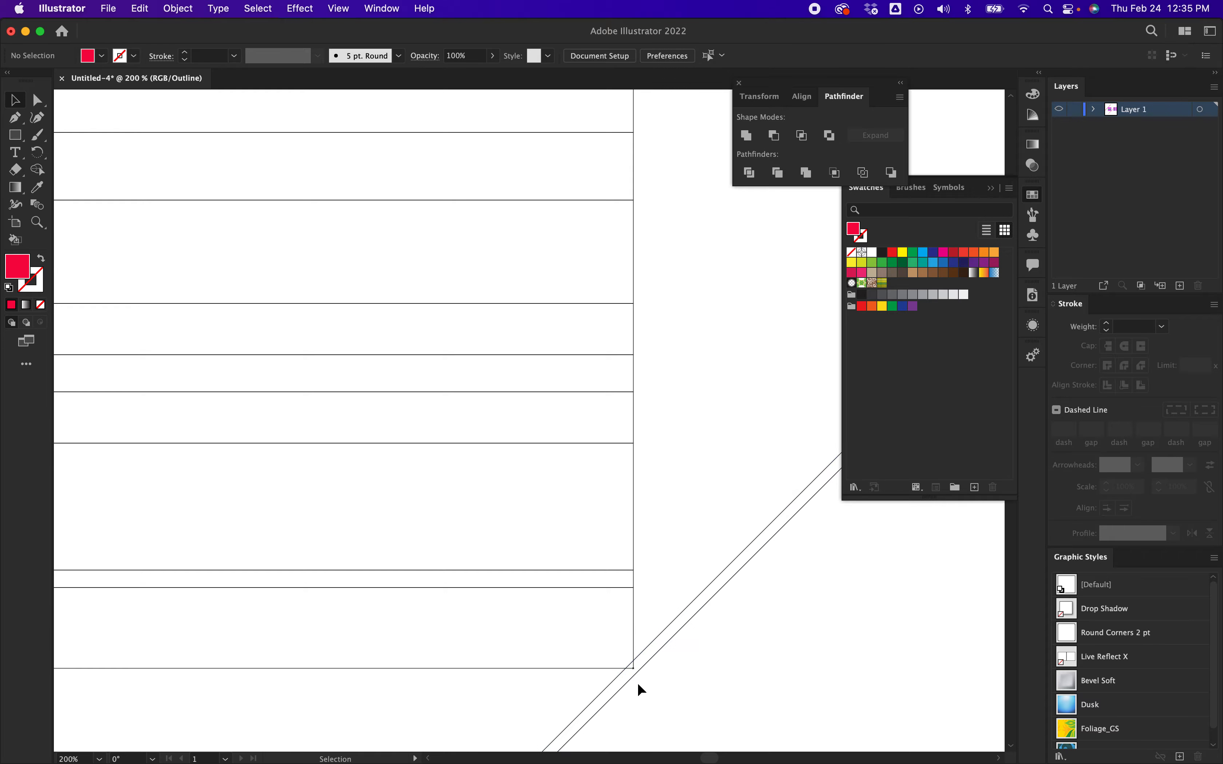
key("super+minus")
key("super+minus")
key("super+minus")
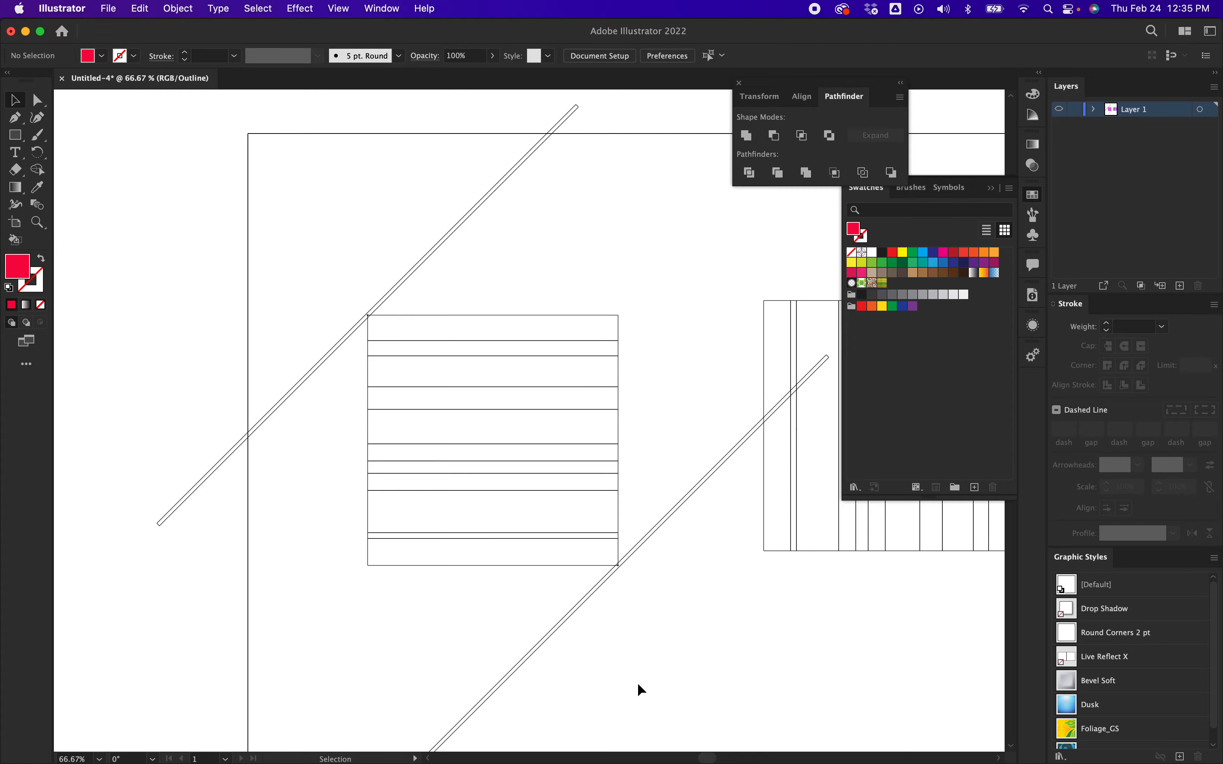
key("super+y")
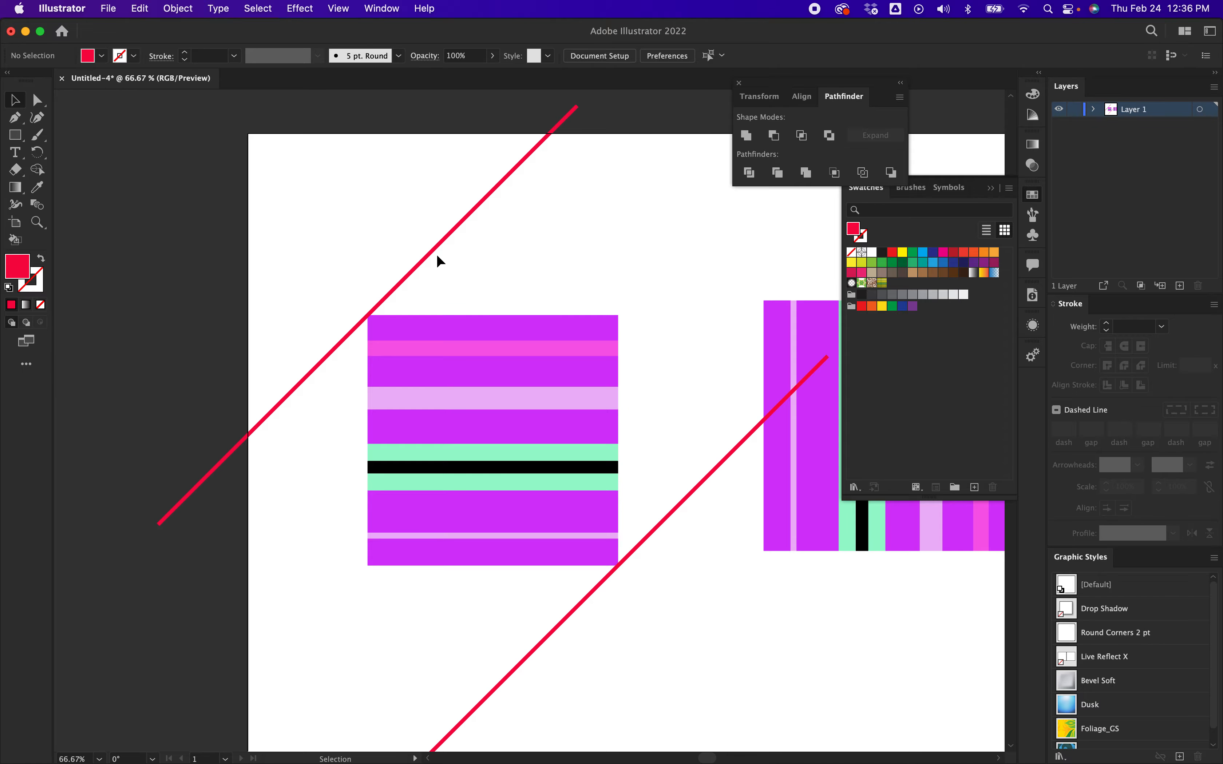
Select both red diagonal strips and set the blend options to Specified Steps with 31 steps.
left_click(425, 257)
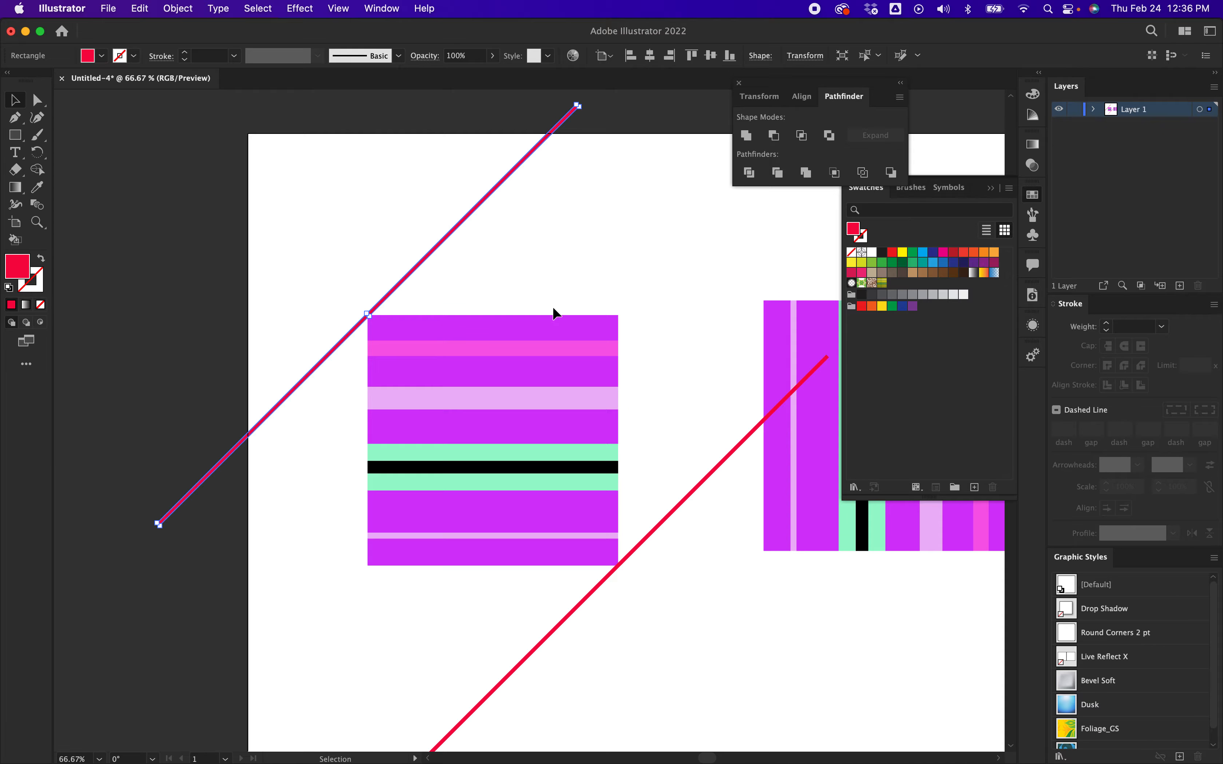
left_click(693, 492, "shift")
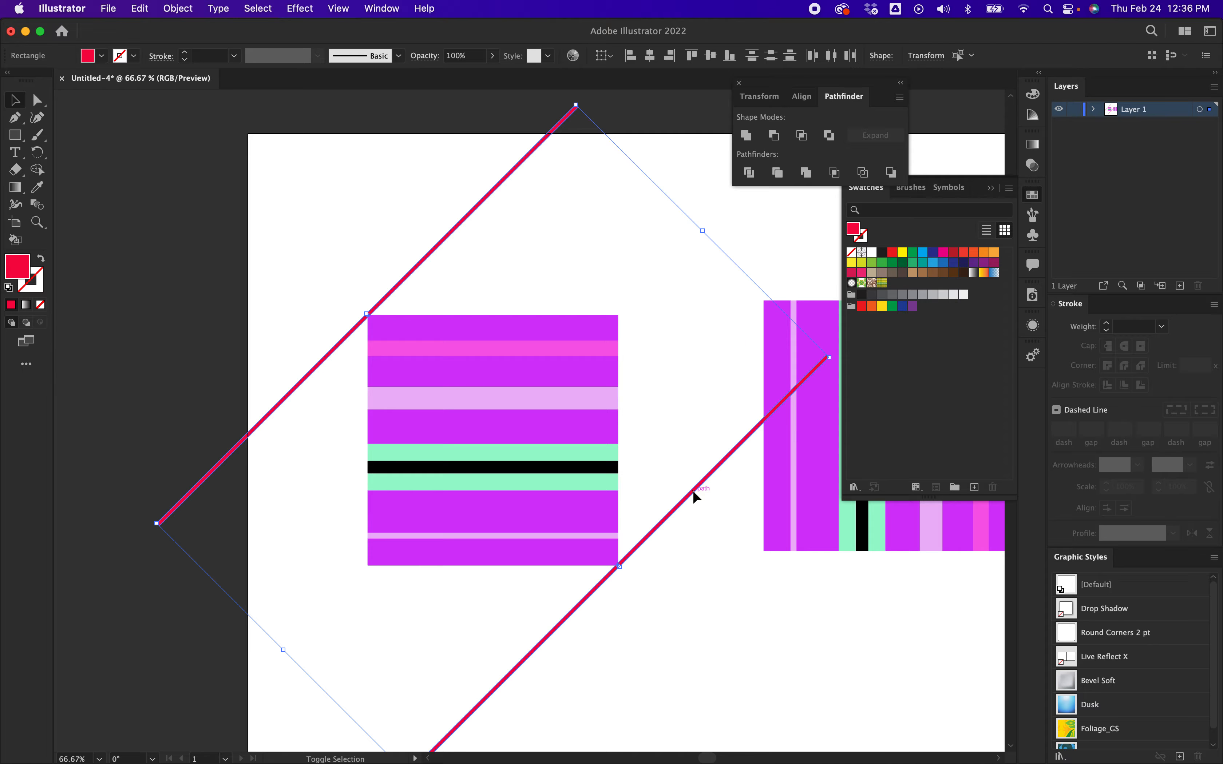
left_click(178, 8)
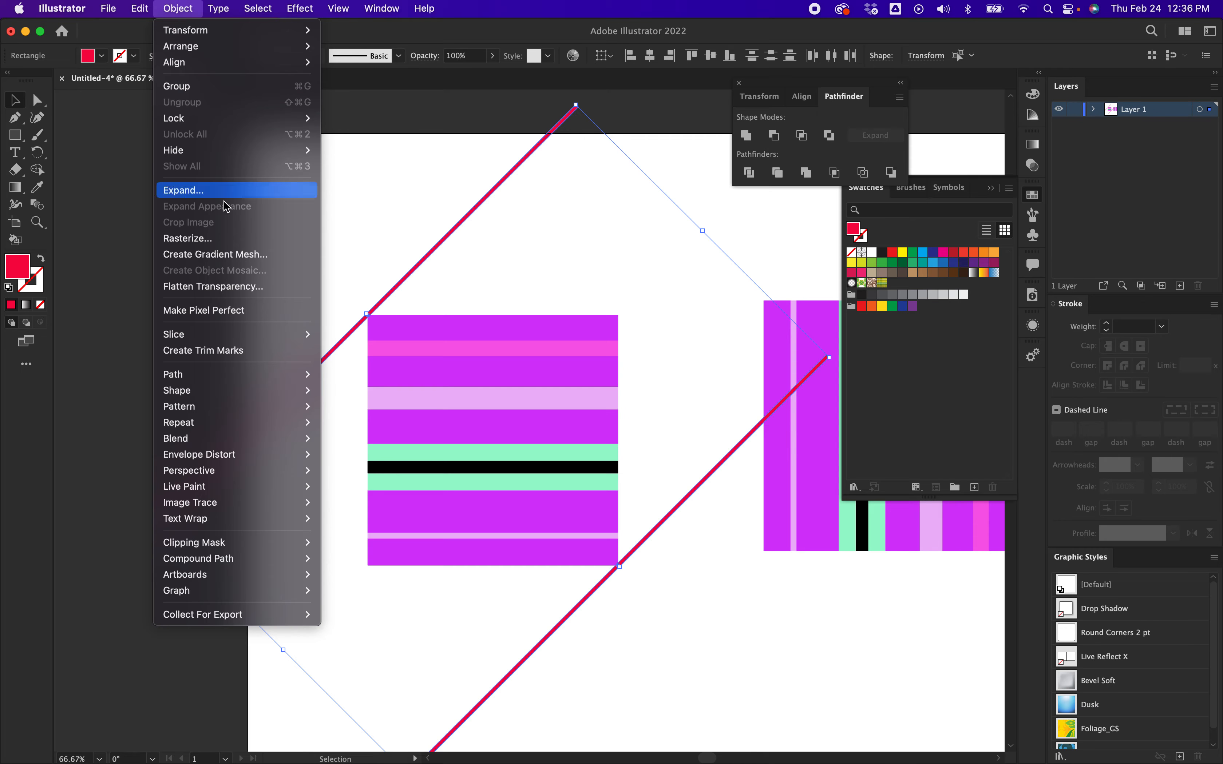
mouse_move(198, 438)
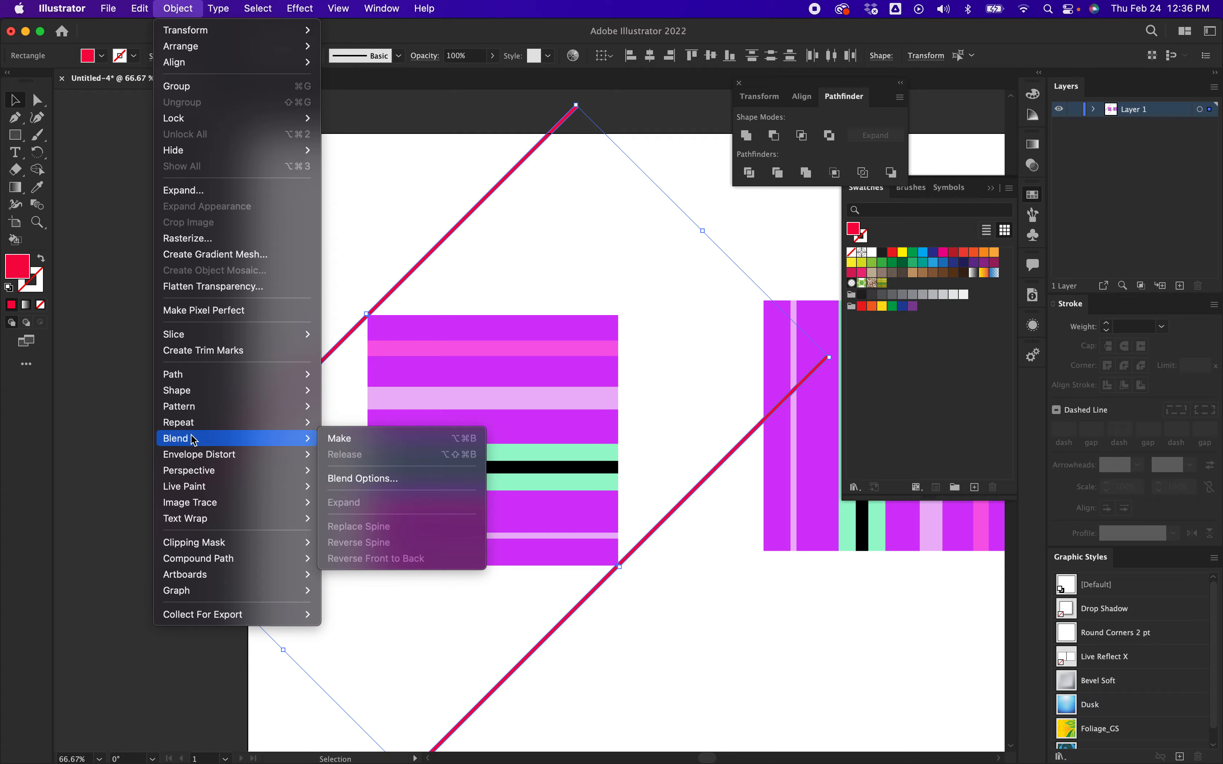
left_click(345, 479)
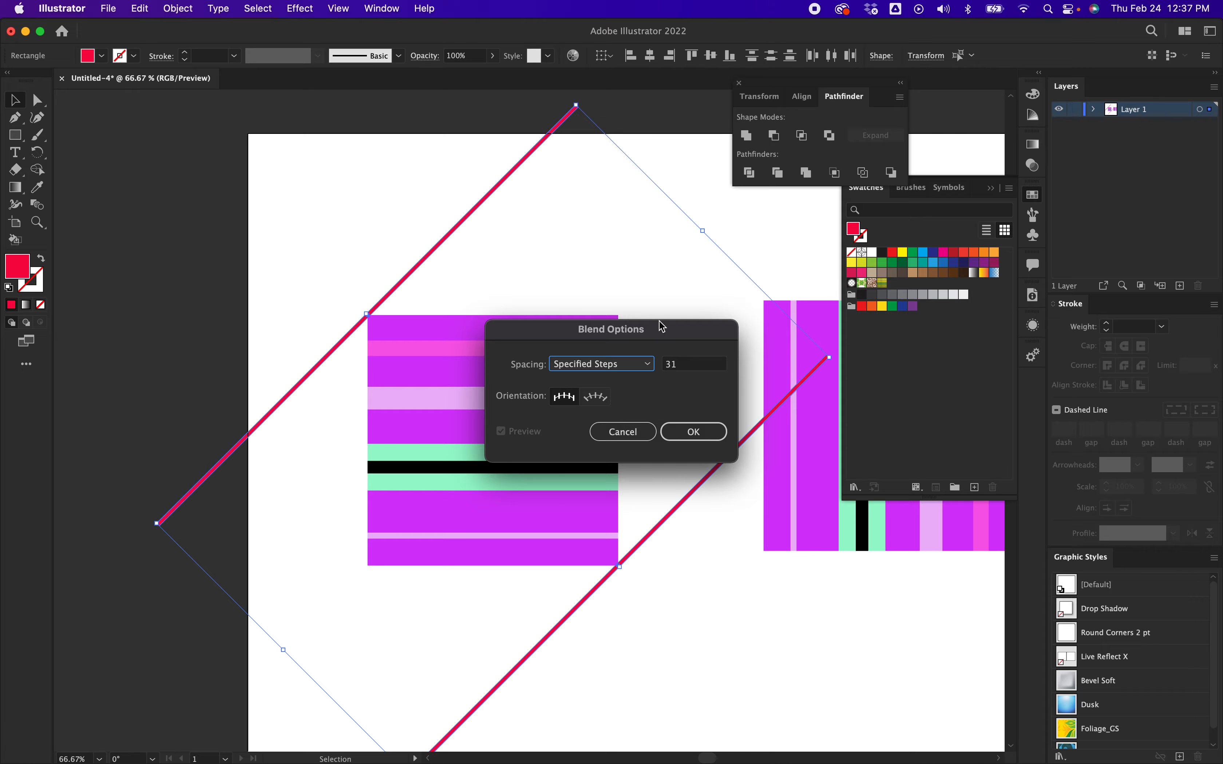
left_click_drag(659, 335, 687, 419)
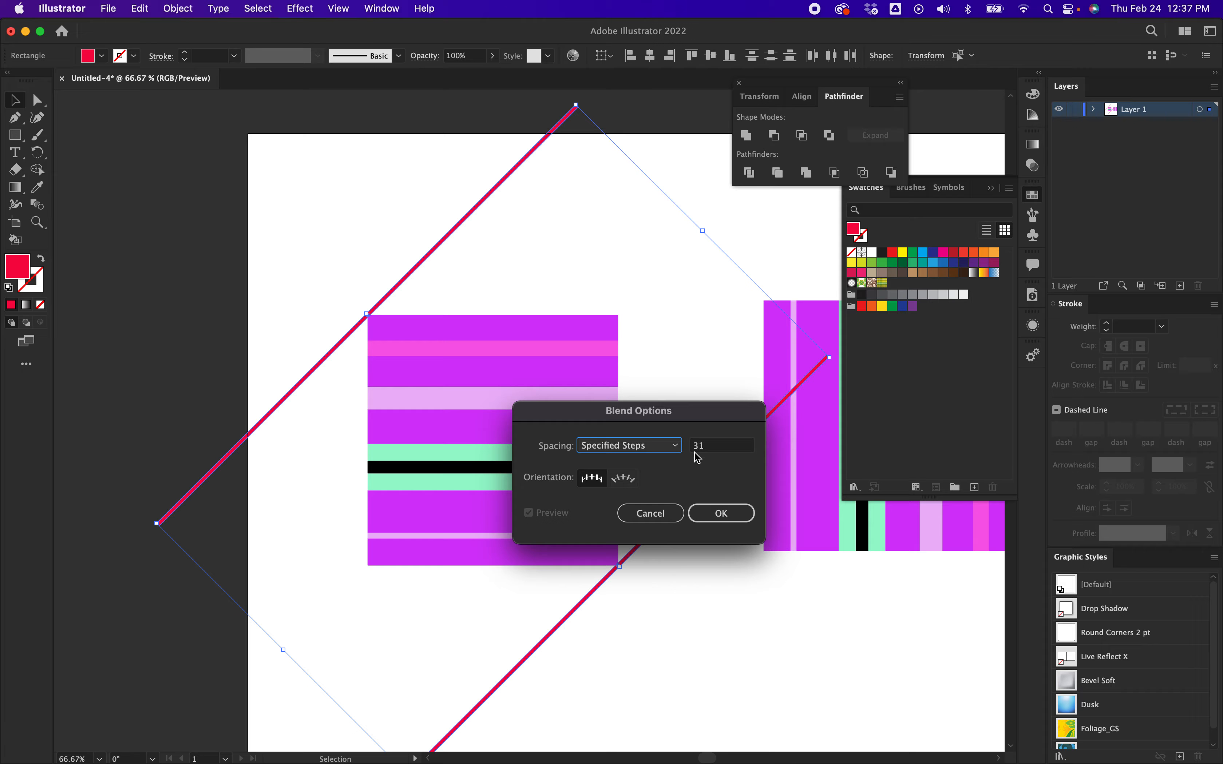
left_click(709, 515)
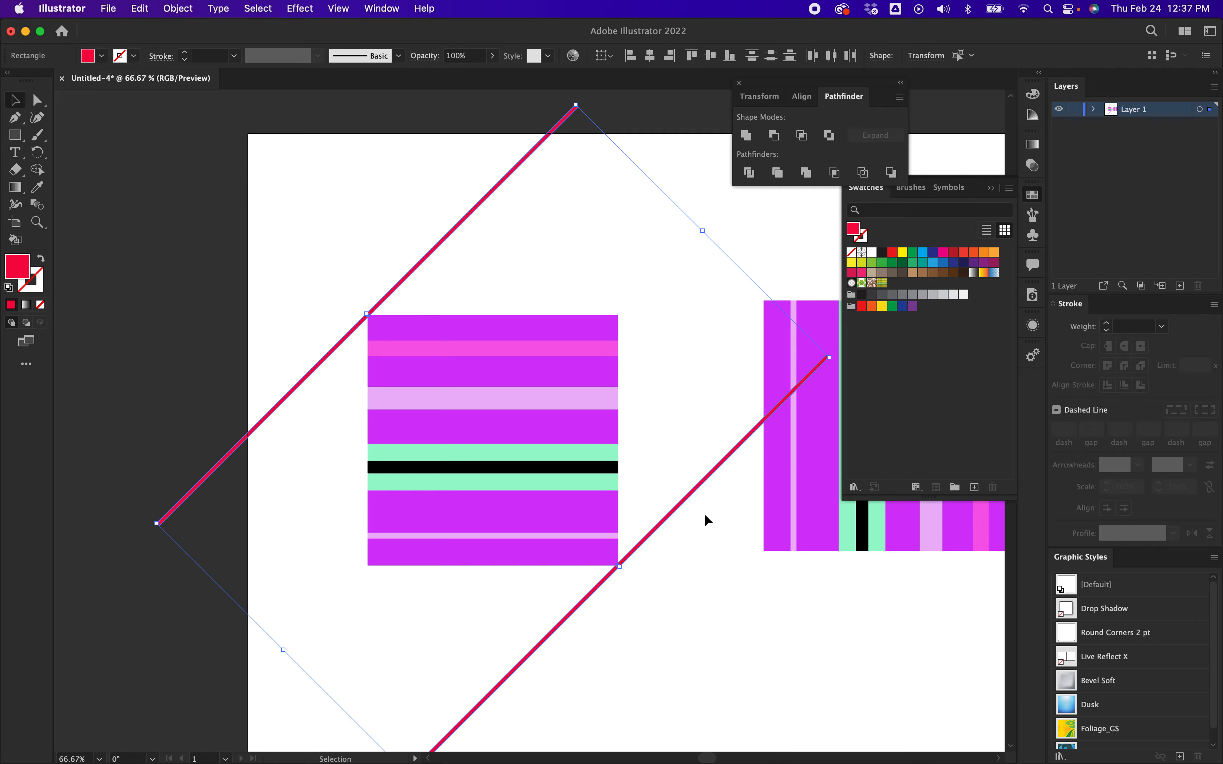
Try a blend of the two red strips with 31 steps, and undo it.
left_click(178, 9)
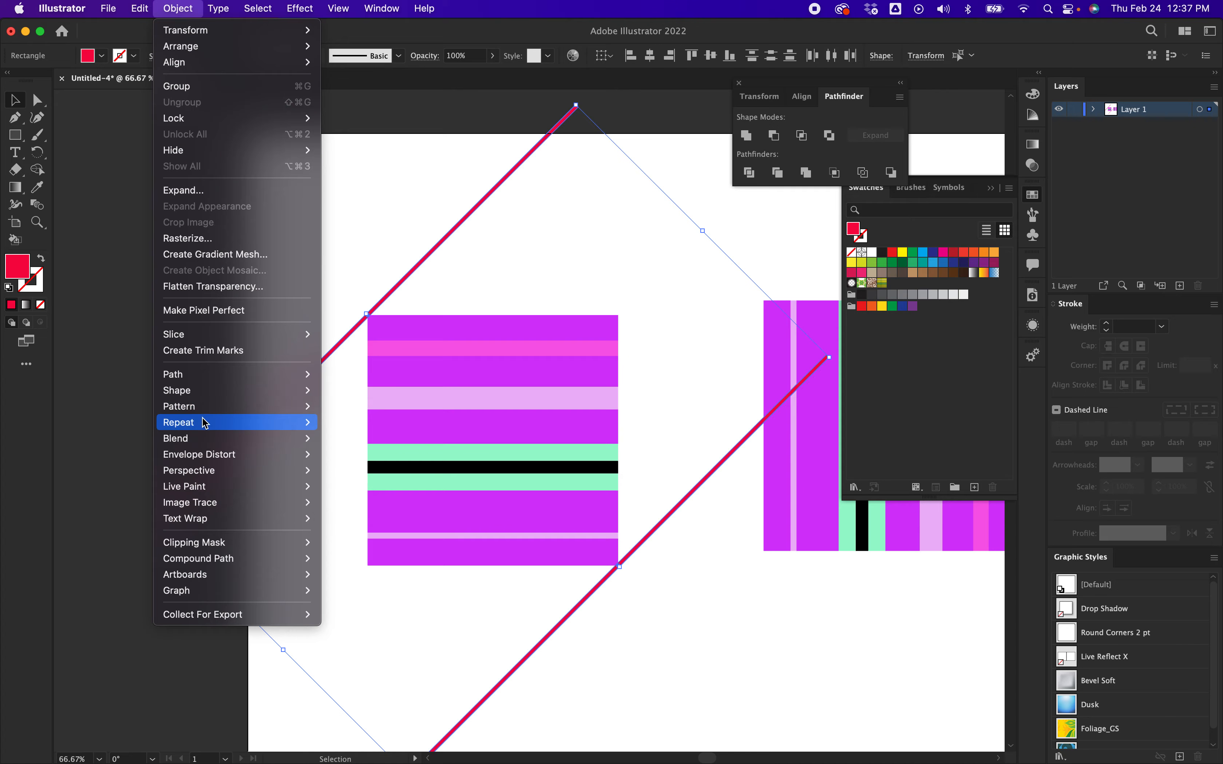
mouse_move(205, 423)
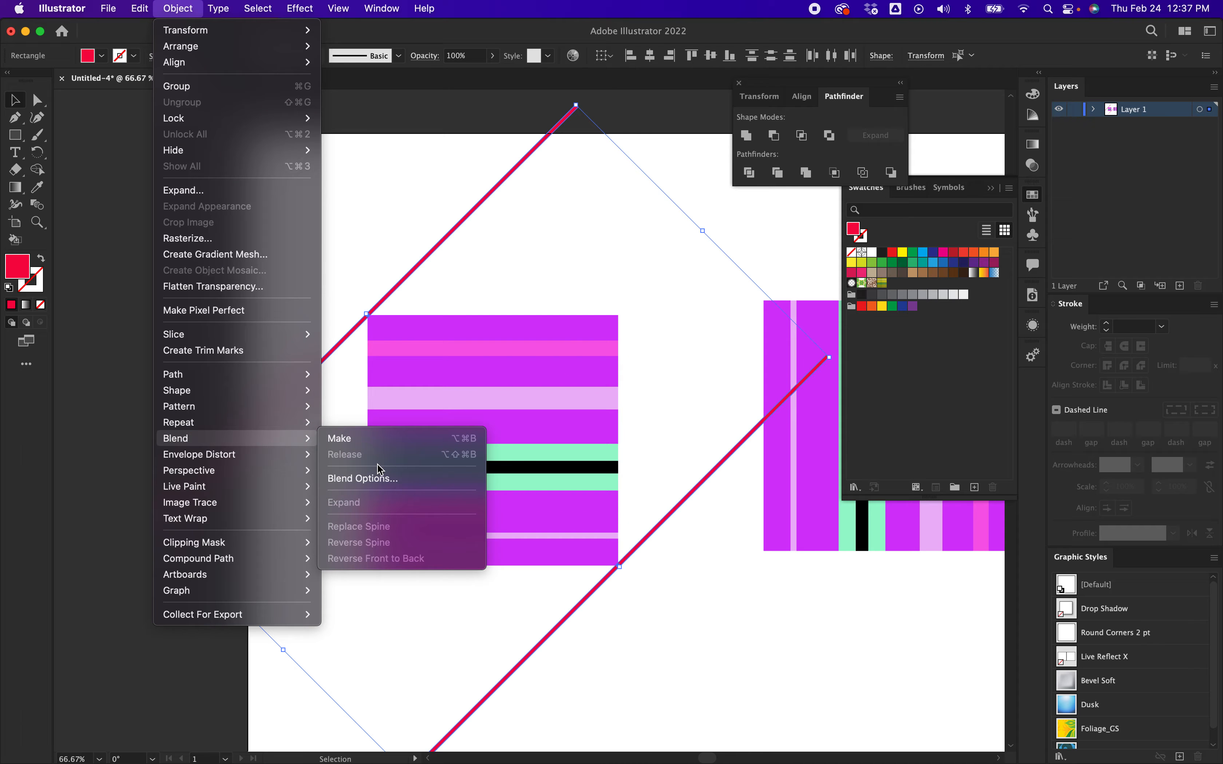
left_click(352, 440)
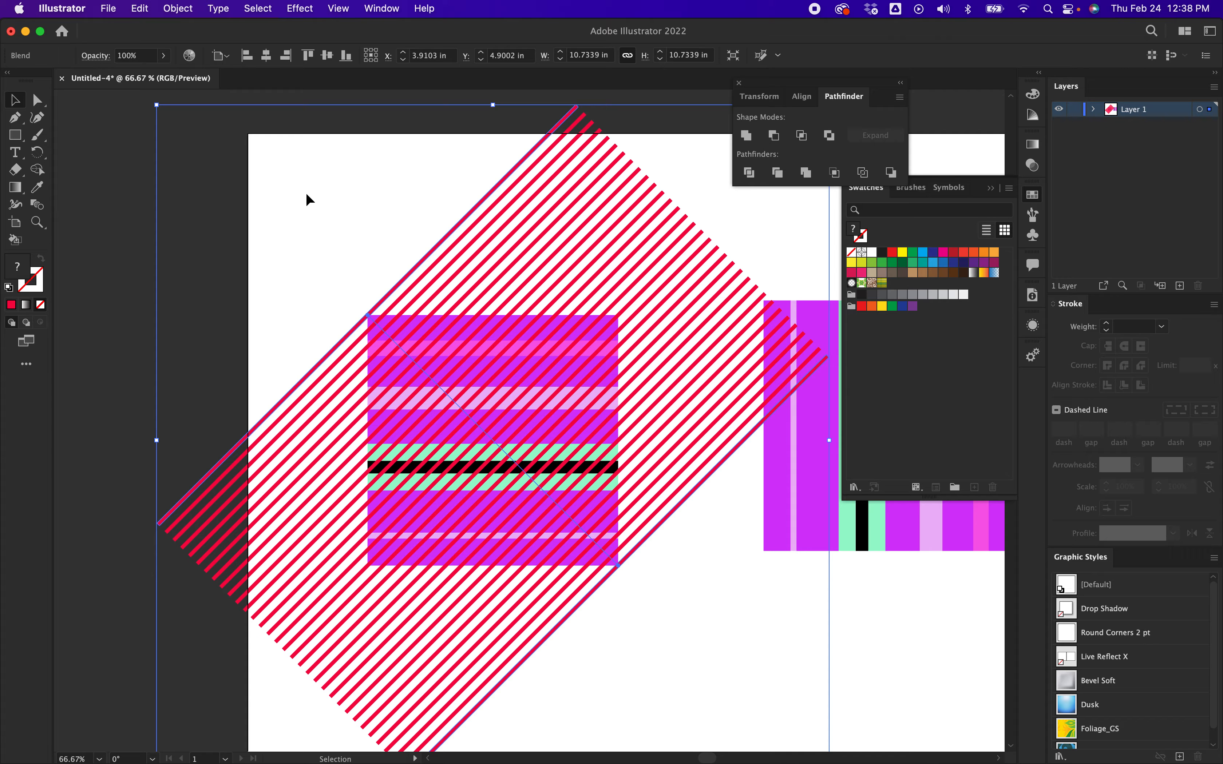
key("super+z")
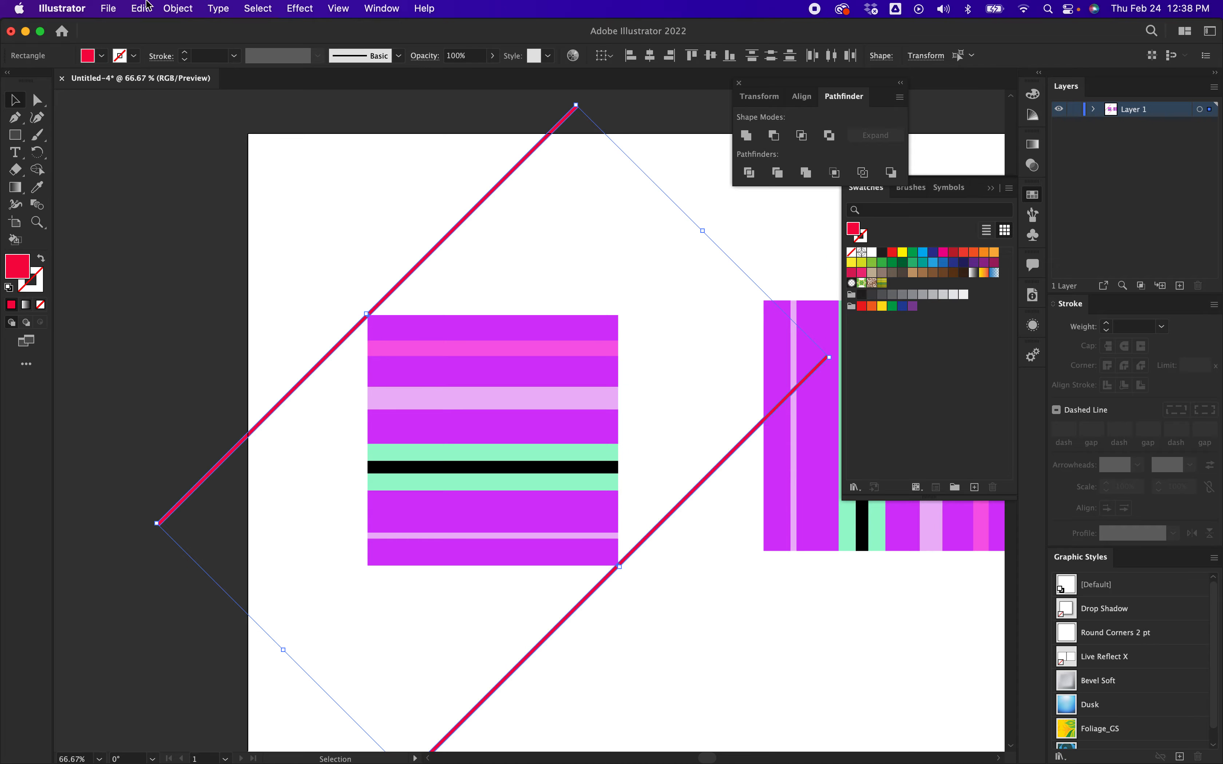
Set the blend options for the two selected strips to 37 specified steps.
left_click(177, 14)
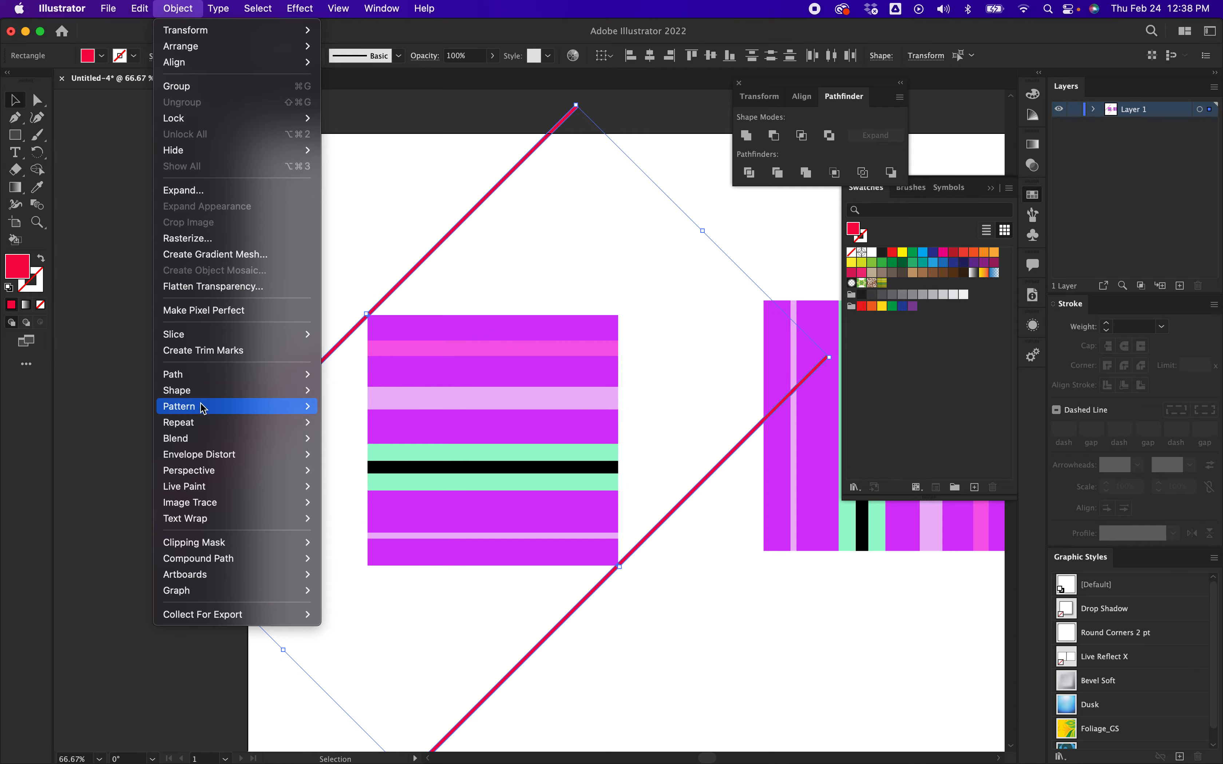
mouse_move(192, 445)
left_click(384, 488)
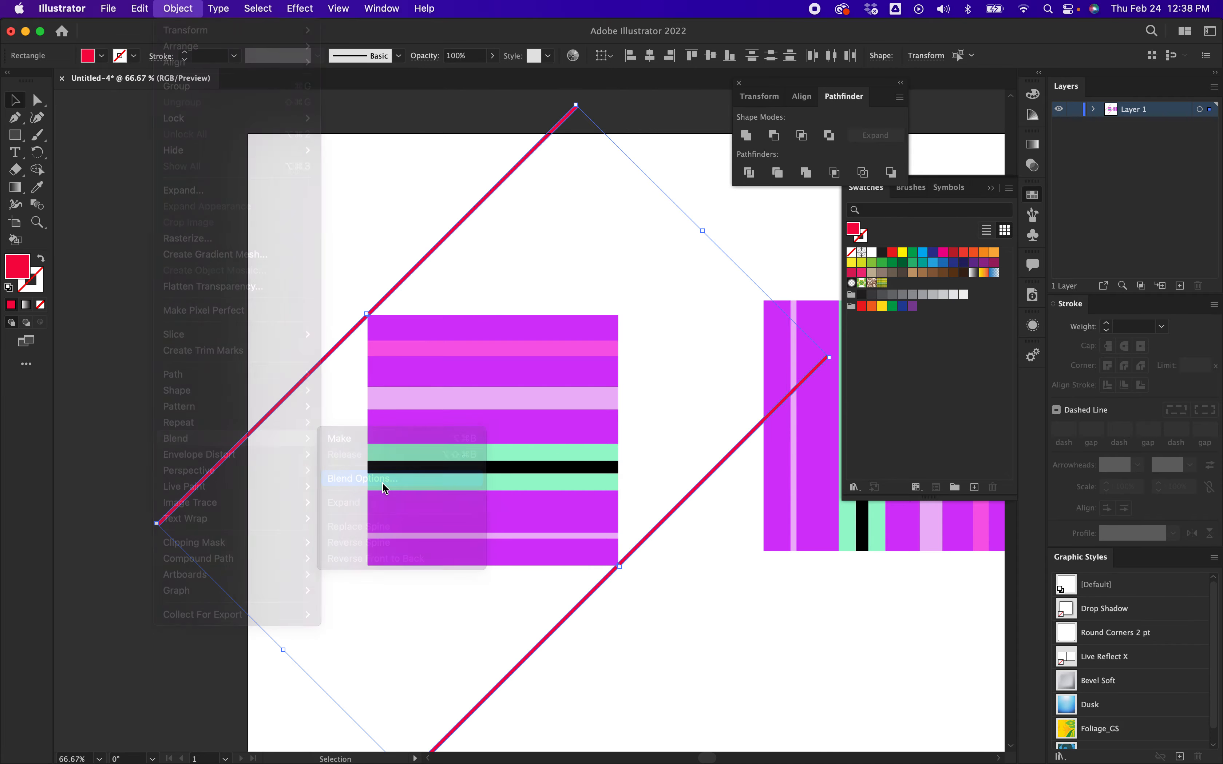
left_click(710, 447)
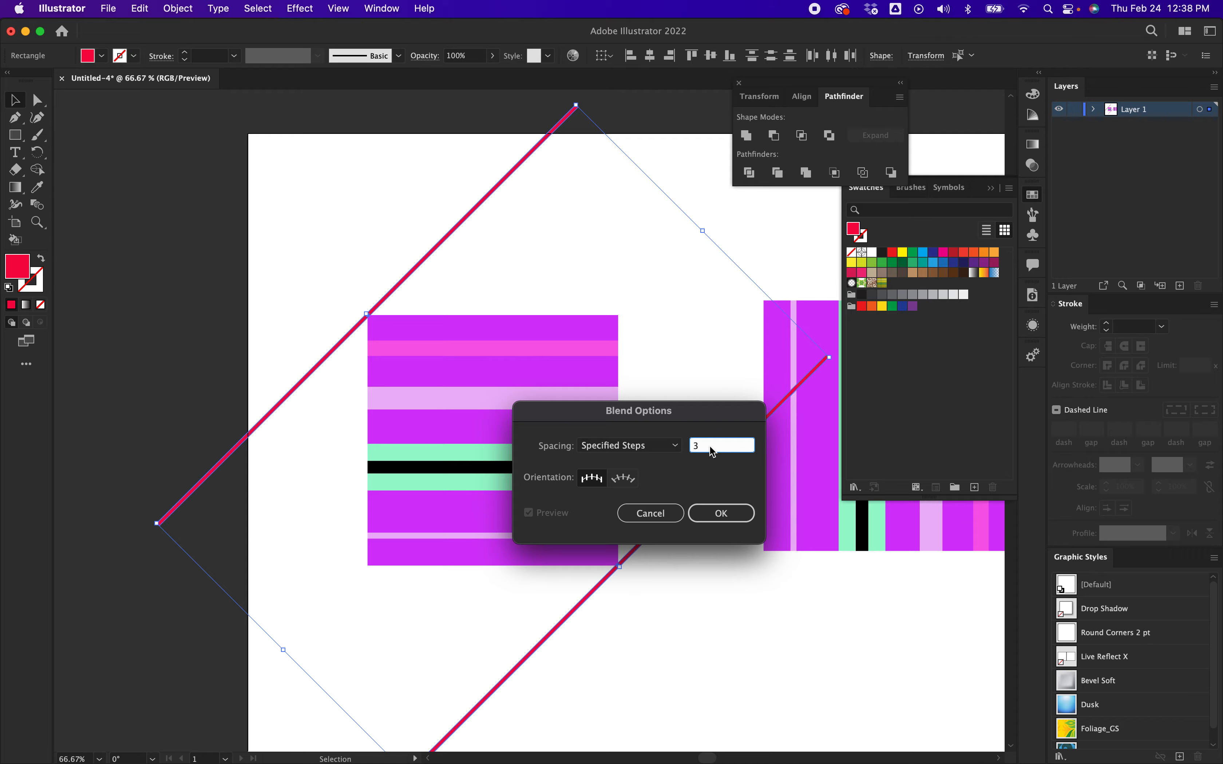
type("7")
left_click(720, 522)
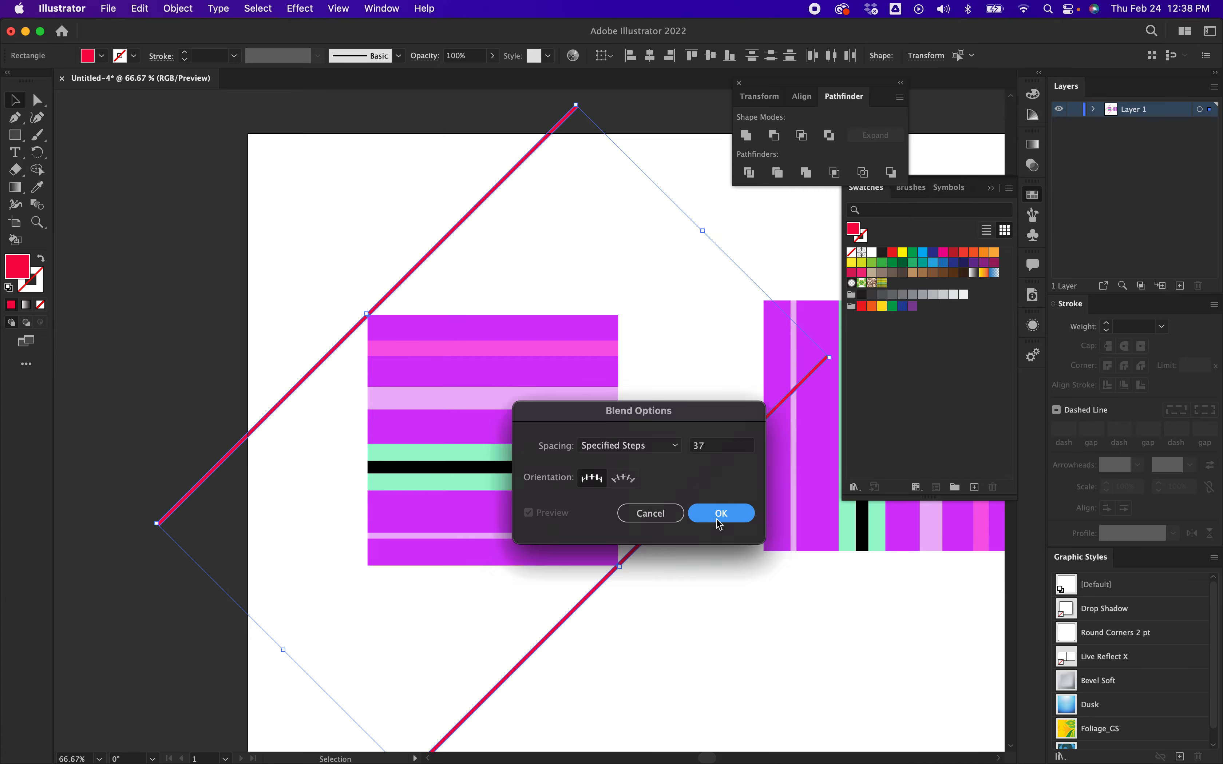
Try a blend of the two red strips with 37 steps, and undo it.
left_click(178, 9)
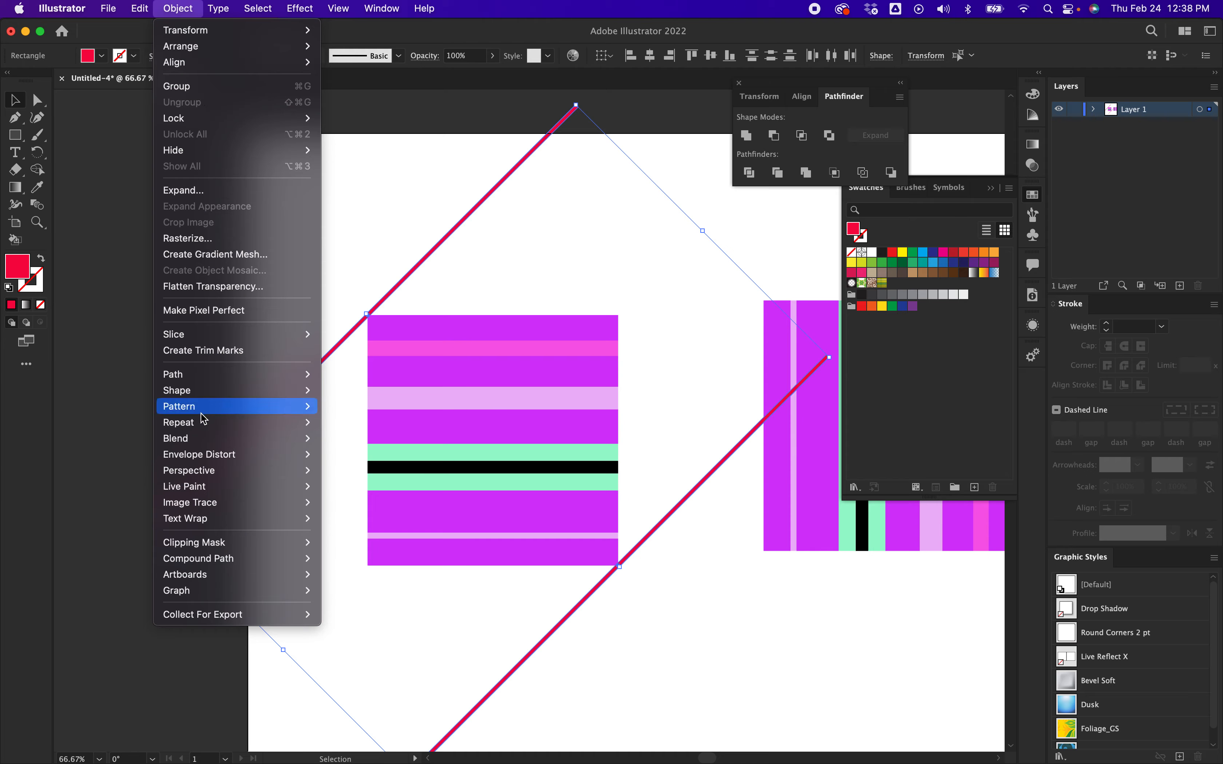
mouse_move(202, 438)
left_click(356, 439)
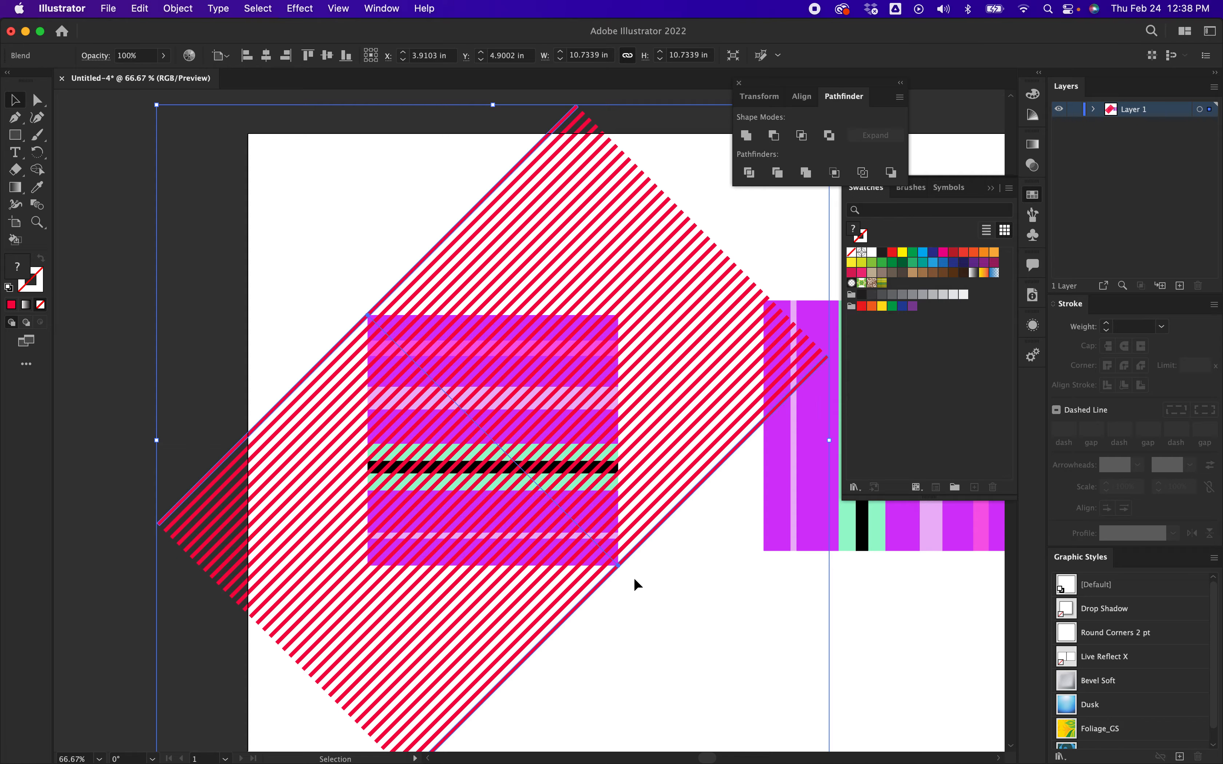
key("super+z")
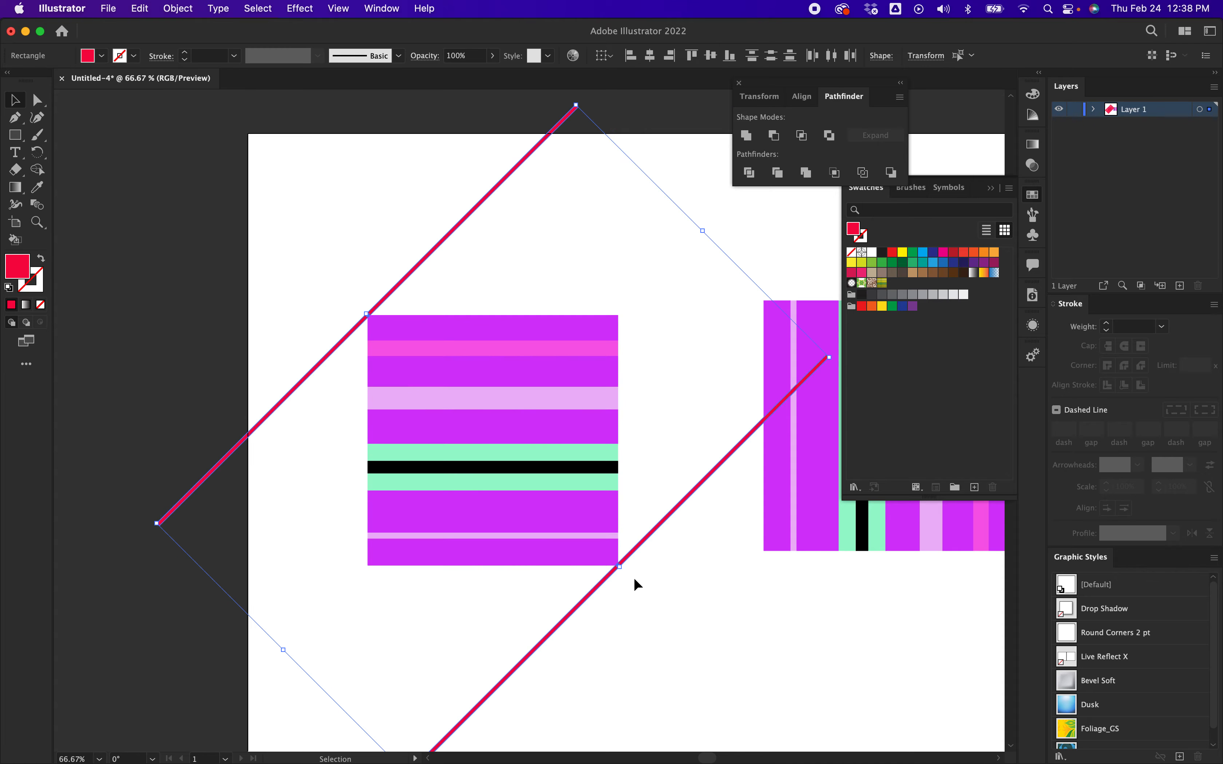
Change the number of specified steps in the blend options for the two selected red diagonal strips.
left_click(178, 8)
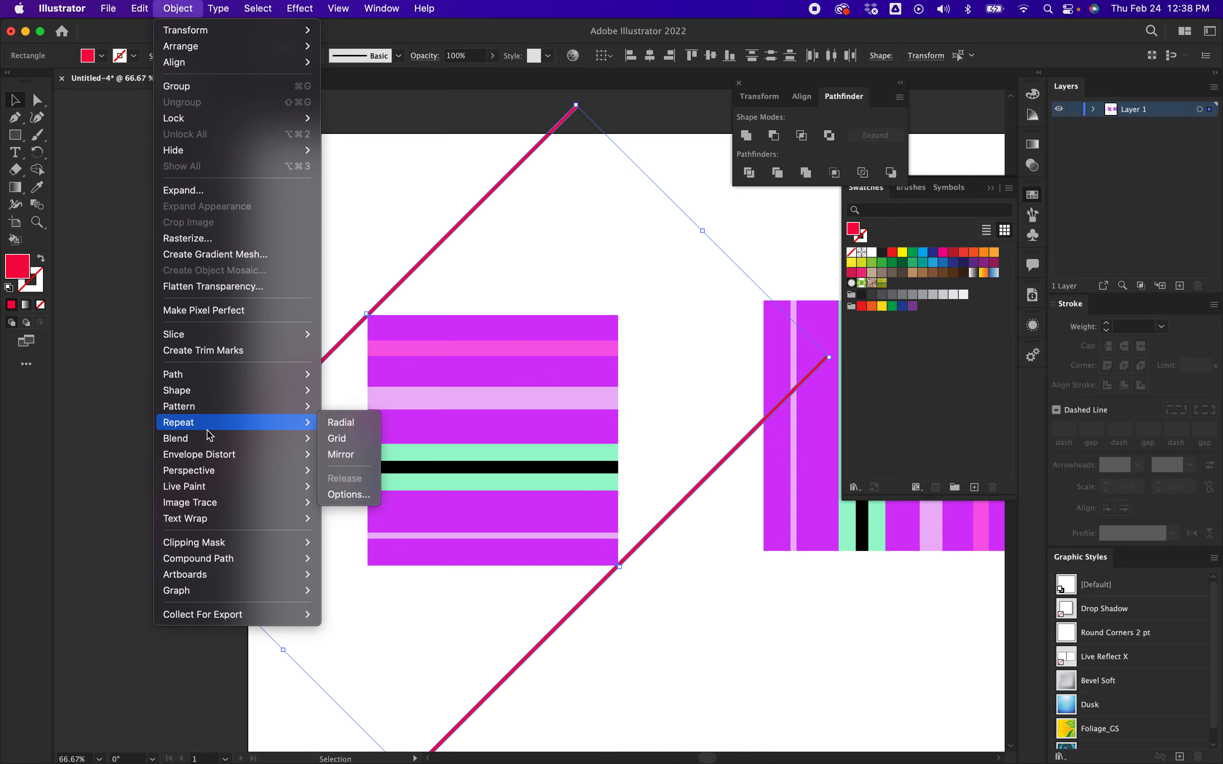
mouse_move(228, 438)
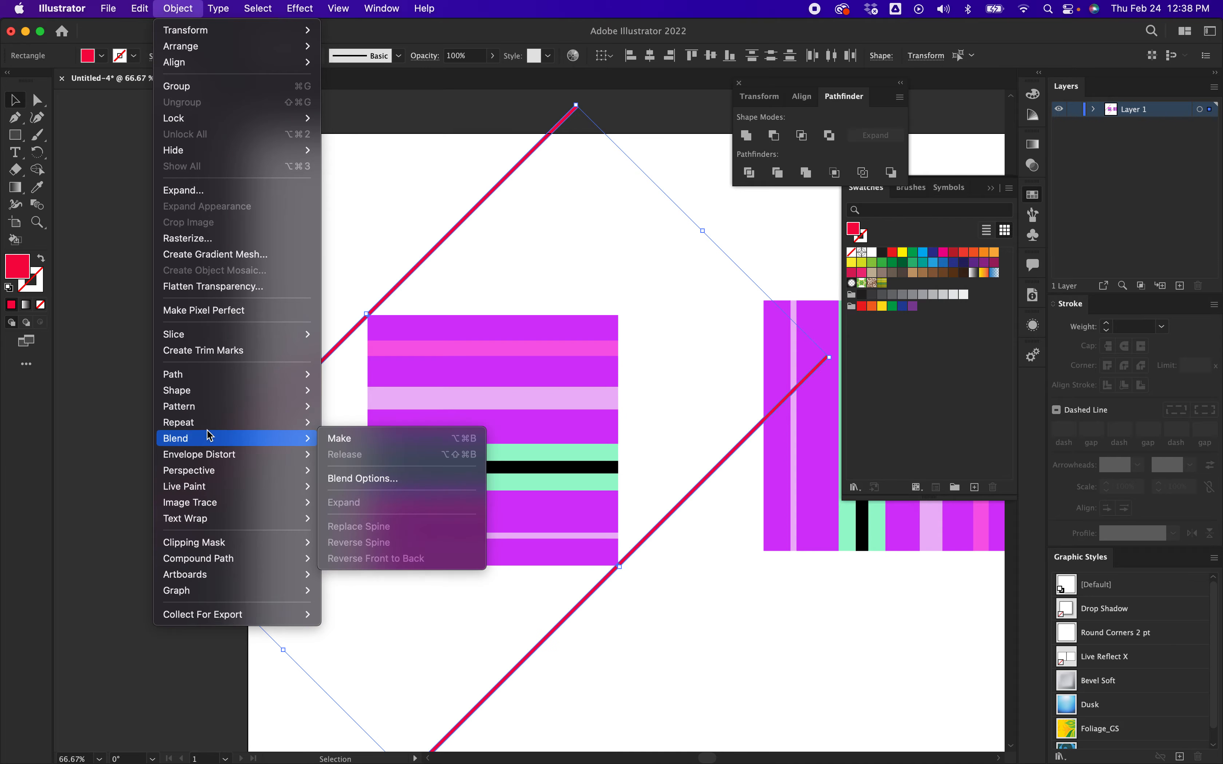
left_click(372, 479)
left_click(713, 448)
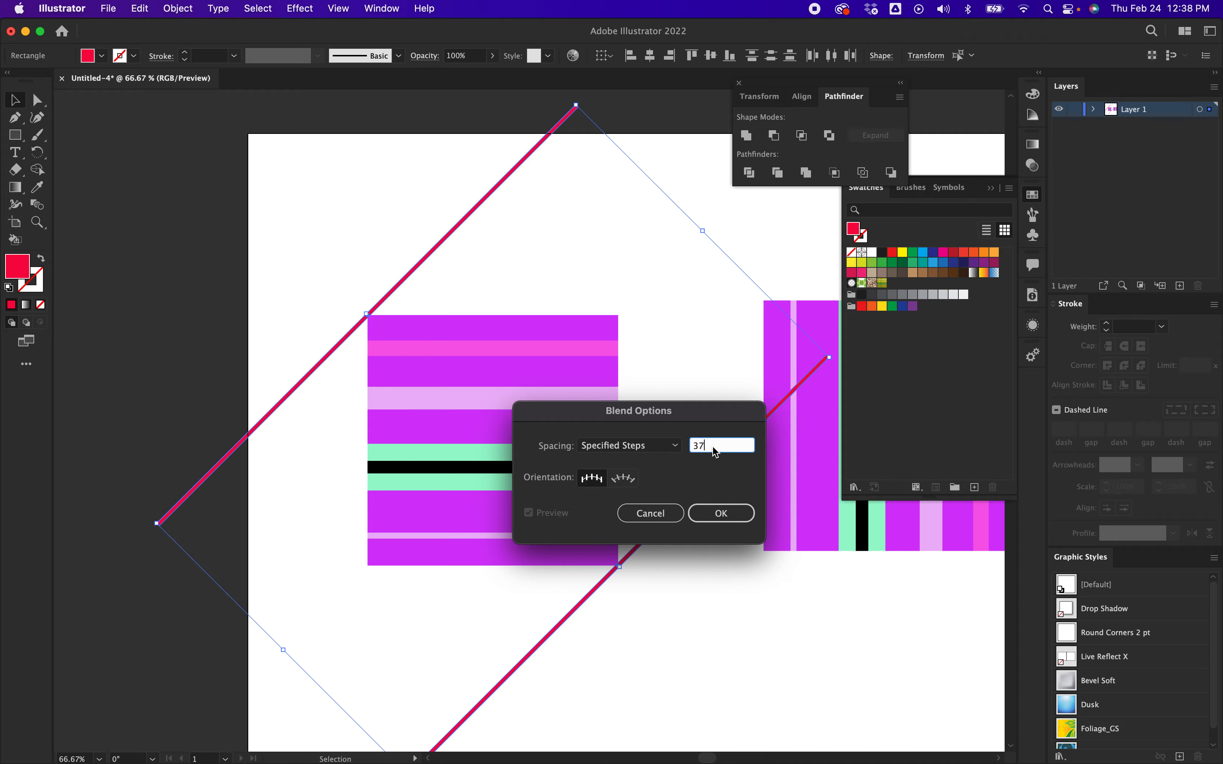
key("BackSpace")
key("BackSpace")
type("10")
left_click(733, 514)
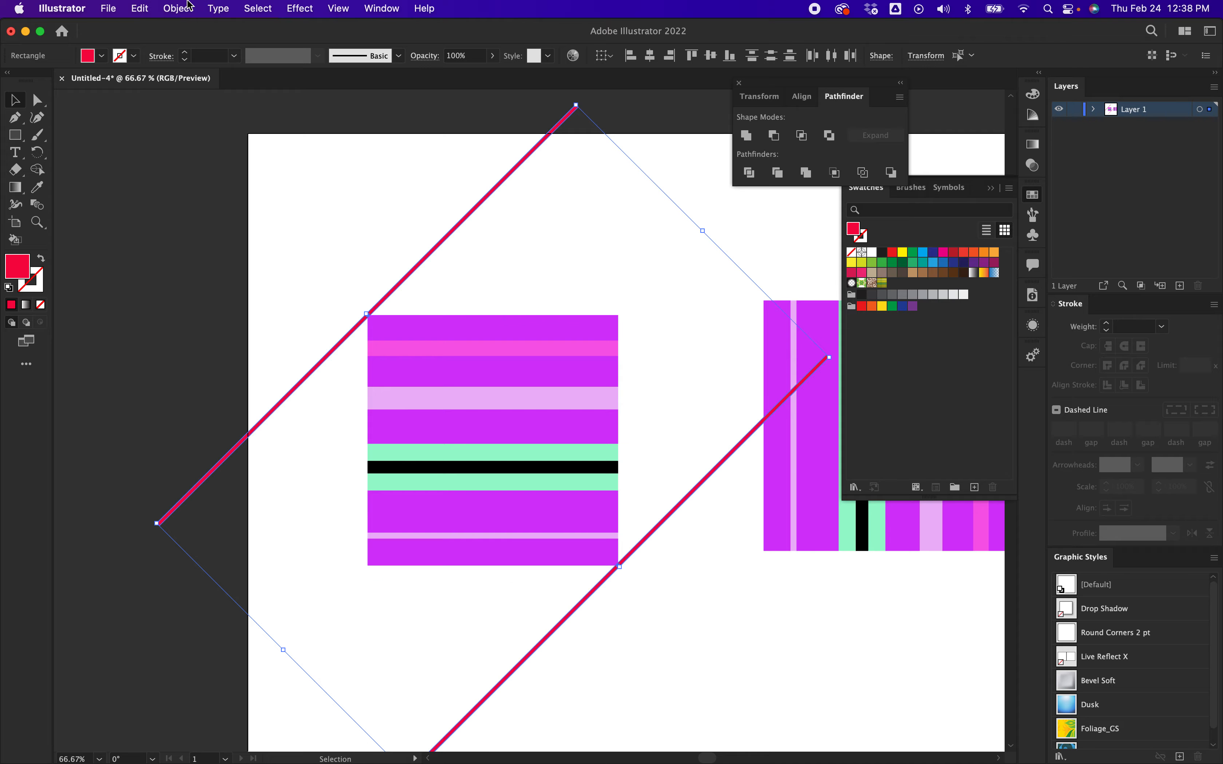
Make a blend between the two red diagonal strips across the horizontally striped square and deselect it.
left_click(178, 8)
mouse_move(182, 446)
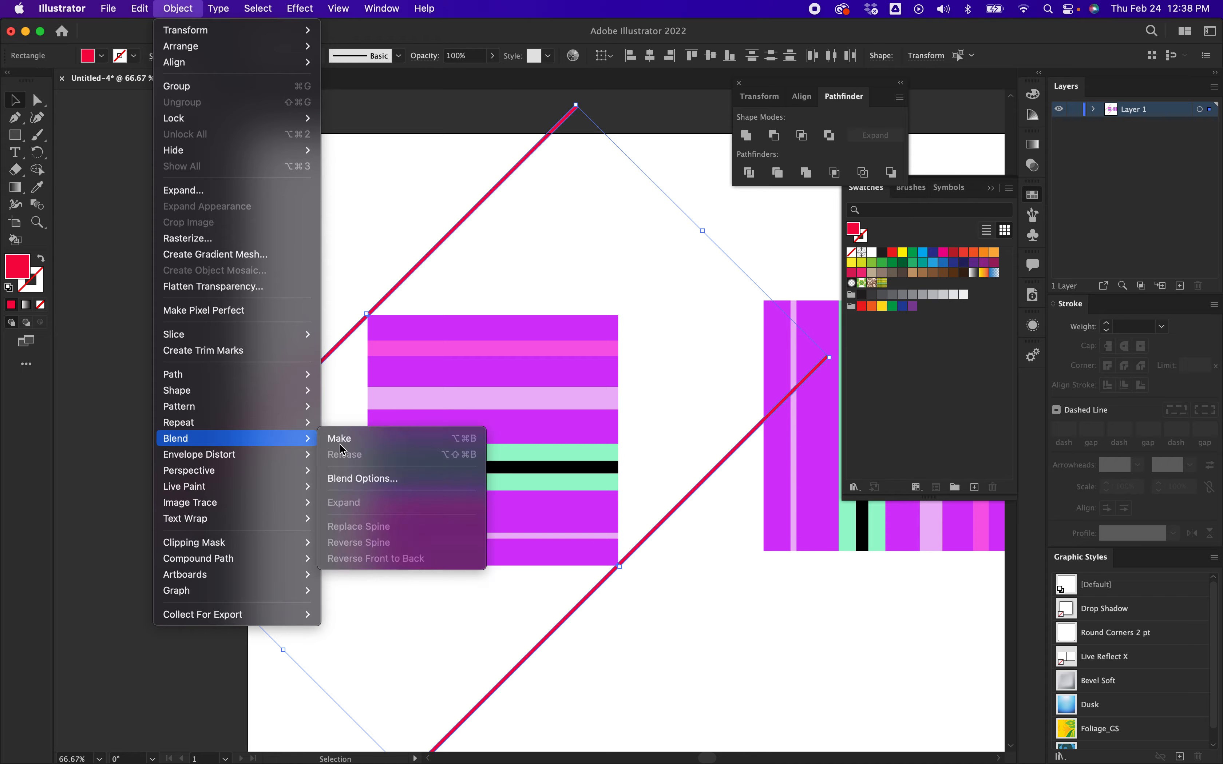
left_click(371, 441)
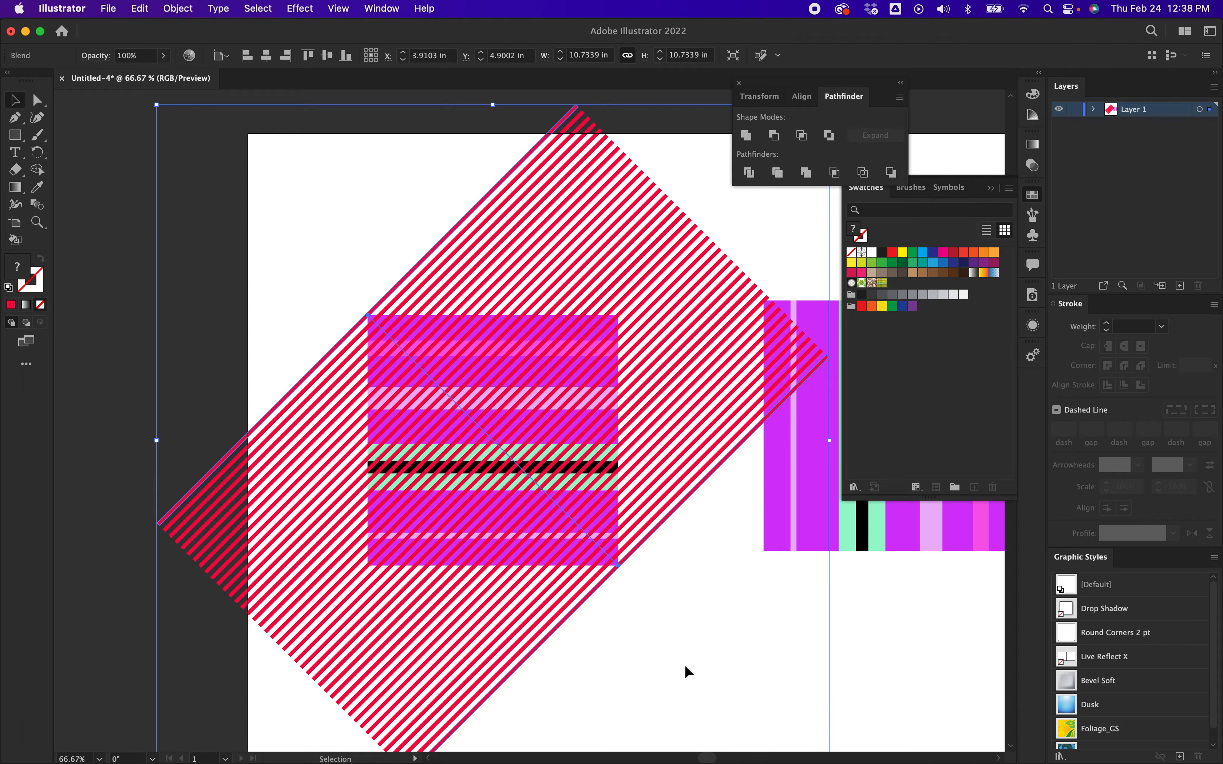
left_click(859, 629)
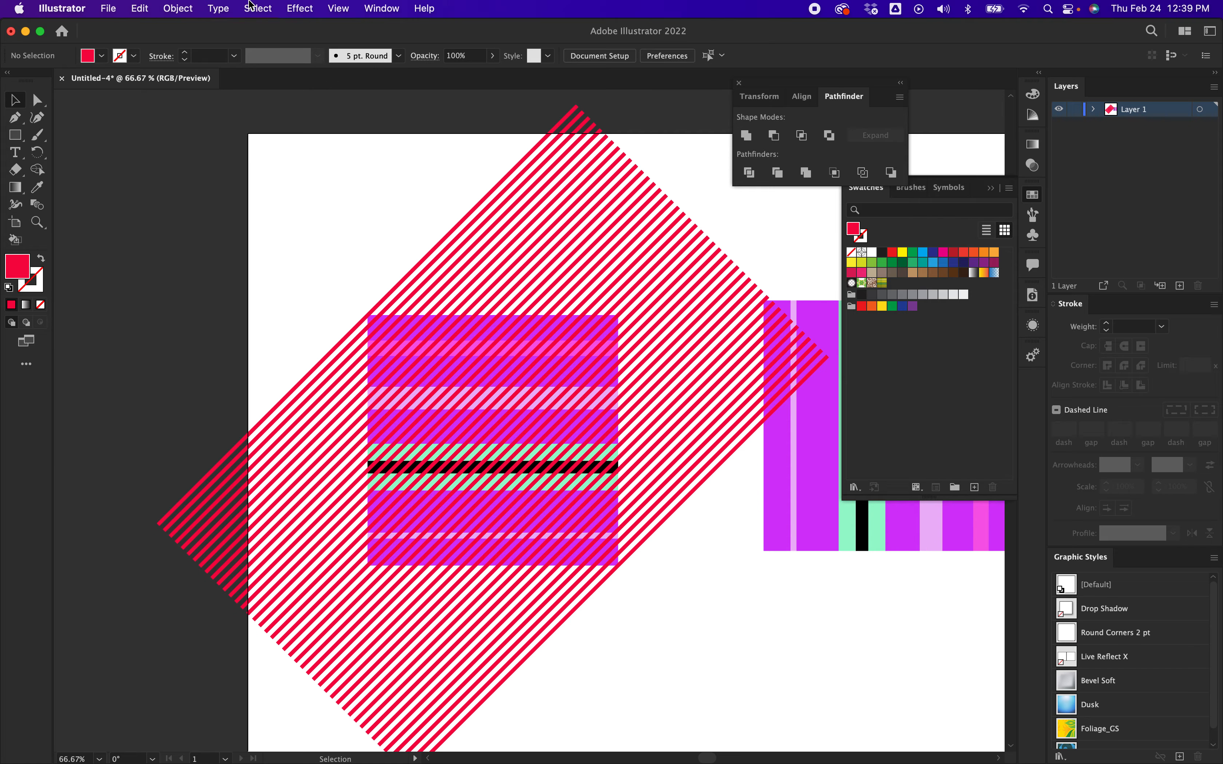
Expand the red strip blend with Object and Fill enabled, and deselect it.
left_click_drag(416, 215, 757, 287)
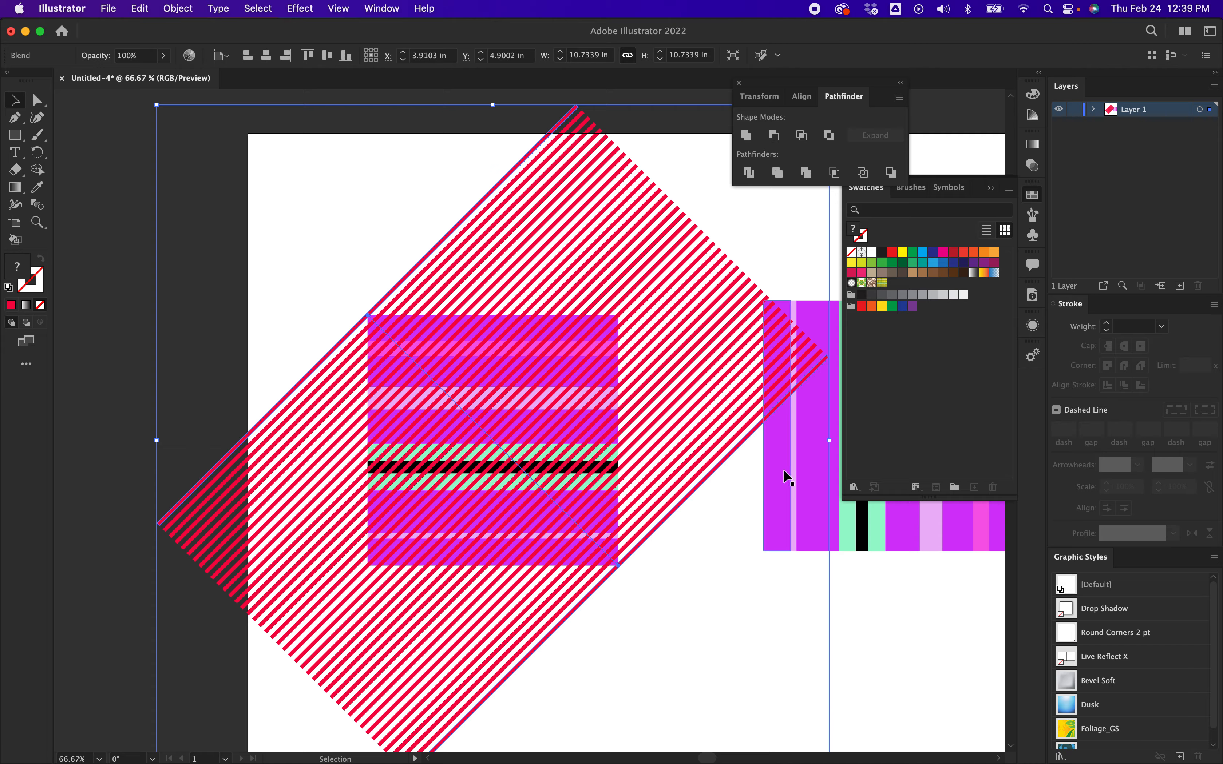
left_click(192, 15)
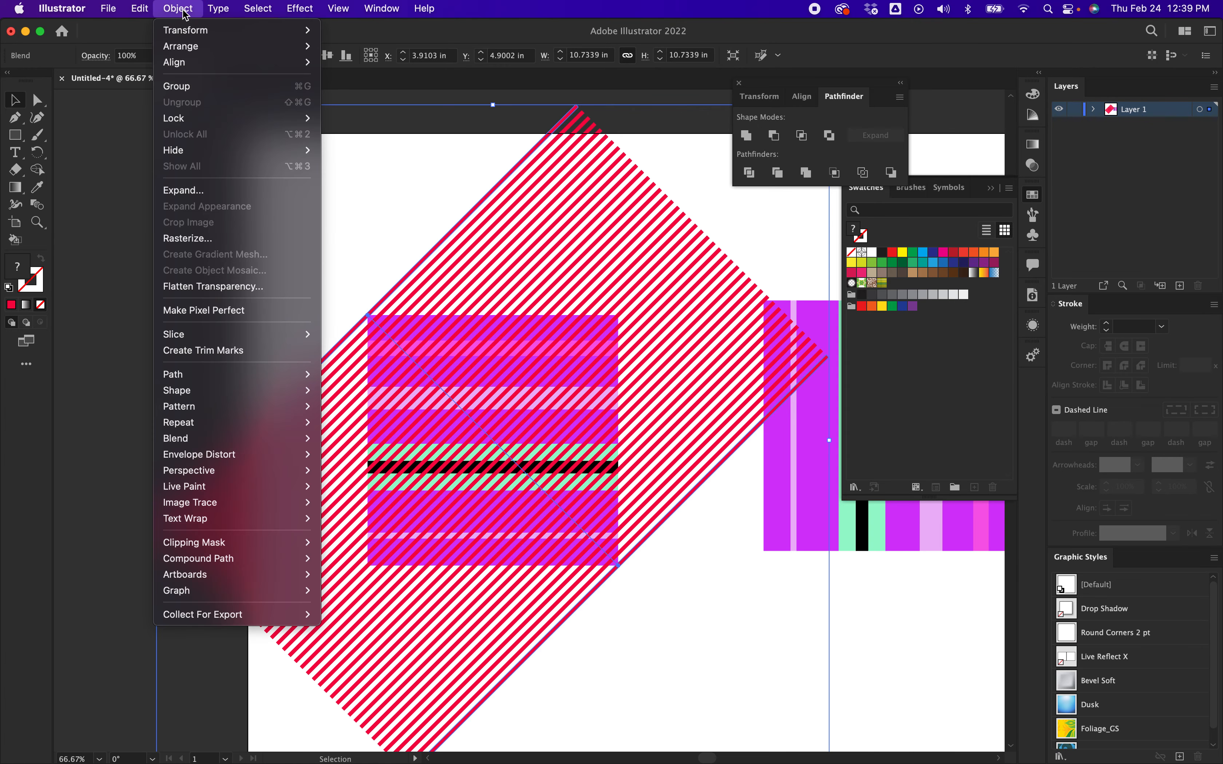
left_click(183, 192)
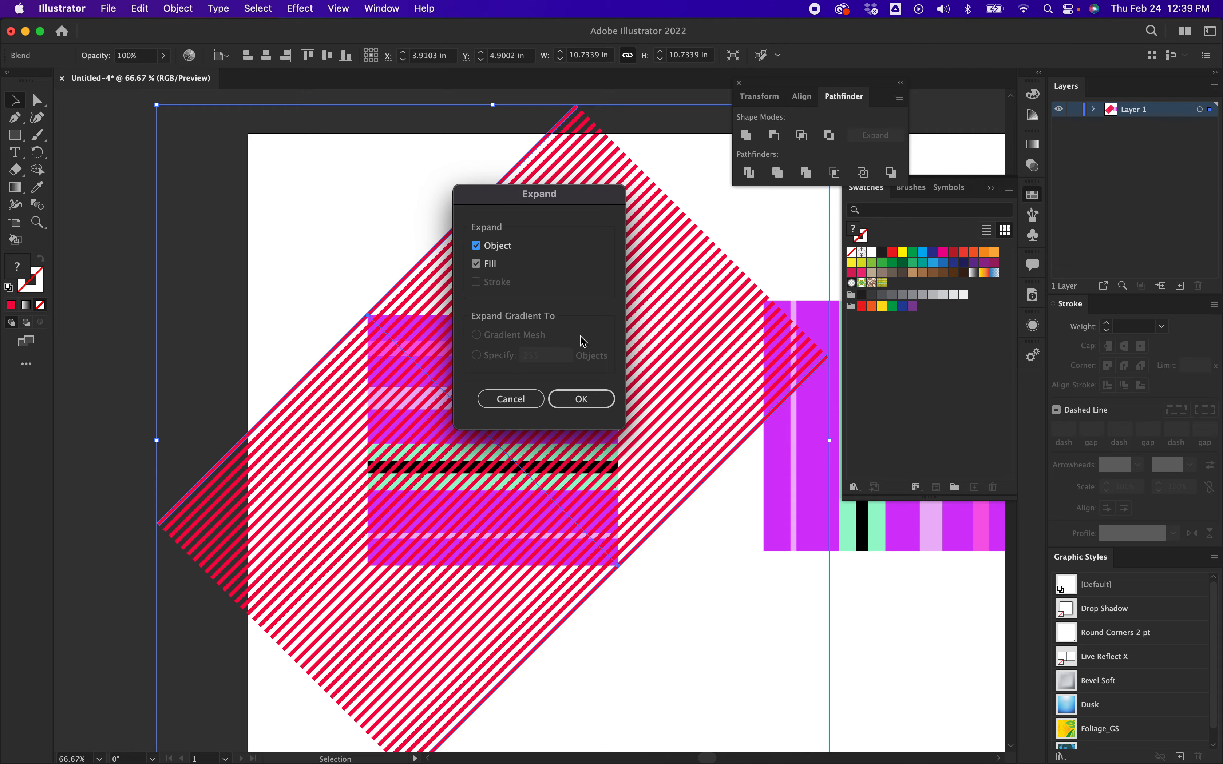
left_click(583, 400)
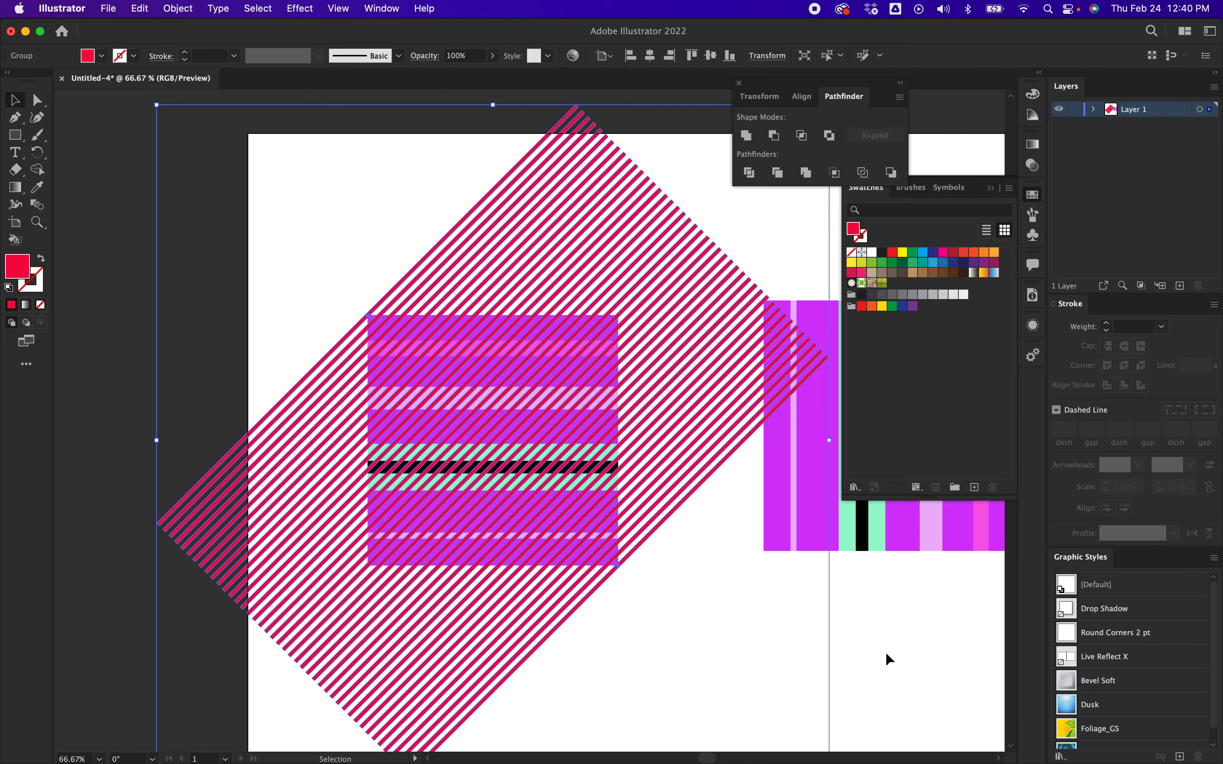
left_click(858, 622)
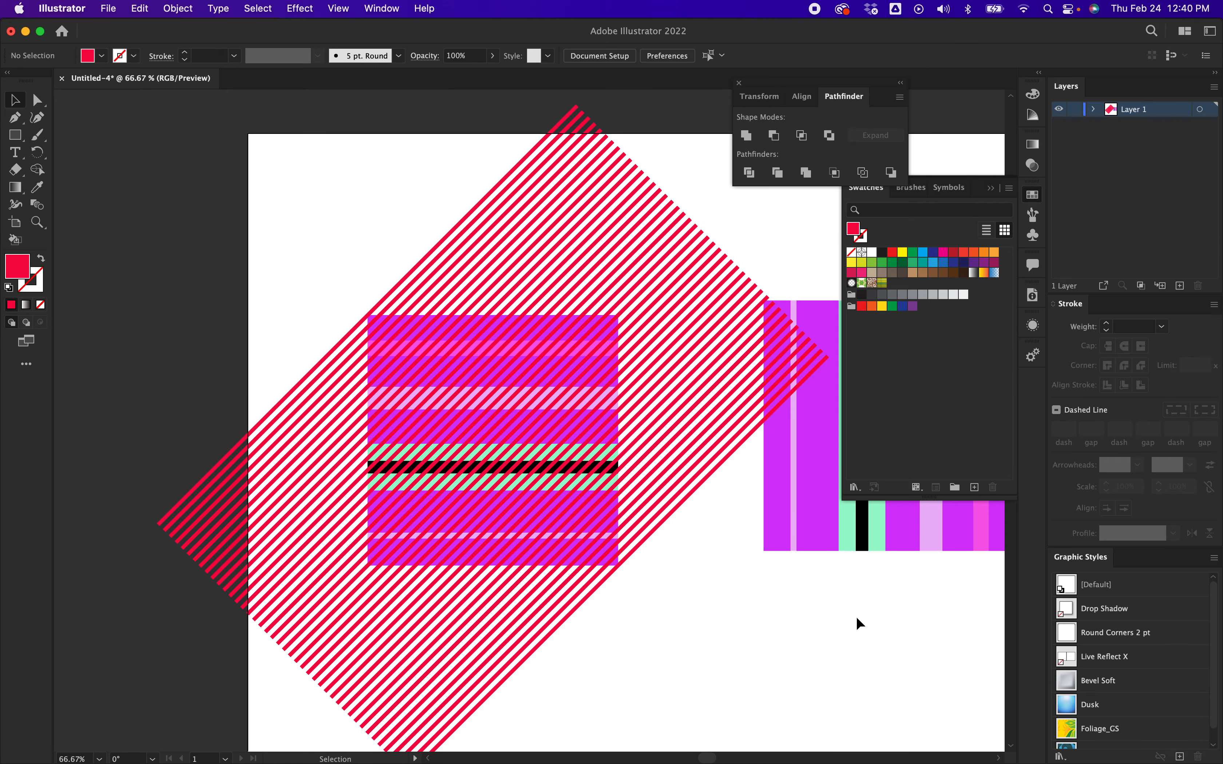
Select the expanded red strips with the horizontally striped square and divide them with the Pathfinder.
left_click_drag(308, 252, 658, 618)
left_click_drag(656, 616, 653, 614)
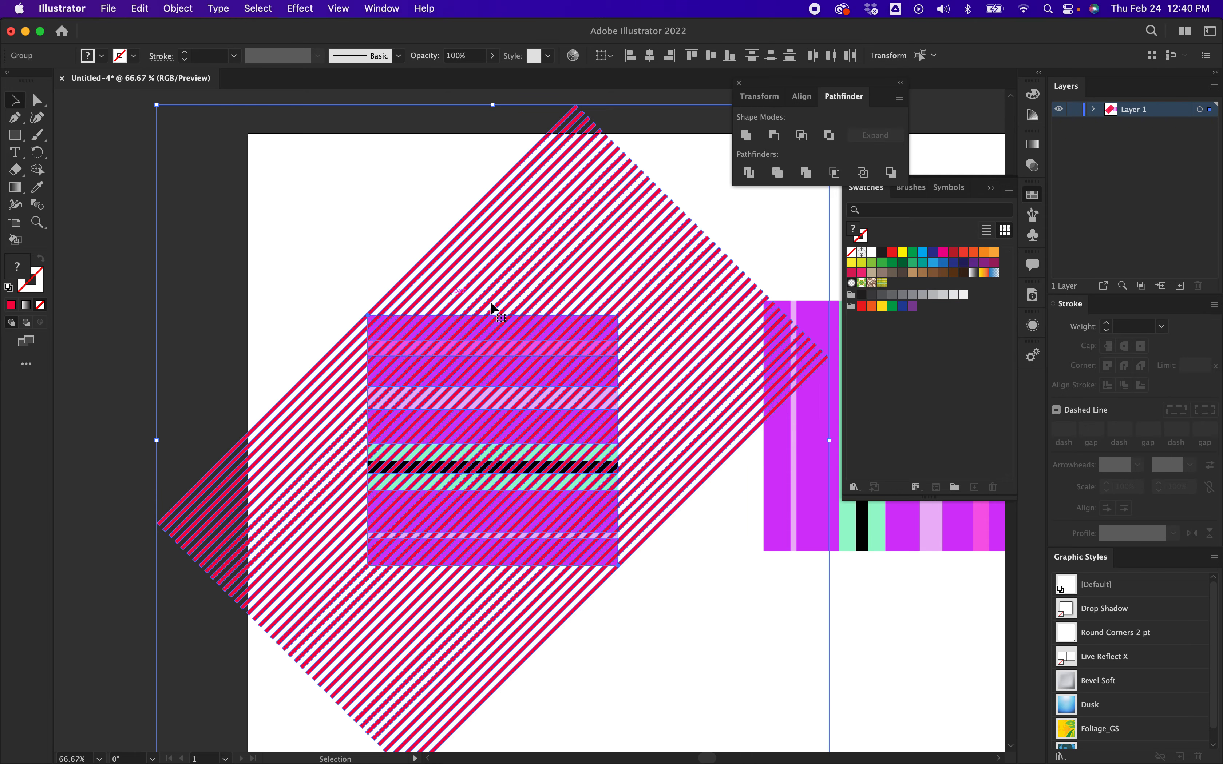
left_click(749, 173)
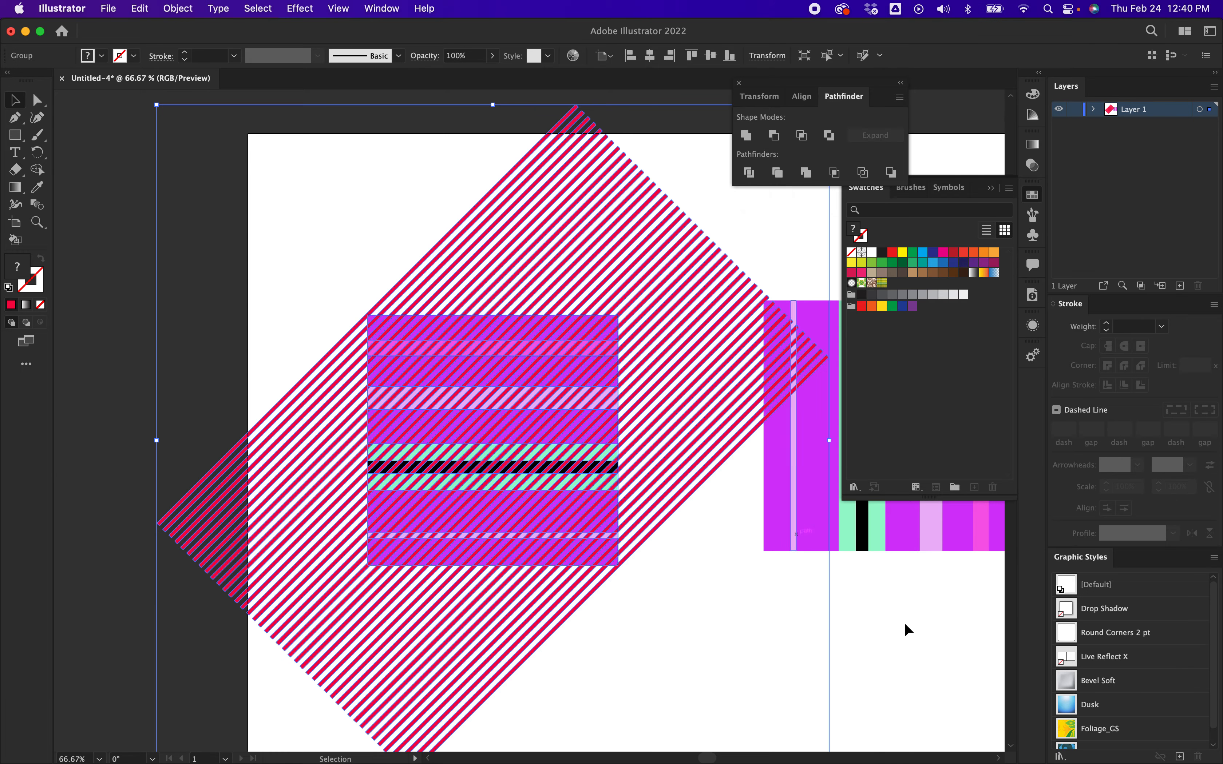
left_click(877, 597)
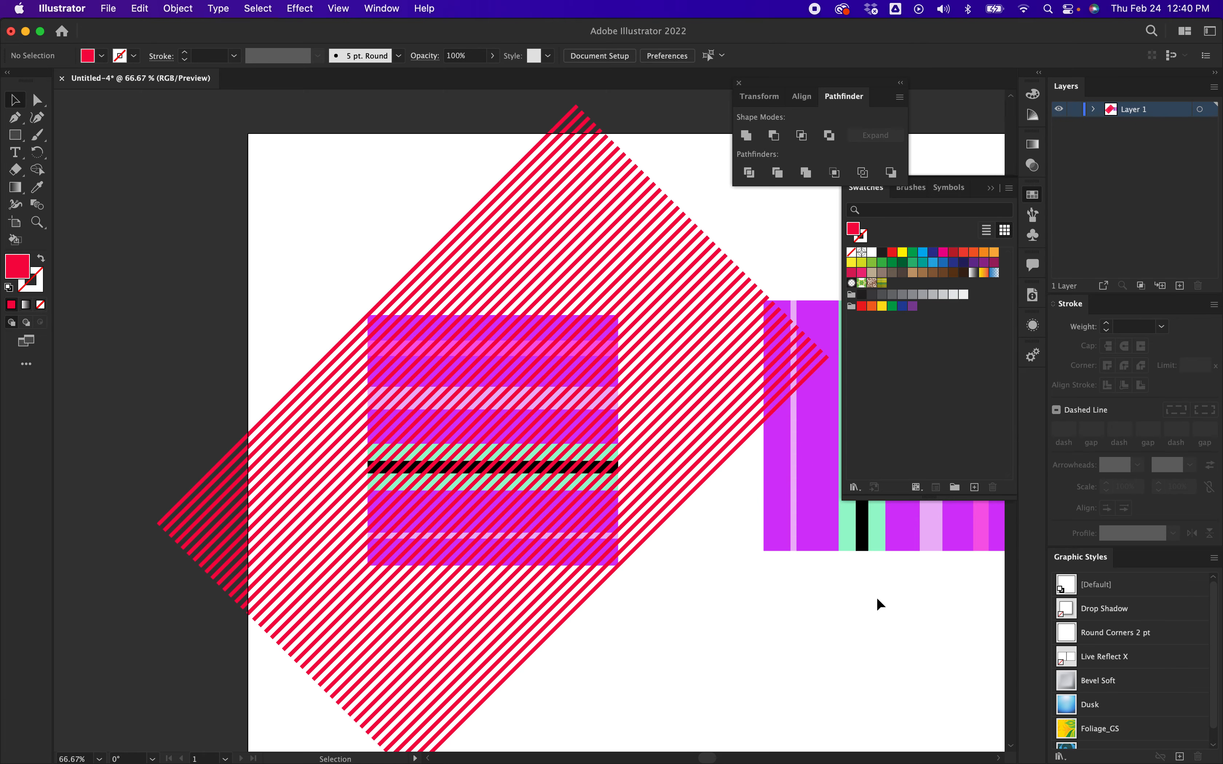
Select the divided square and strips, ungroup them, and clear the selection.
left_click_drag(340, 254, 574, 534)
left_click_drag(631, 620, 636, 618)
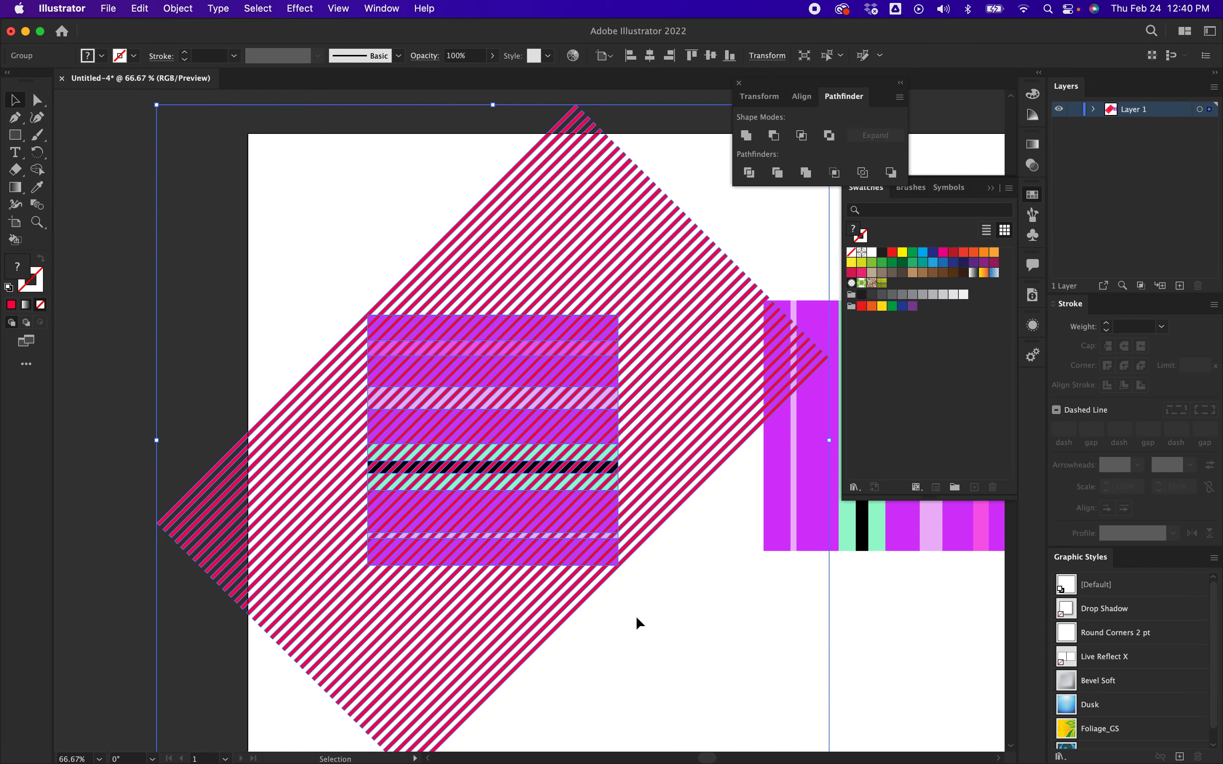
right_click(513, 441)
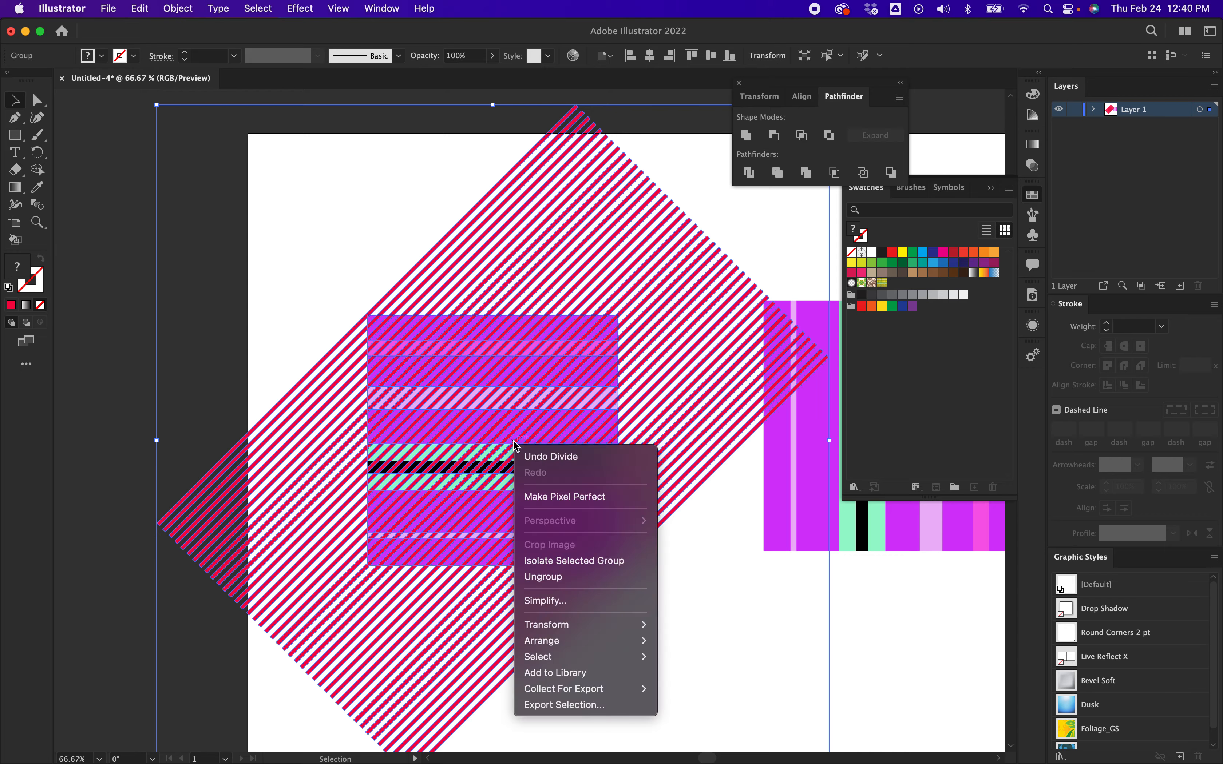
left_click(544, 578)
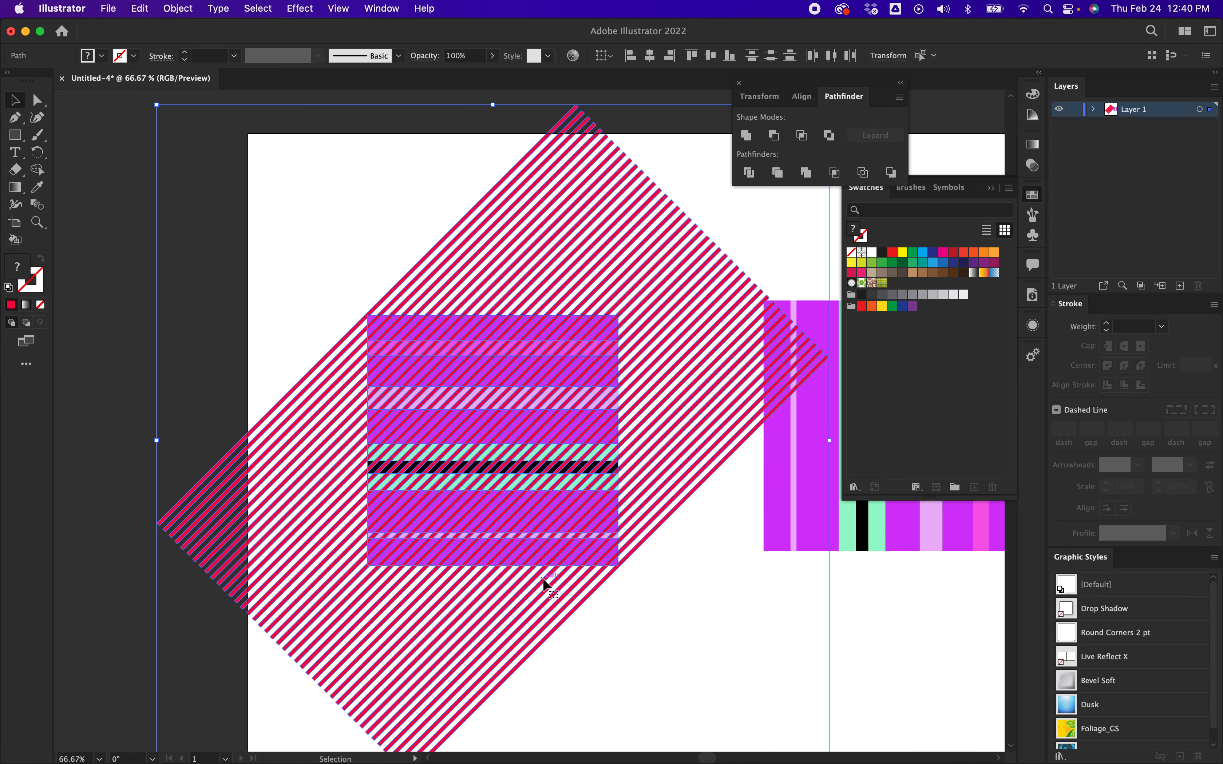
left_click(879, 636)
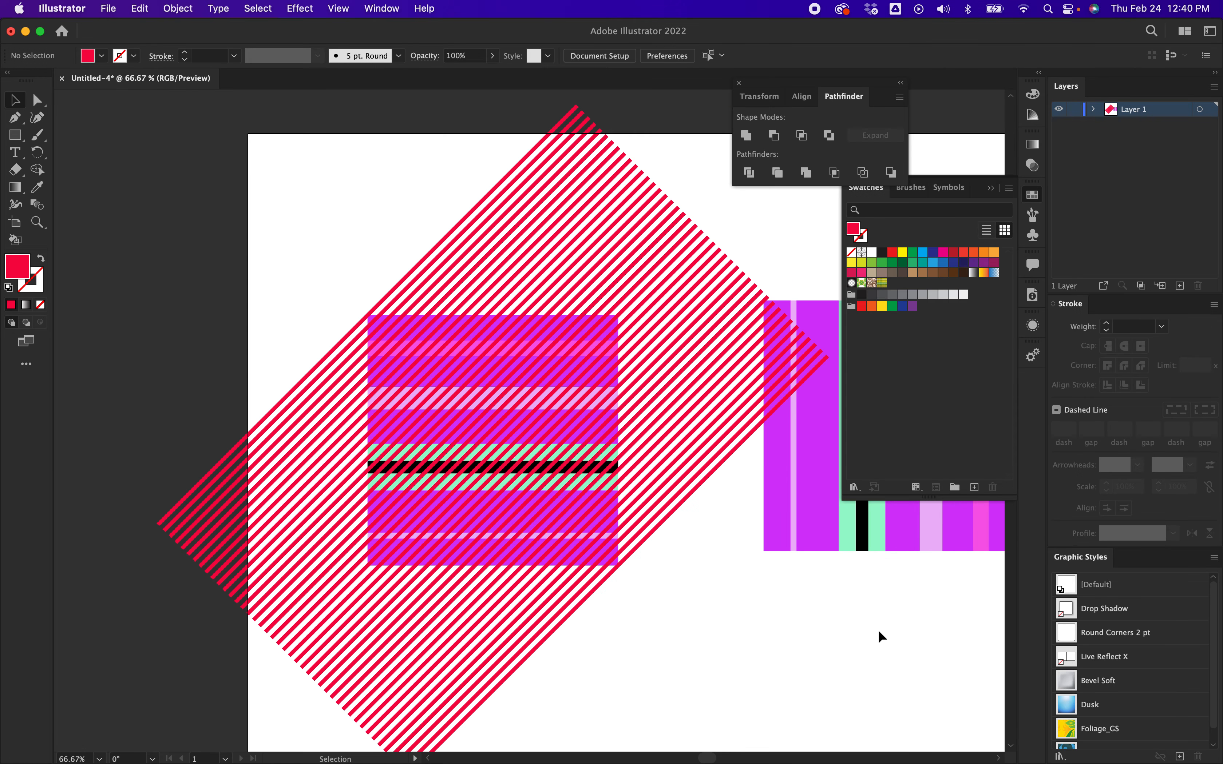
Select all red pieces sharing the same fill and stroke as one diagonal strip, and delete them.
left_click(695, 492)
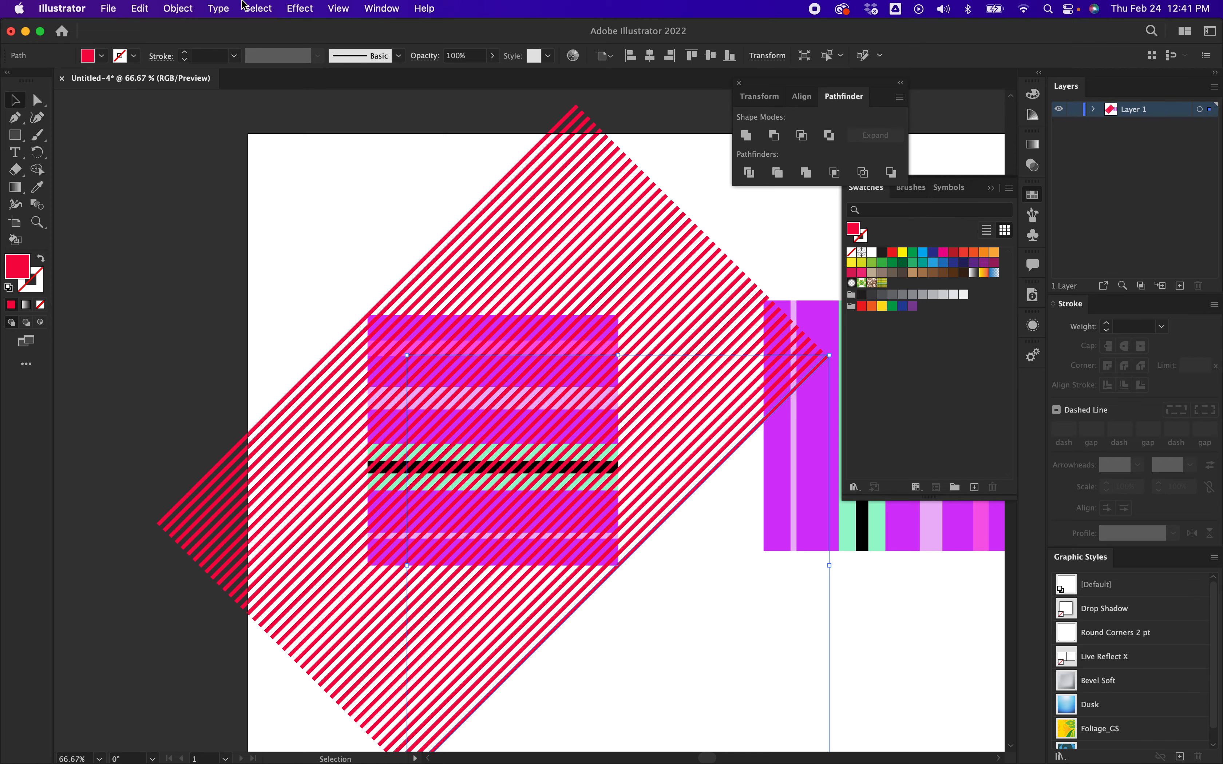
left_click(266, 9)
mouse_move(281, 162)
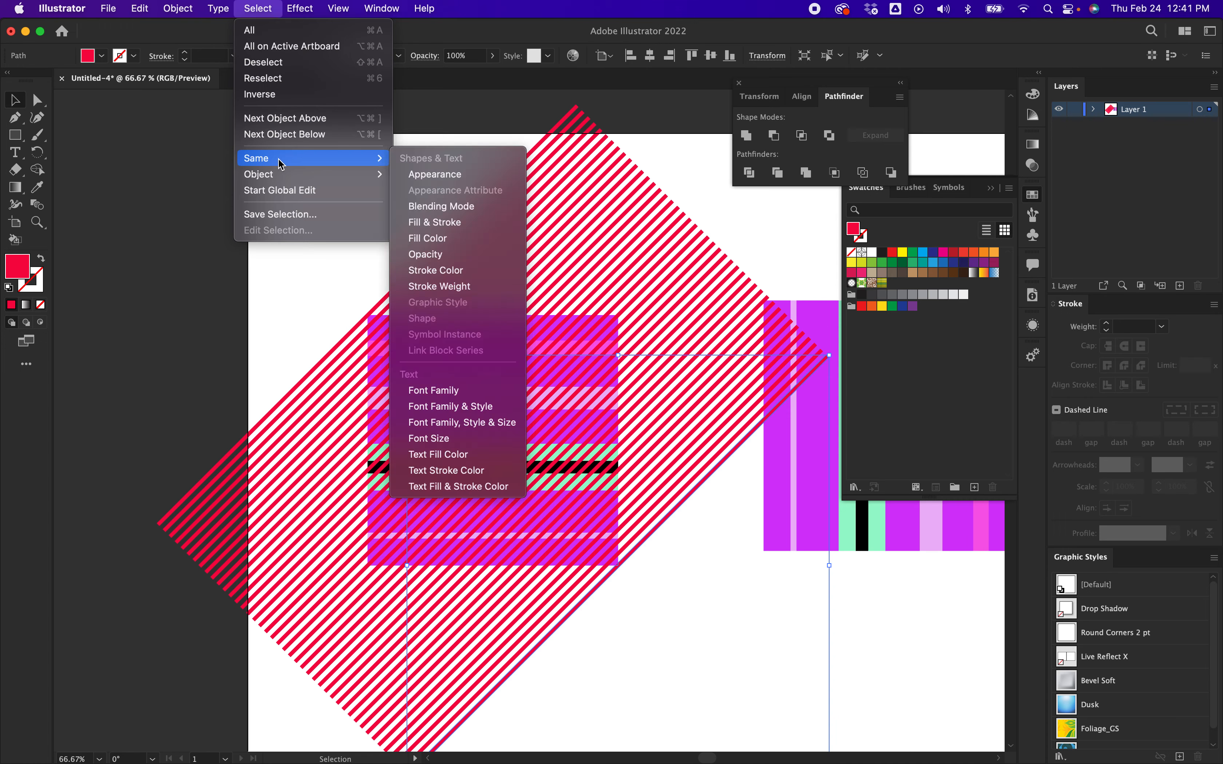
left_click(441, 223)
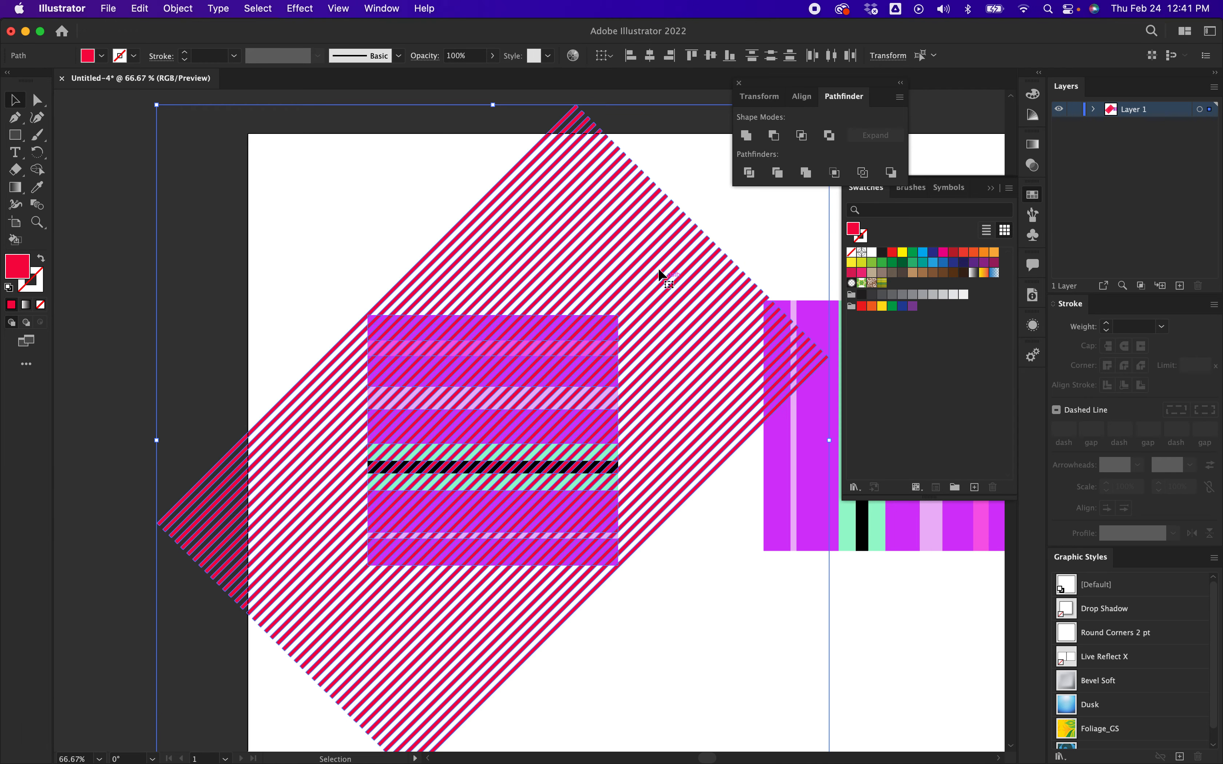
left_click(861, 668)
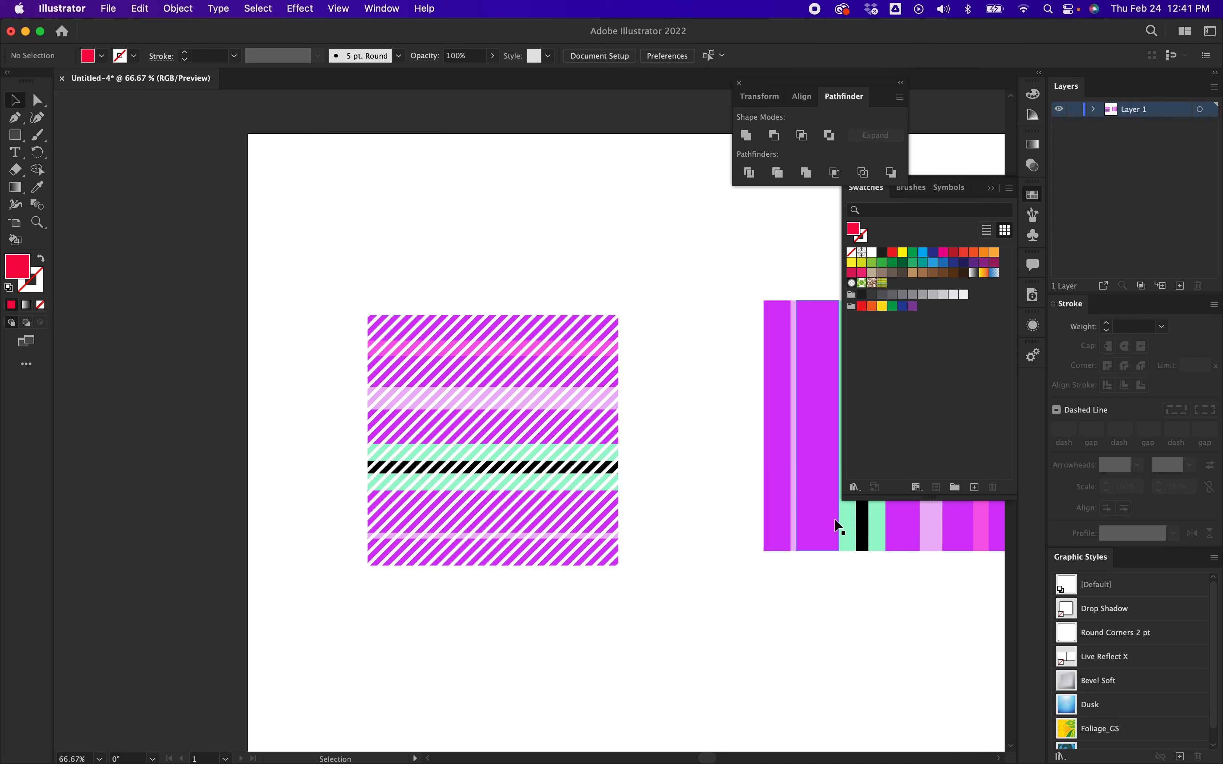
Select all remaining diagonal pieces of the horizontally striped square and group them.
key("super+minus")
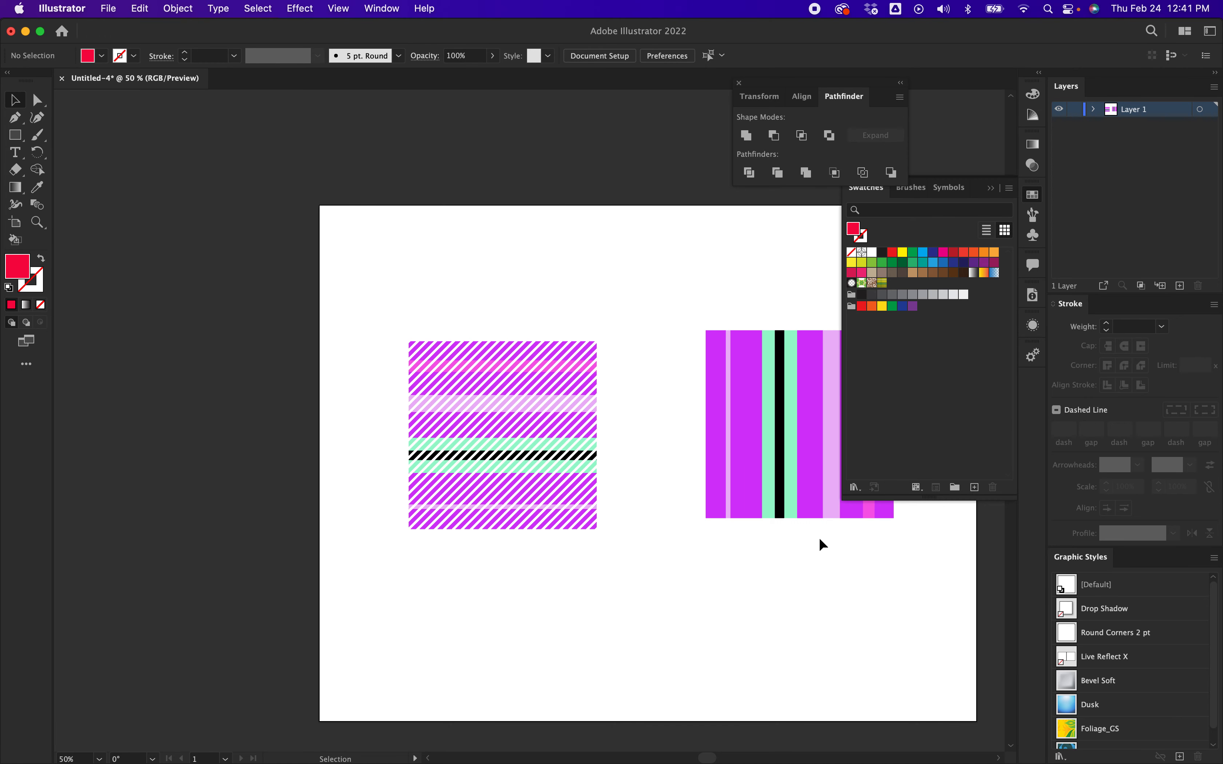
scroll(819, 537, "right", 3)
scroll(823, 545, "left", 2)
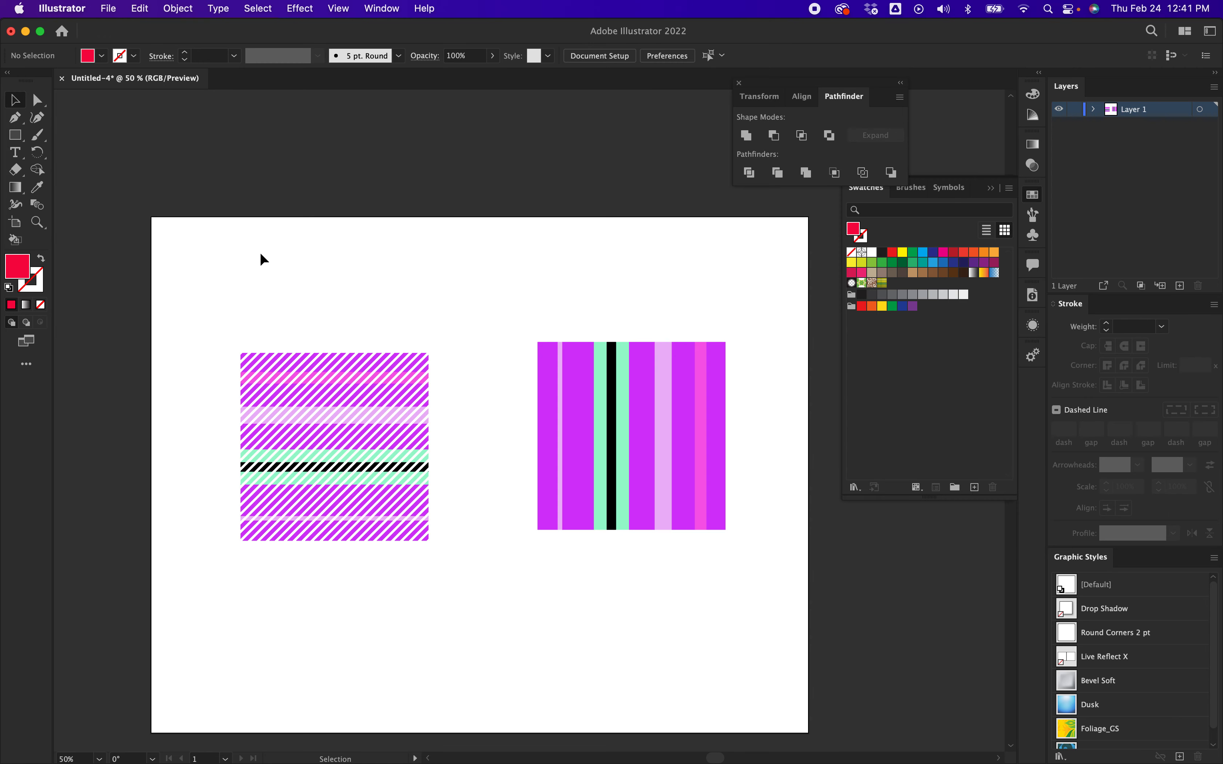
left_click_drag(221, 325, 471, 572)
right_click(355, 442)
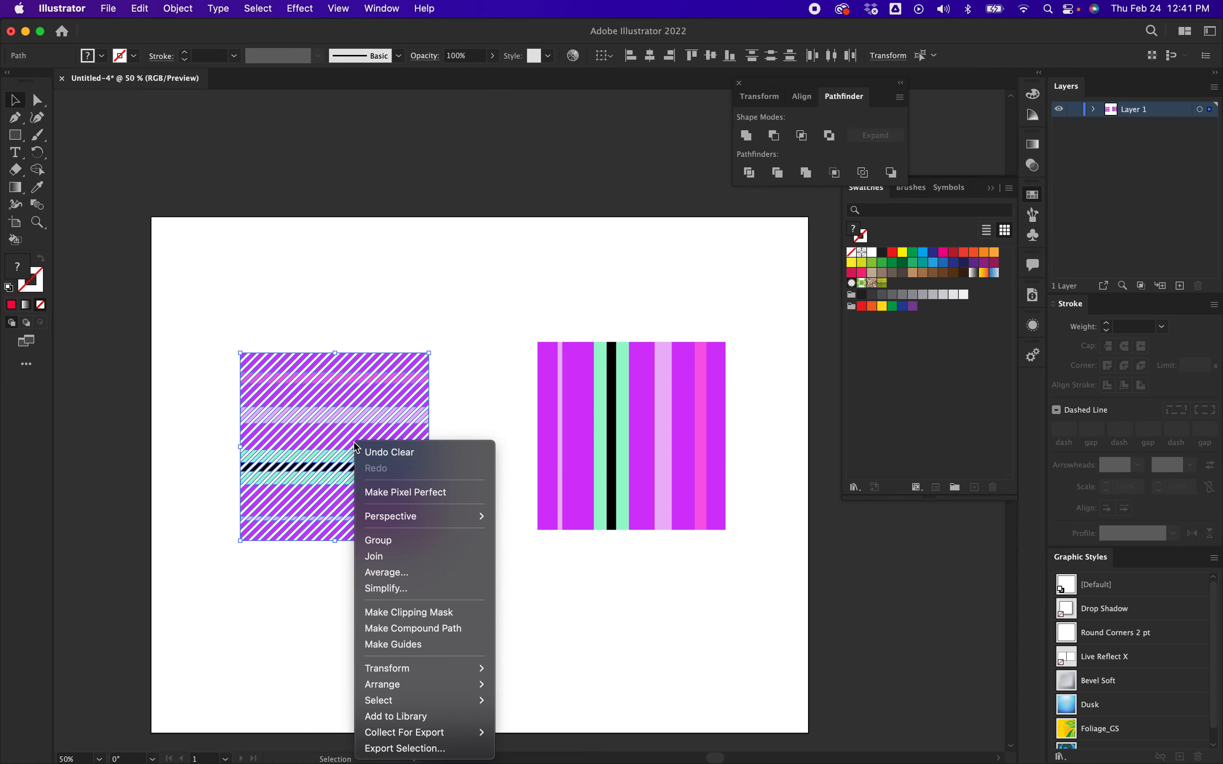
left_click(379, 542)
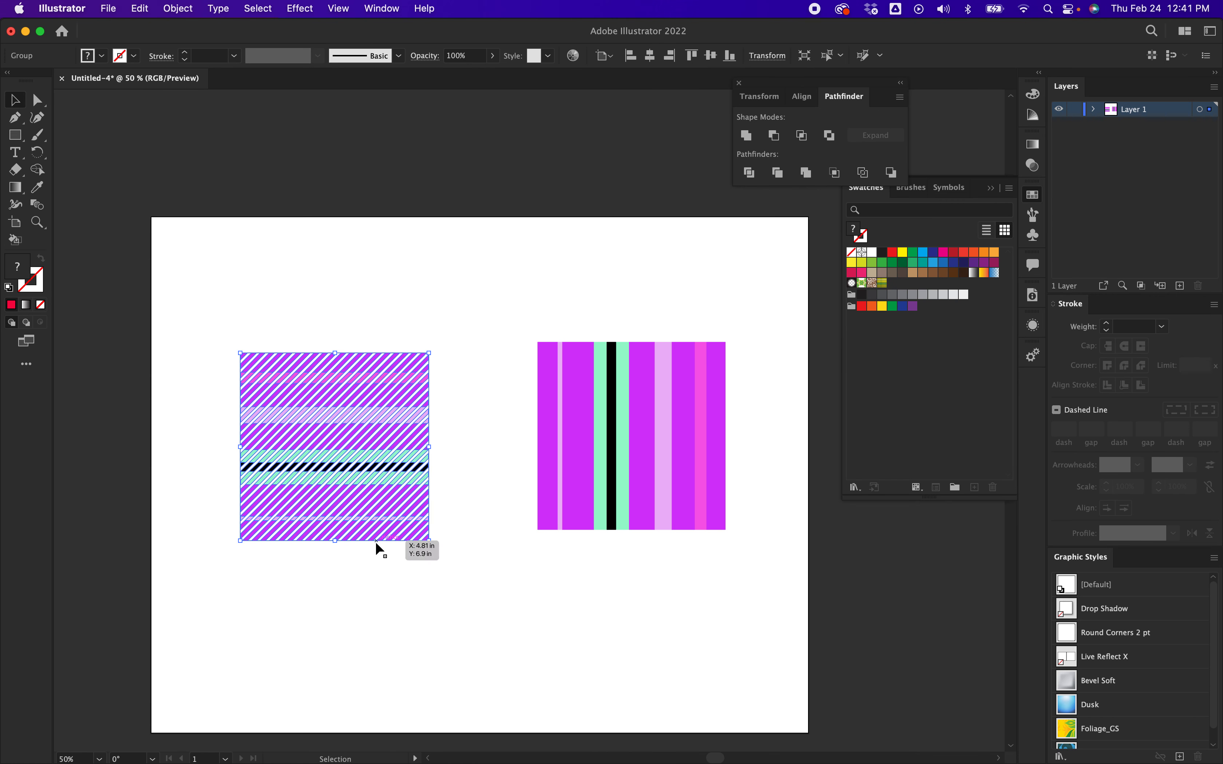
left_click(459, 607)
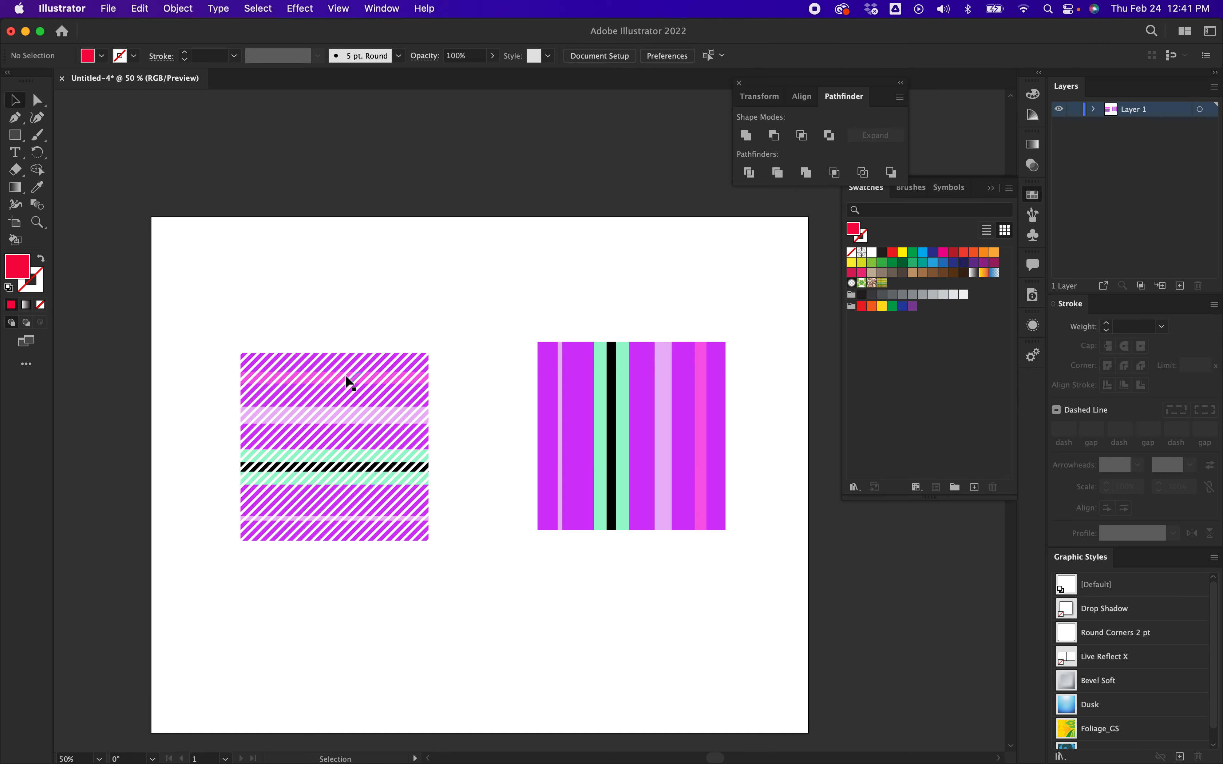
Move the diagonally cut group onto the vertically striped square and center-align both objects horizontally and vertically.
left_click_drag(345, 399, 639, 382)
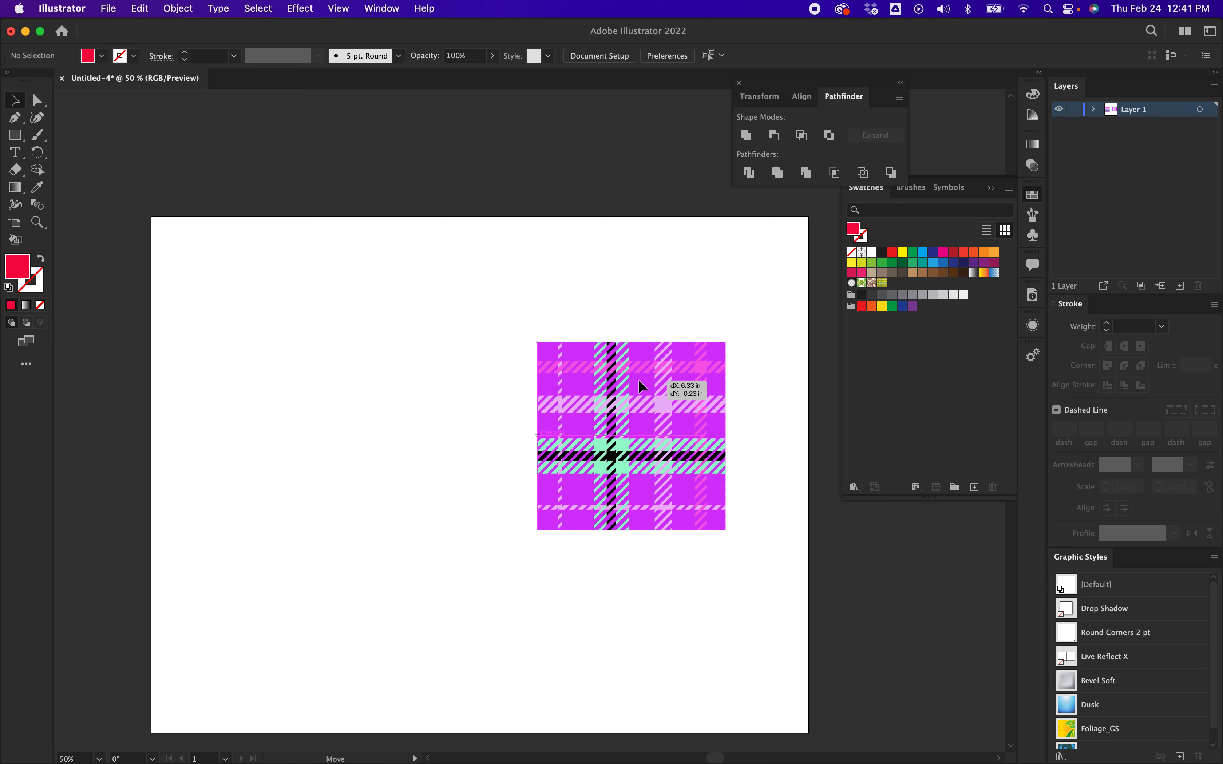
left_click_drag(639, 381, 640, 389)
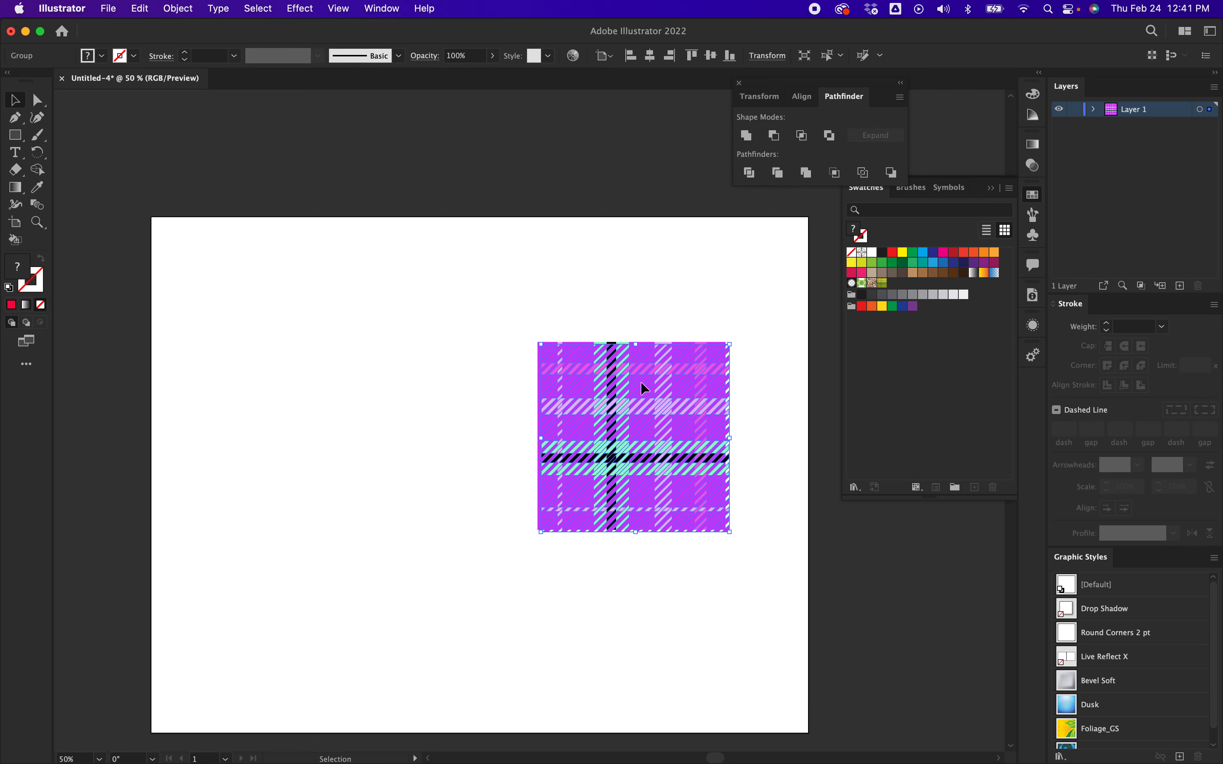
key("super+equal")
key("super+equal")
key("super+equal")
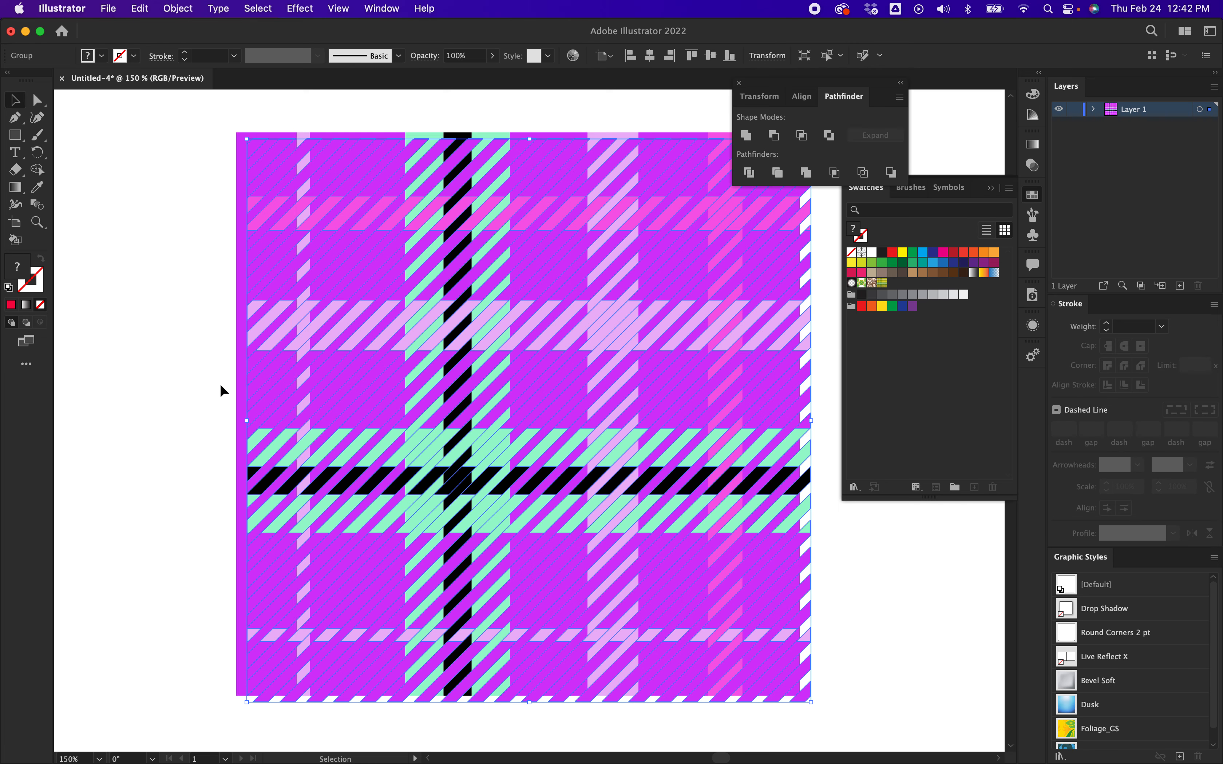
left_click(242, 398, "shift")
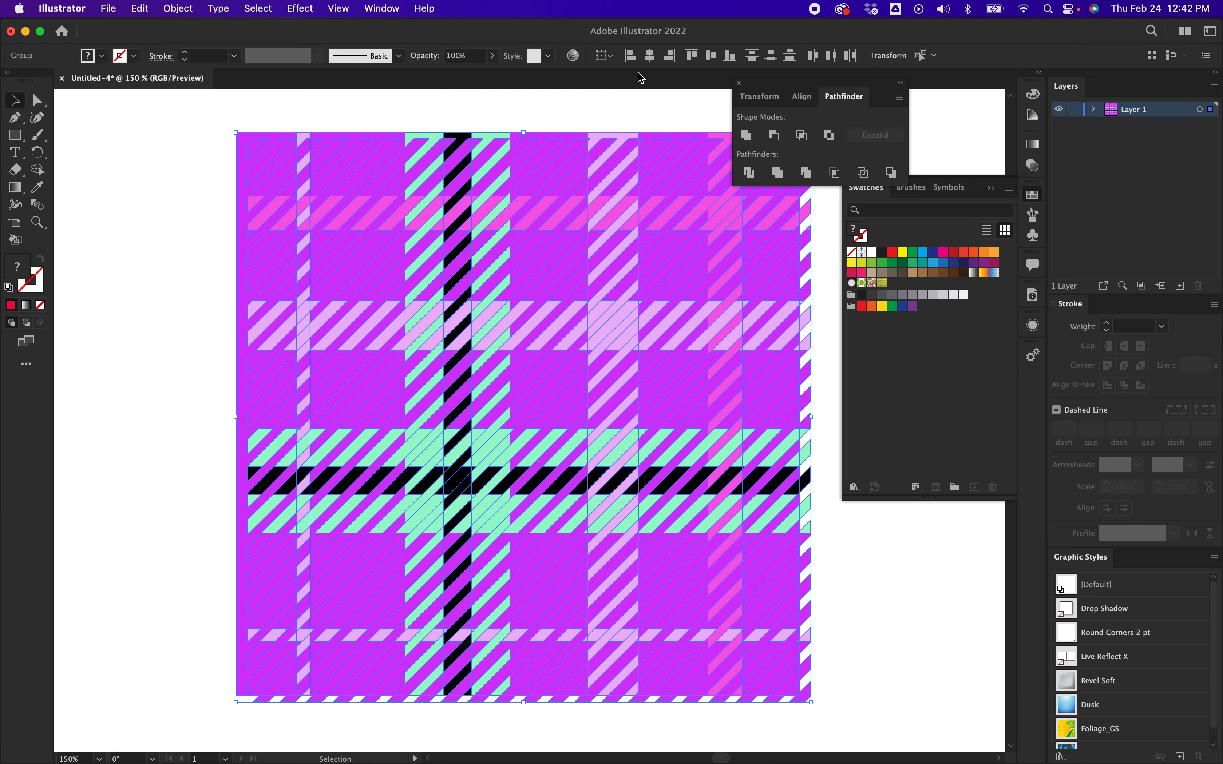
left_click(651, 57)
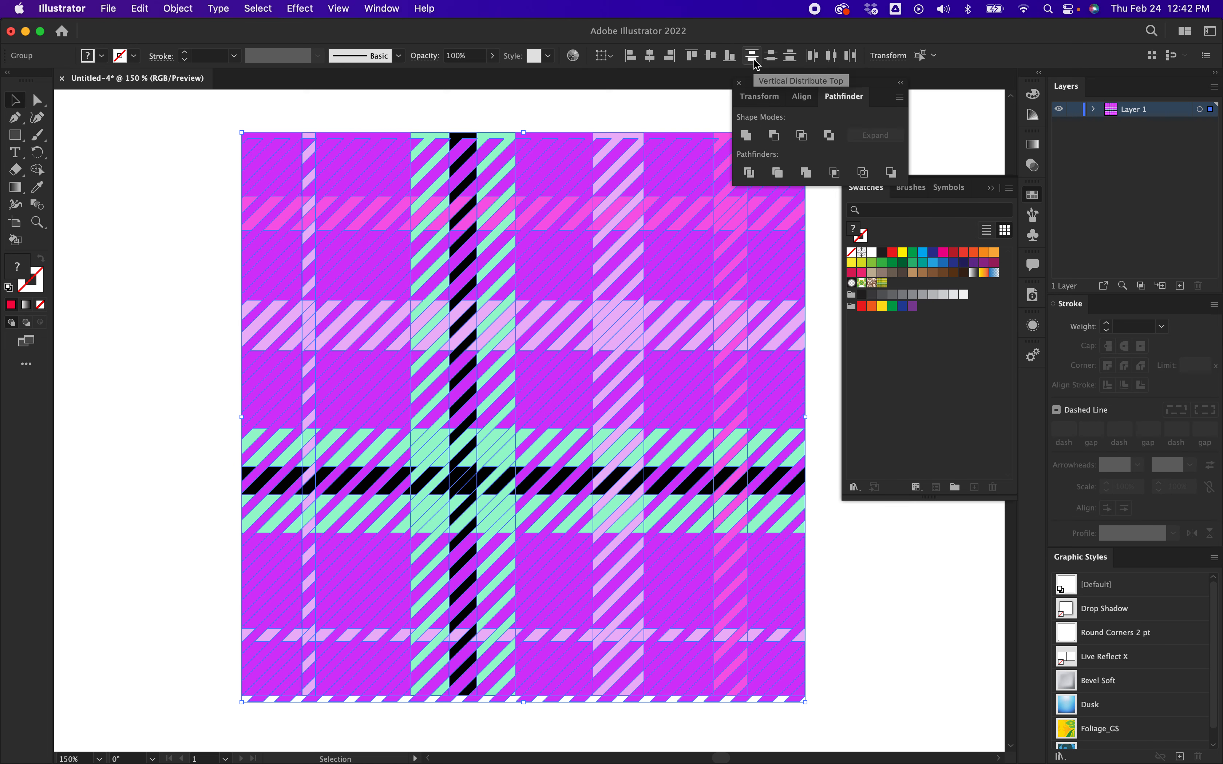
left_click(730, 57)
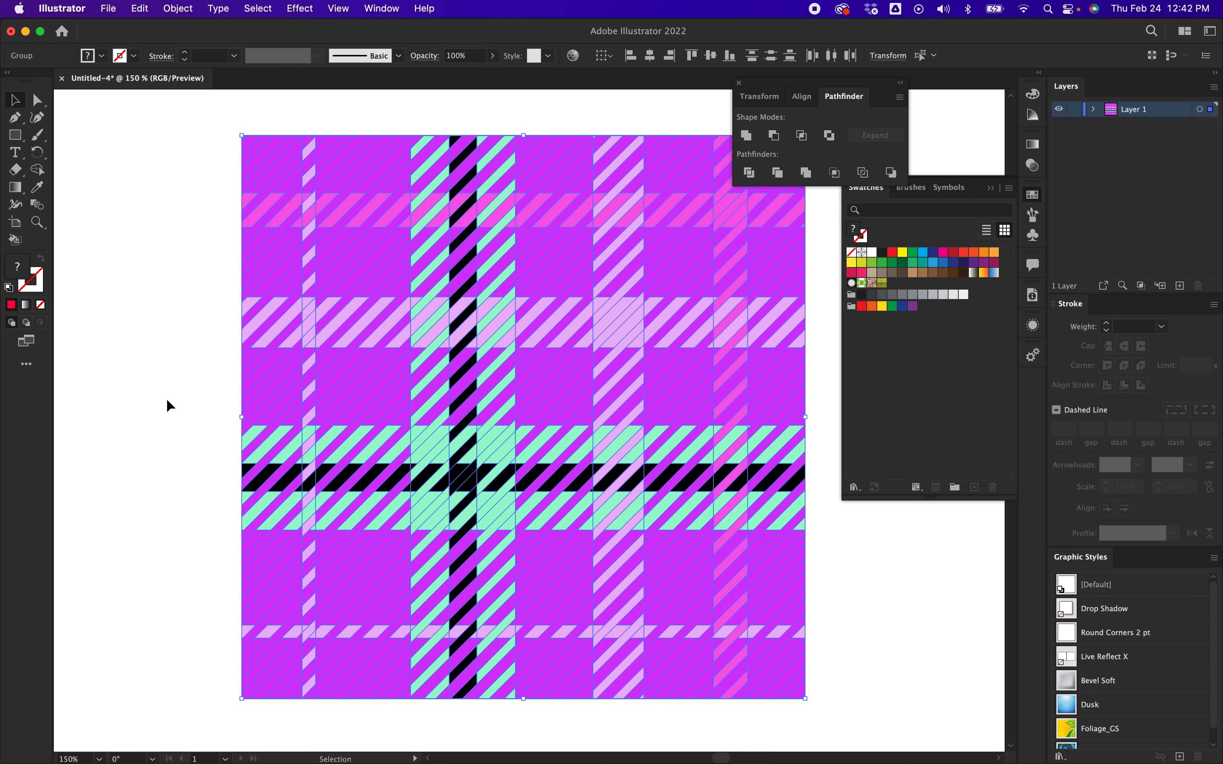
key("super+minus")
key("super+minus")
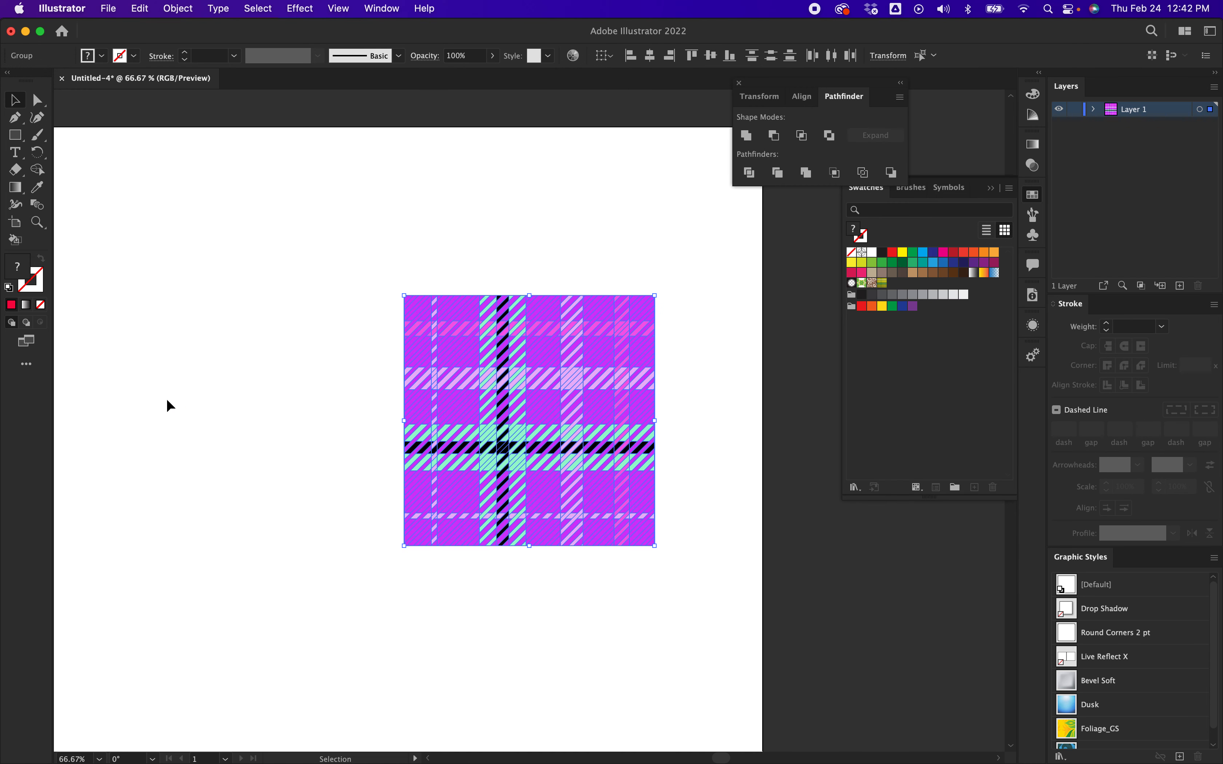
Select the complete overlaid plaid square, add it to the swatches as a pattern swatch, and clear the selection.
left_click(268, 483)
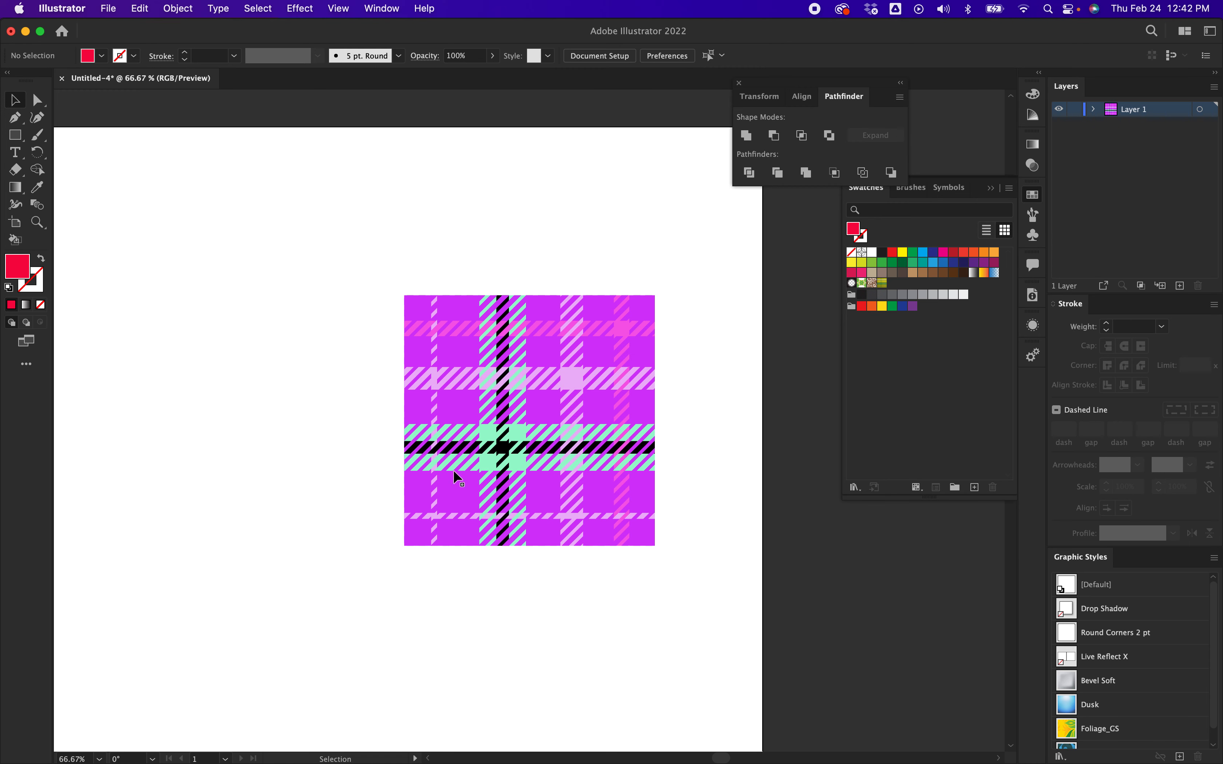
left_click_drag(372, 273, 692, 622)
left_click_drag(592, 410, 893, 284)
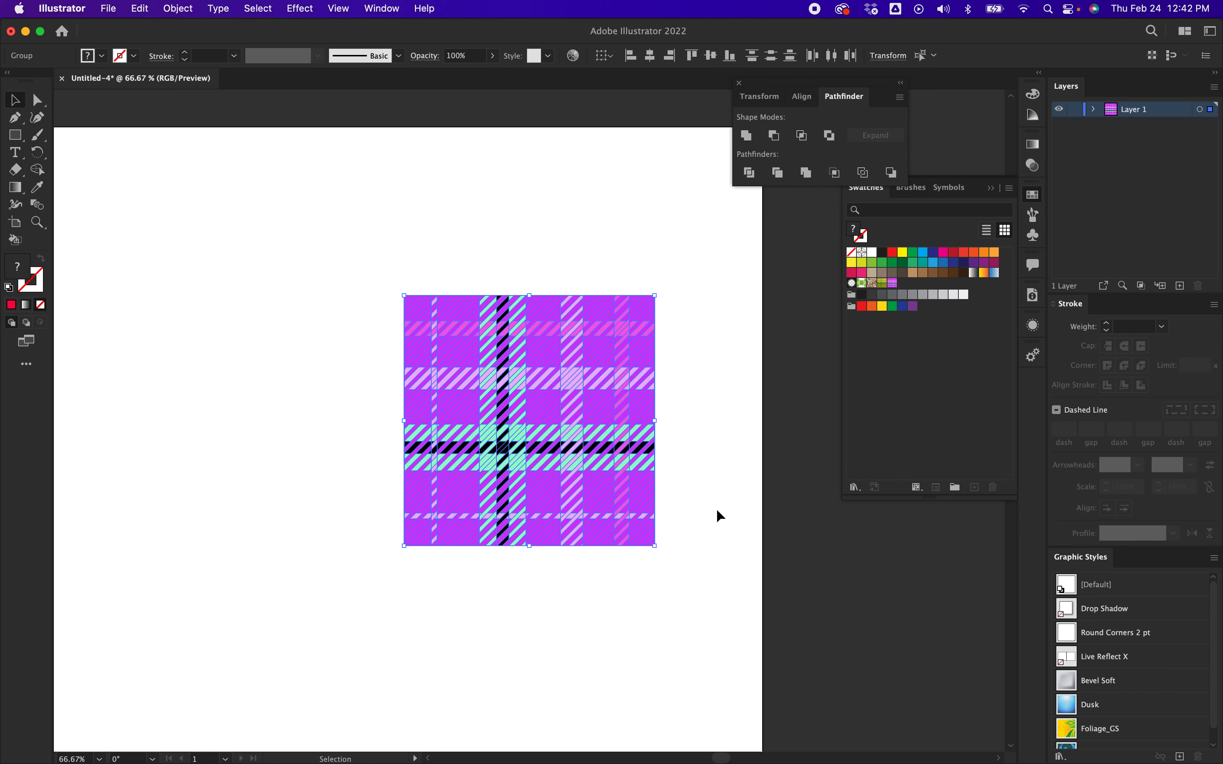
left_click(1010, 189)
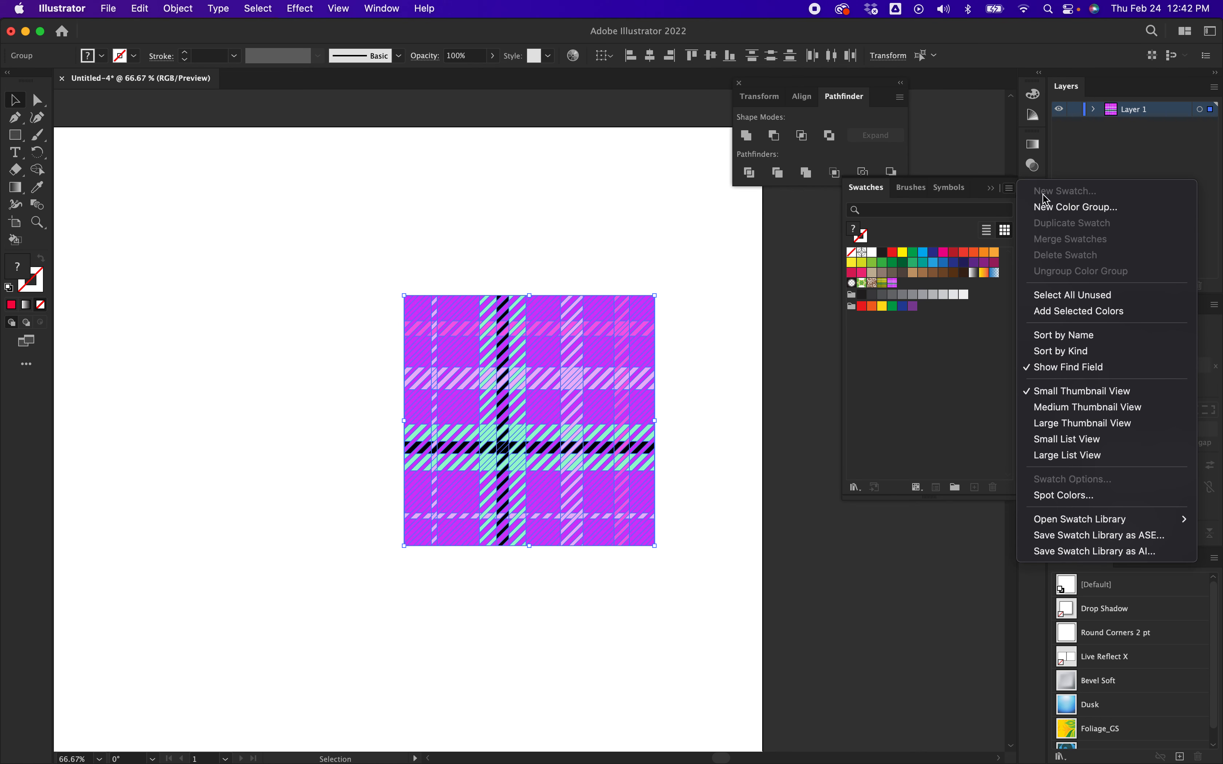
left_click(776, 246)
left_click(719, 314)
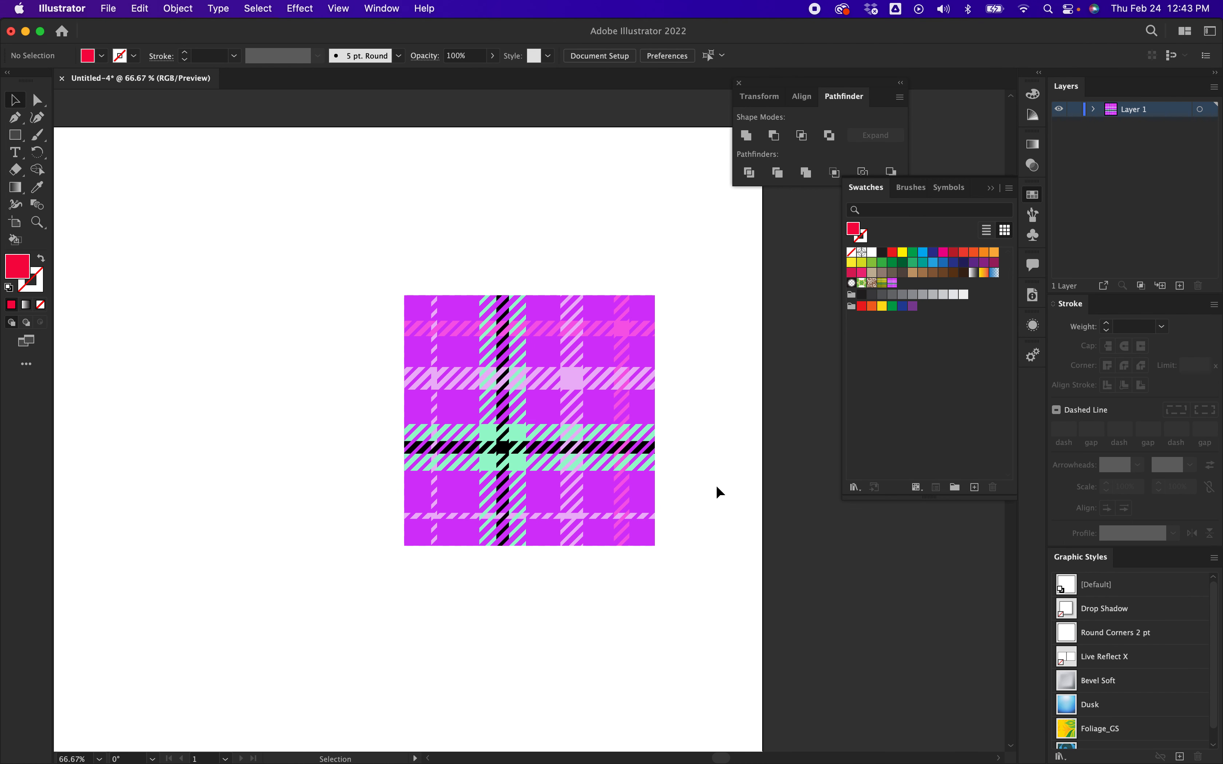
Draw a tall rectangle on the empty artboard area beside the plaid square and fill it with the plaid pattern swatch.
key("super+minus")
key("super+minus")
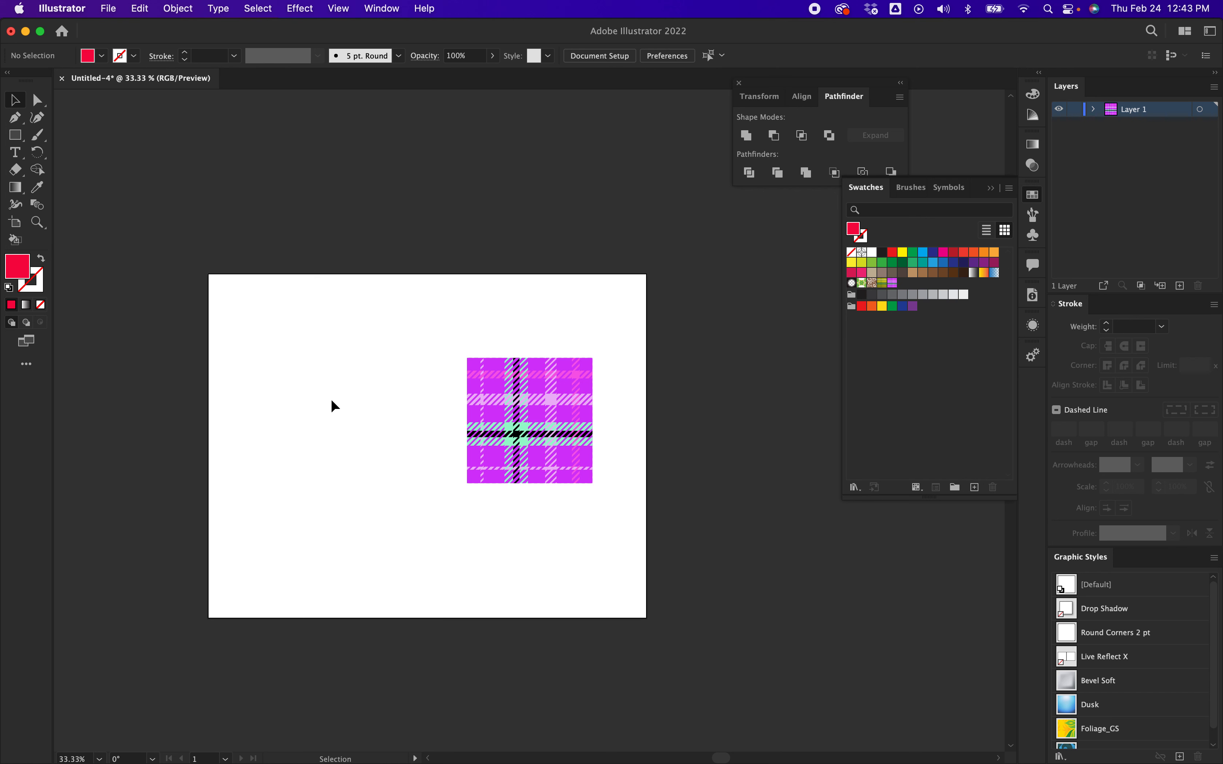
key("super+plus")
scroll(333, 406, "left", 5)
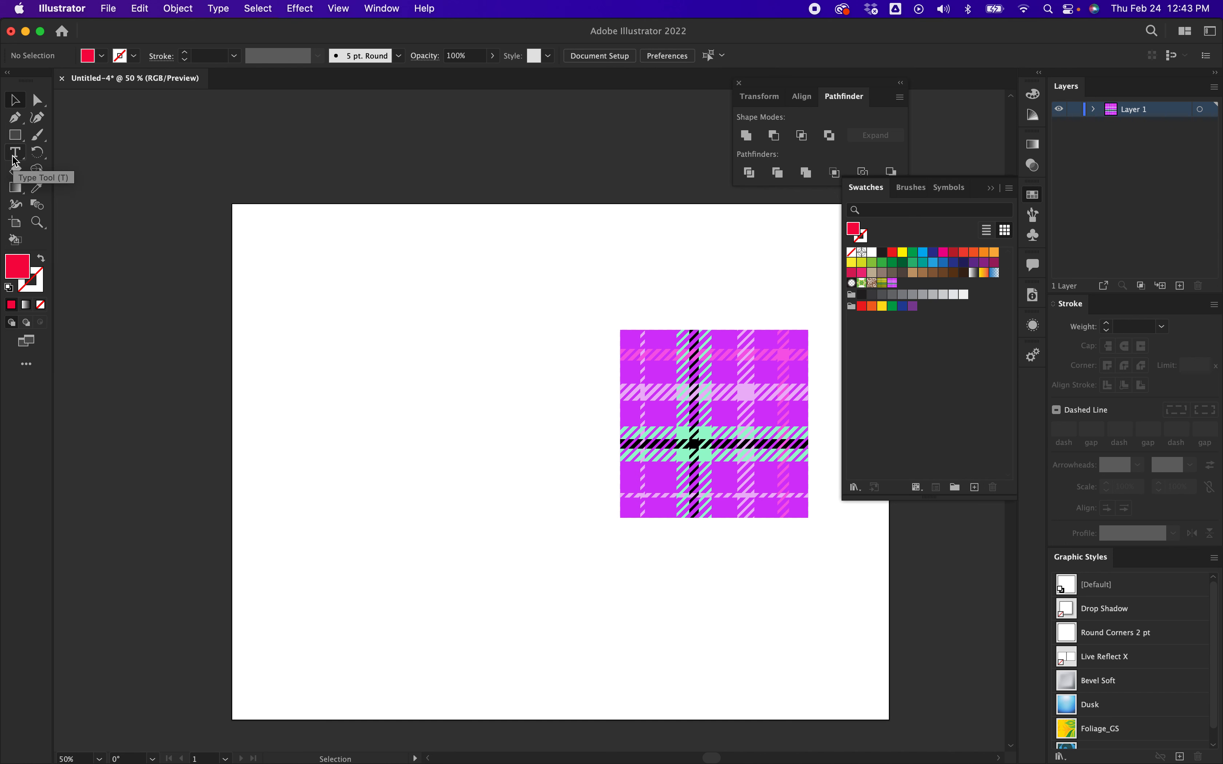
left_click(15, 135)
left_click_drag(270, 324, 537, 633)
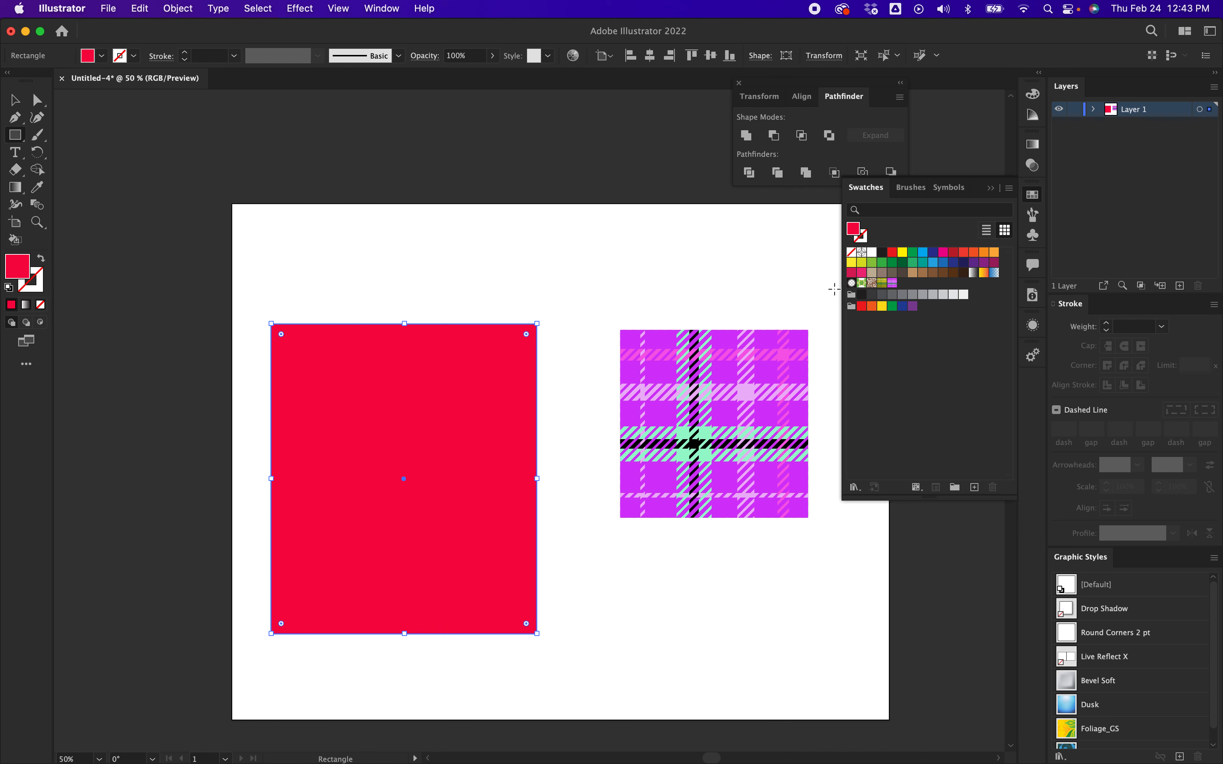
left_click(892, 284)
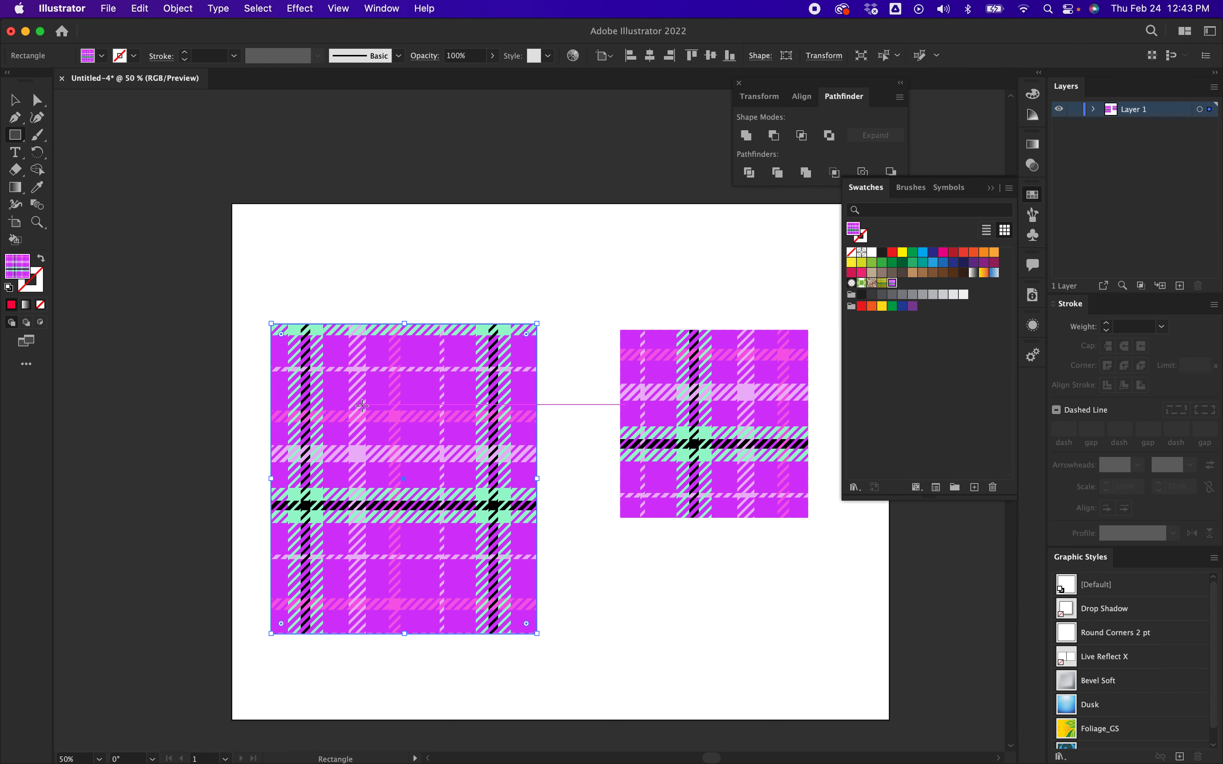
Scale only the pattern inside the rectangle uniformly to 50%, with Transform Objects off and Transform Patterns on.
left_click(16, 137)
key("v")
right_click(449, 396)
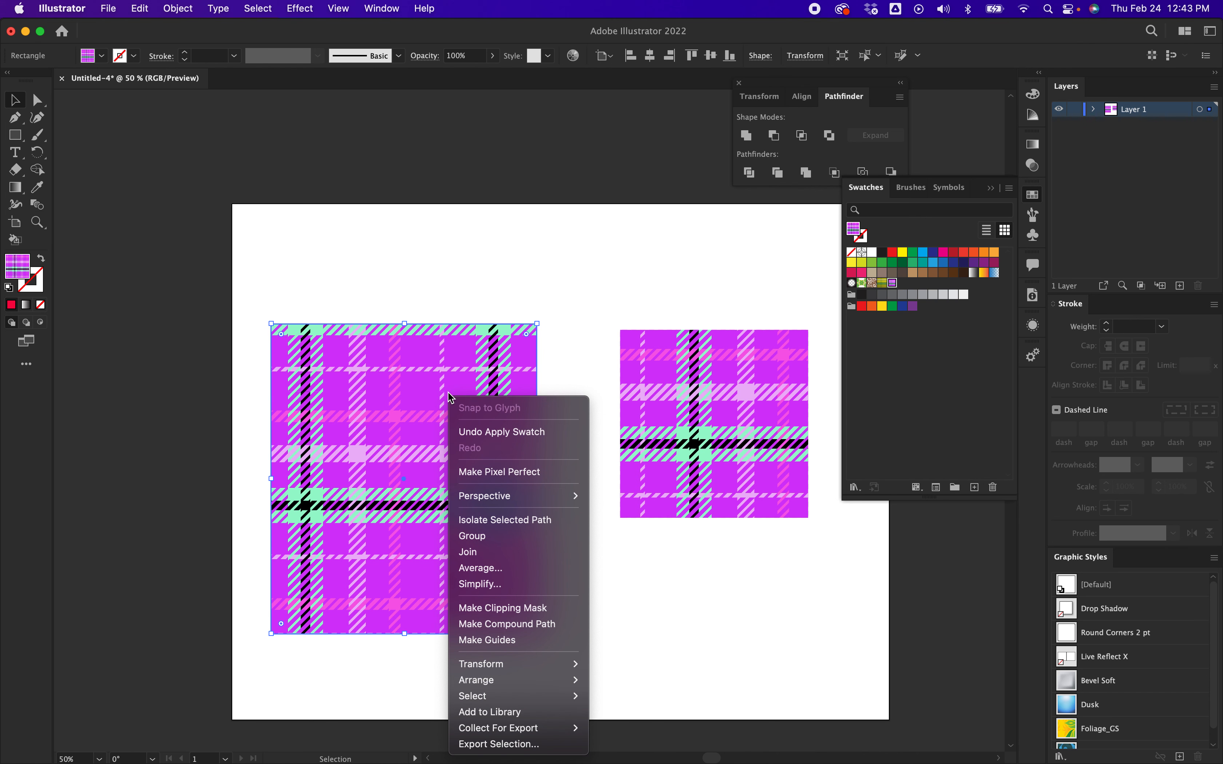
mouse_move(501, 664)
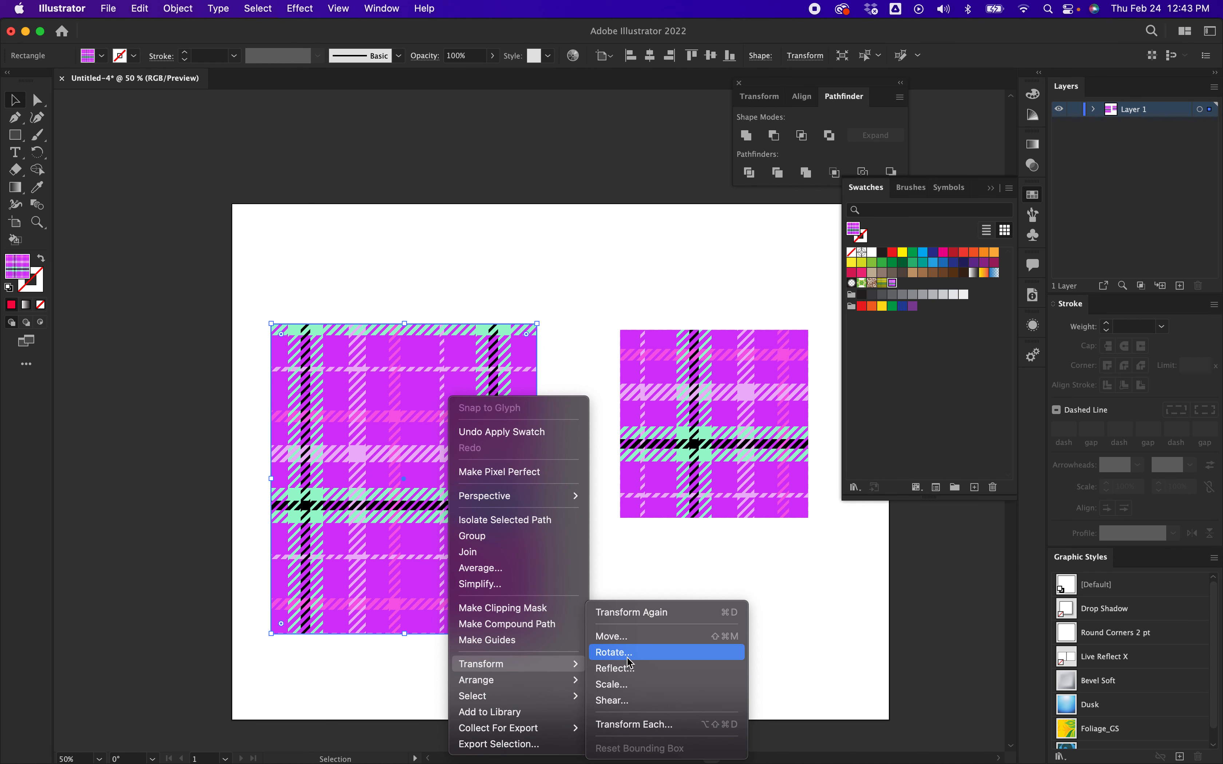
left_click(625, 685)
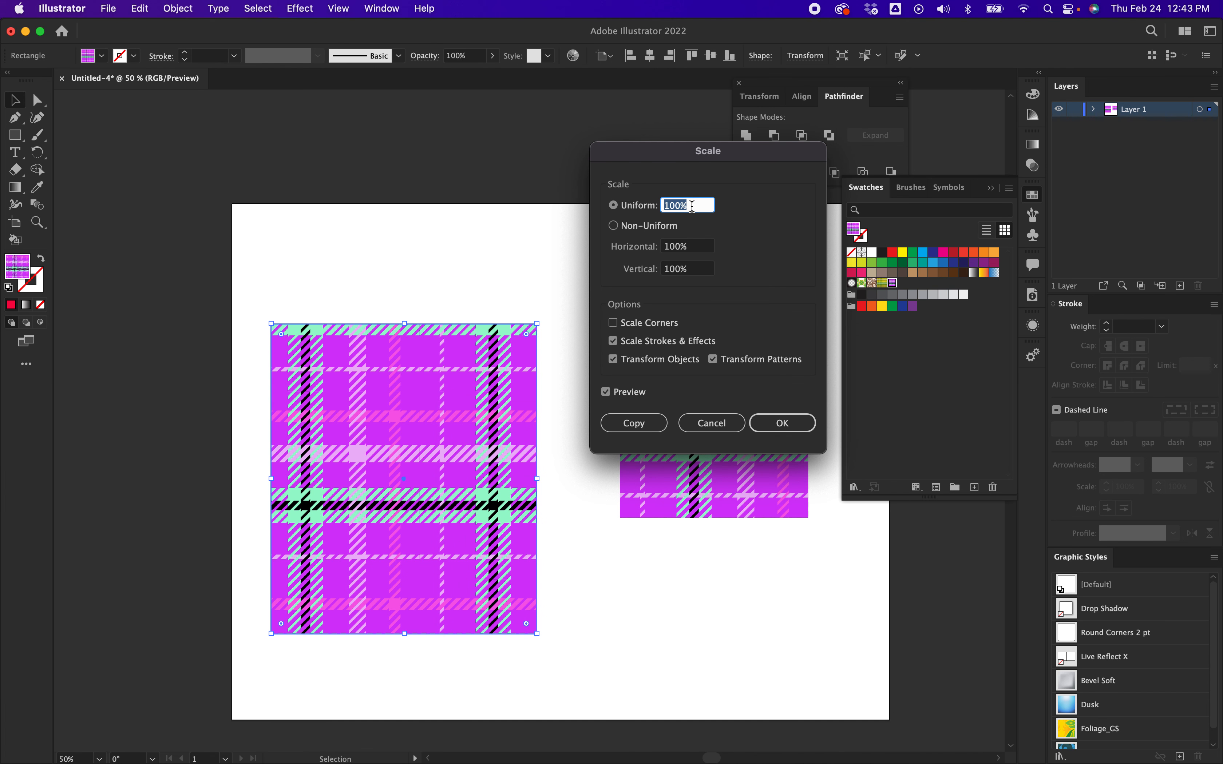
type("50")
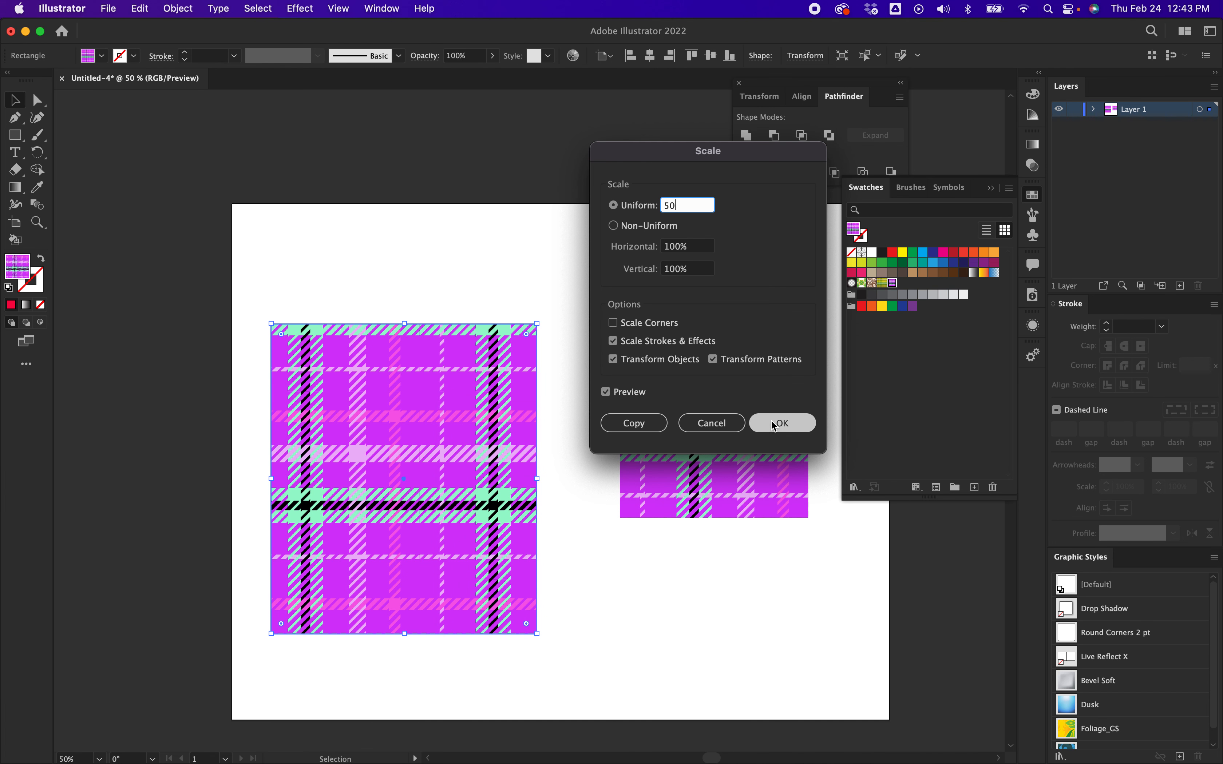
left_click(615, 362)
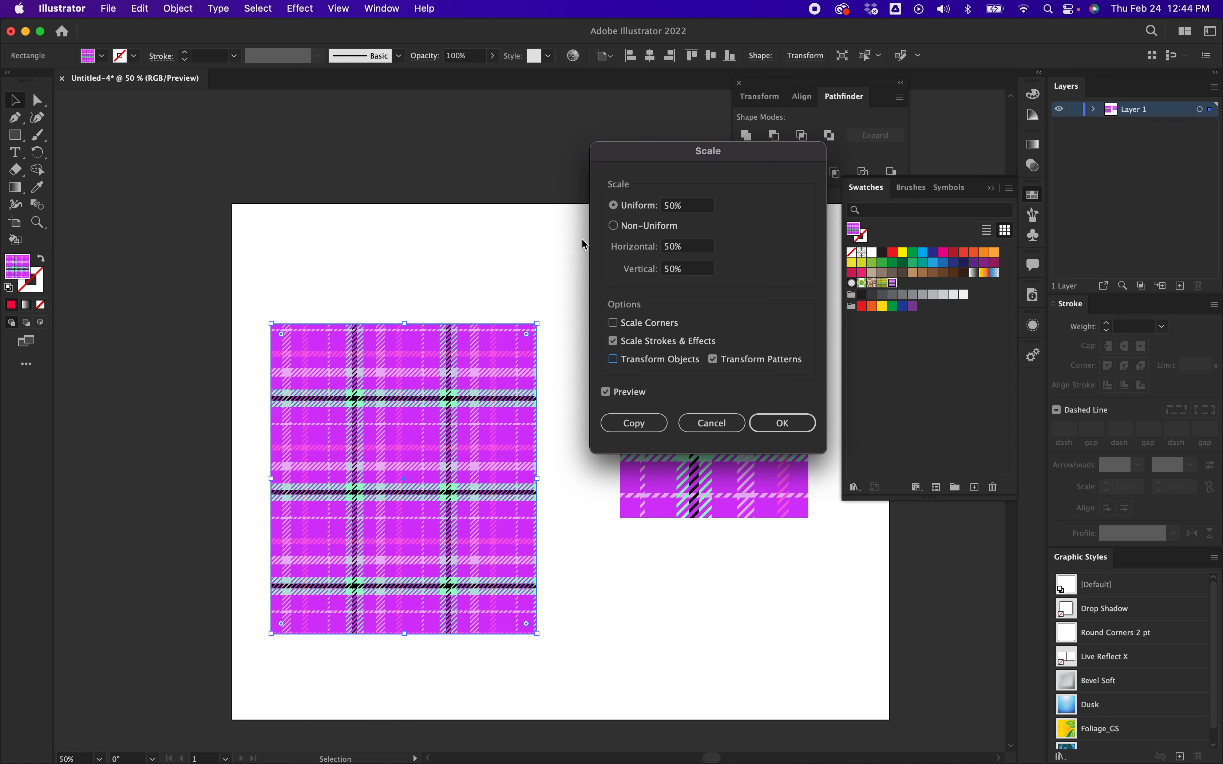
left_click(784, 424)
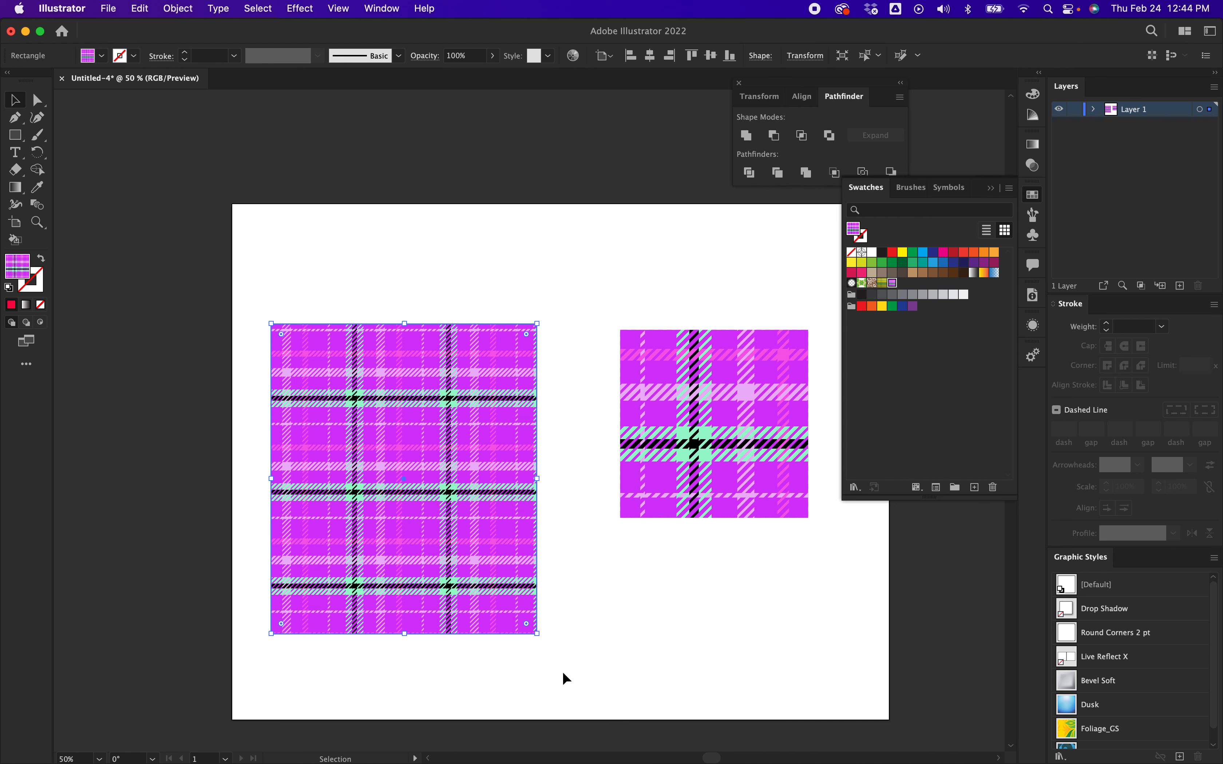